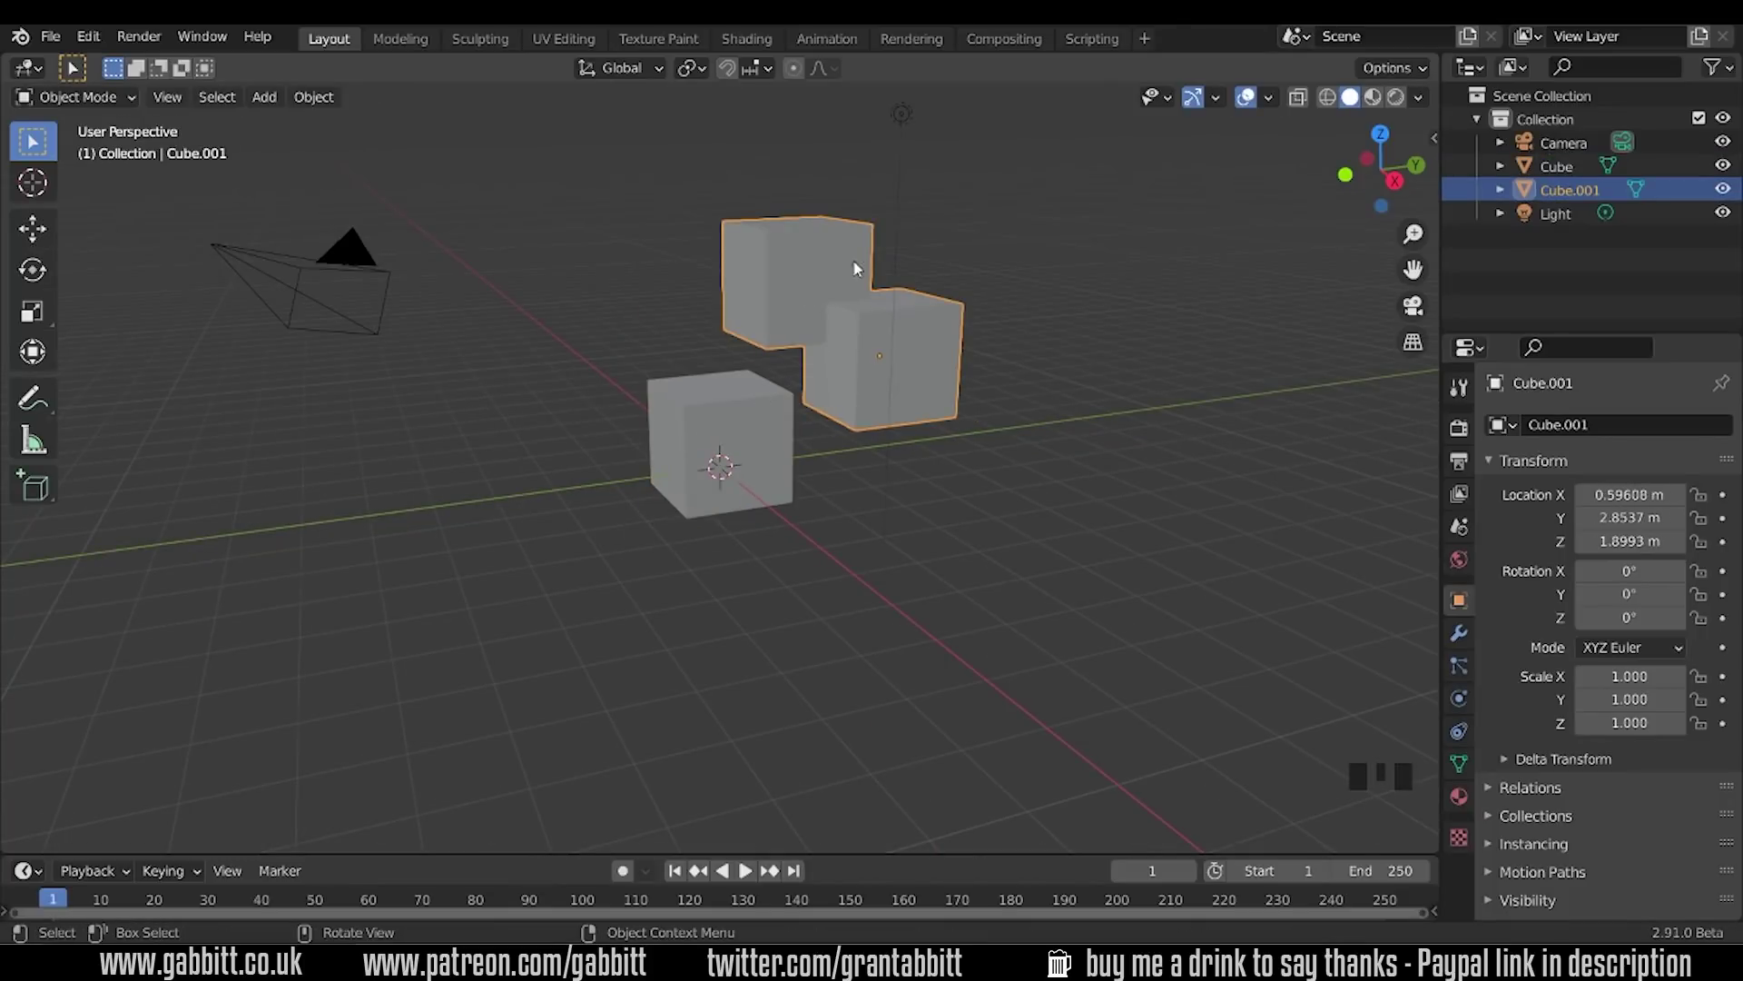
# Step: Reposition the front cube, then duplicate a cube to the left as Cube.001
pyautogui.press('g')
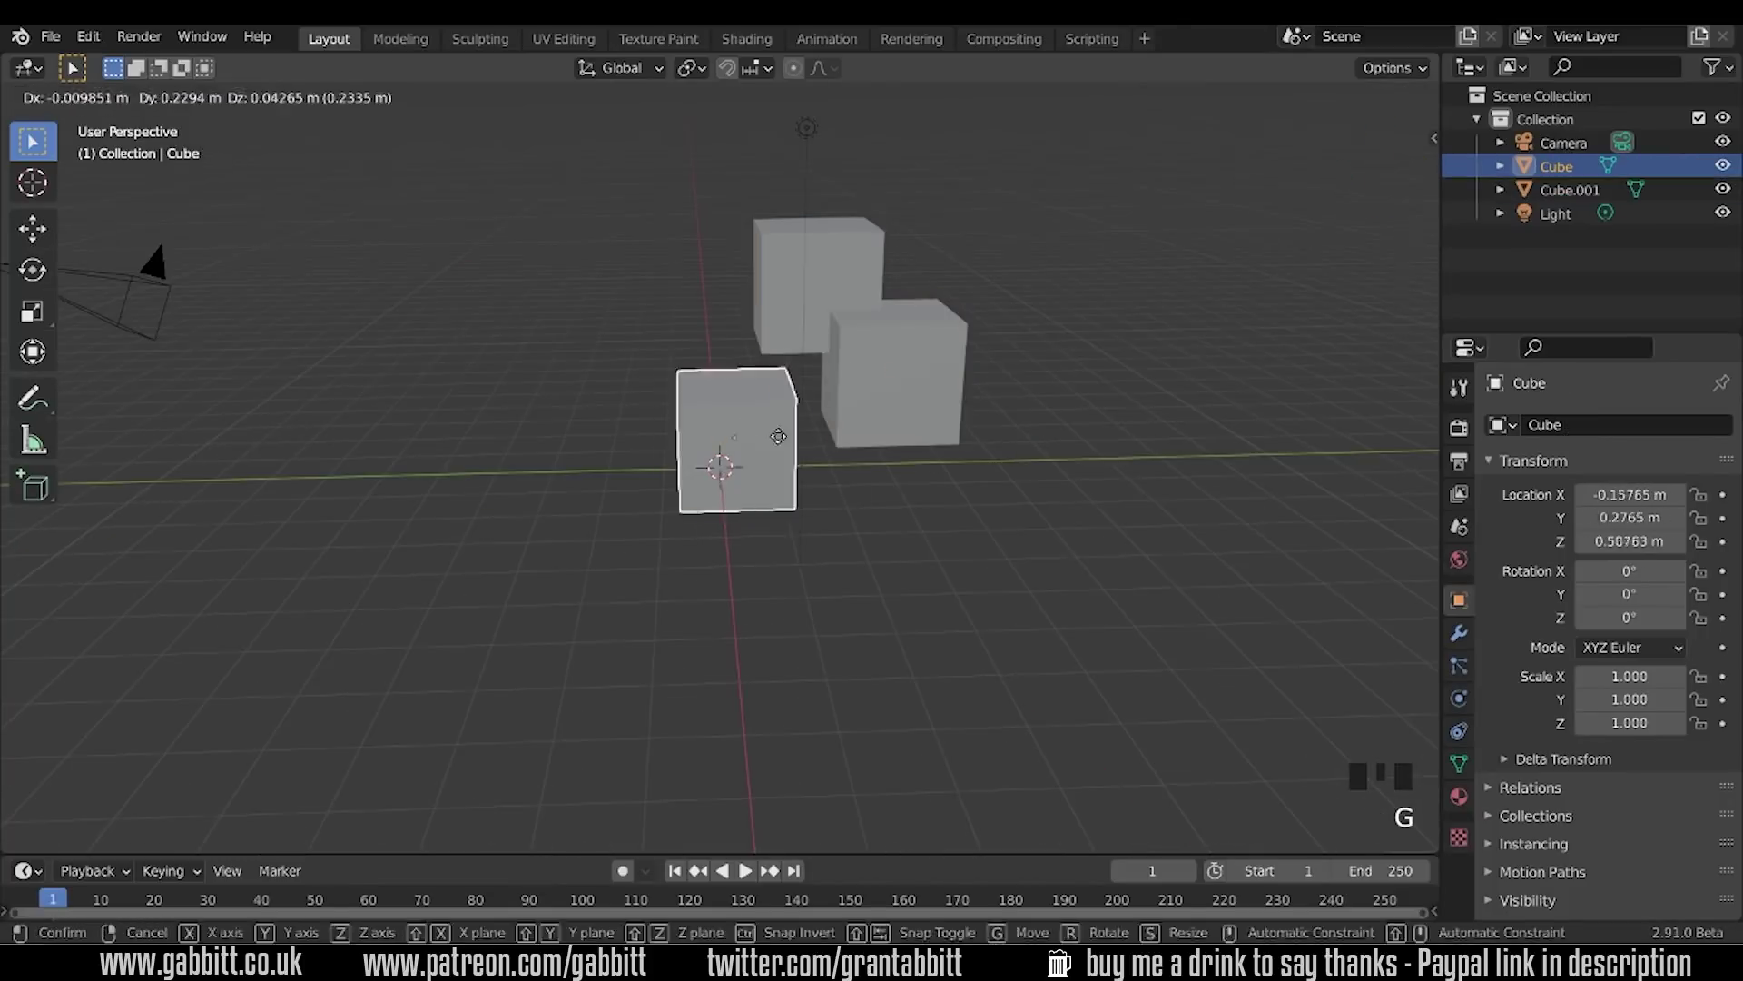
pyautogui.click(823, 368)
pyautogui.hotkey('shift', 'd')
pyautogui.click(581, 397)
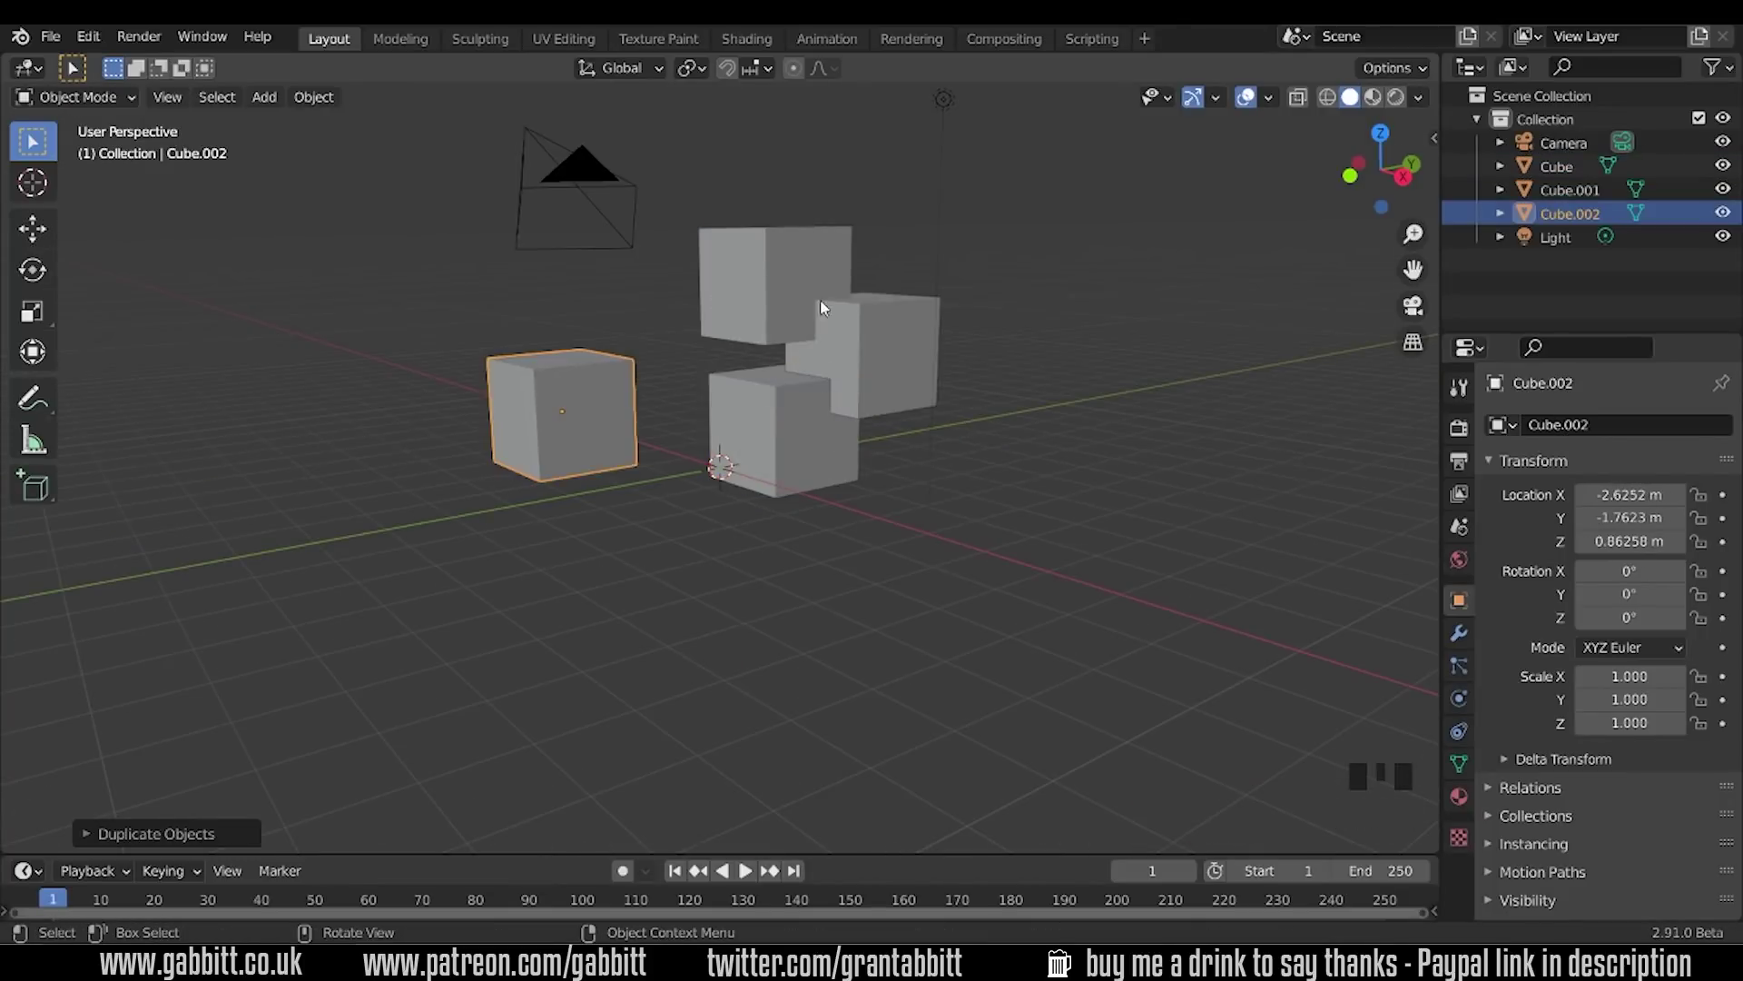
# Step: Select all three cubes with the front cube active and join them into one object, Cube
pyautogui.keyDown('shift'); pyautogui.click(779, 434); pyautogui.keyUp('shift')
pyautogui.keyDown('shift'); pyautogui.click(588, 393); pyautogui.keyUp('shift')
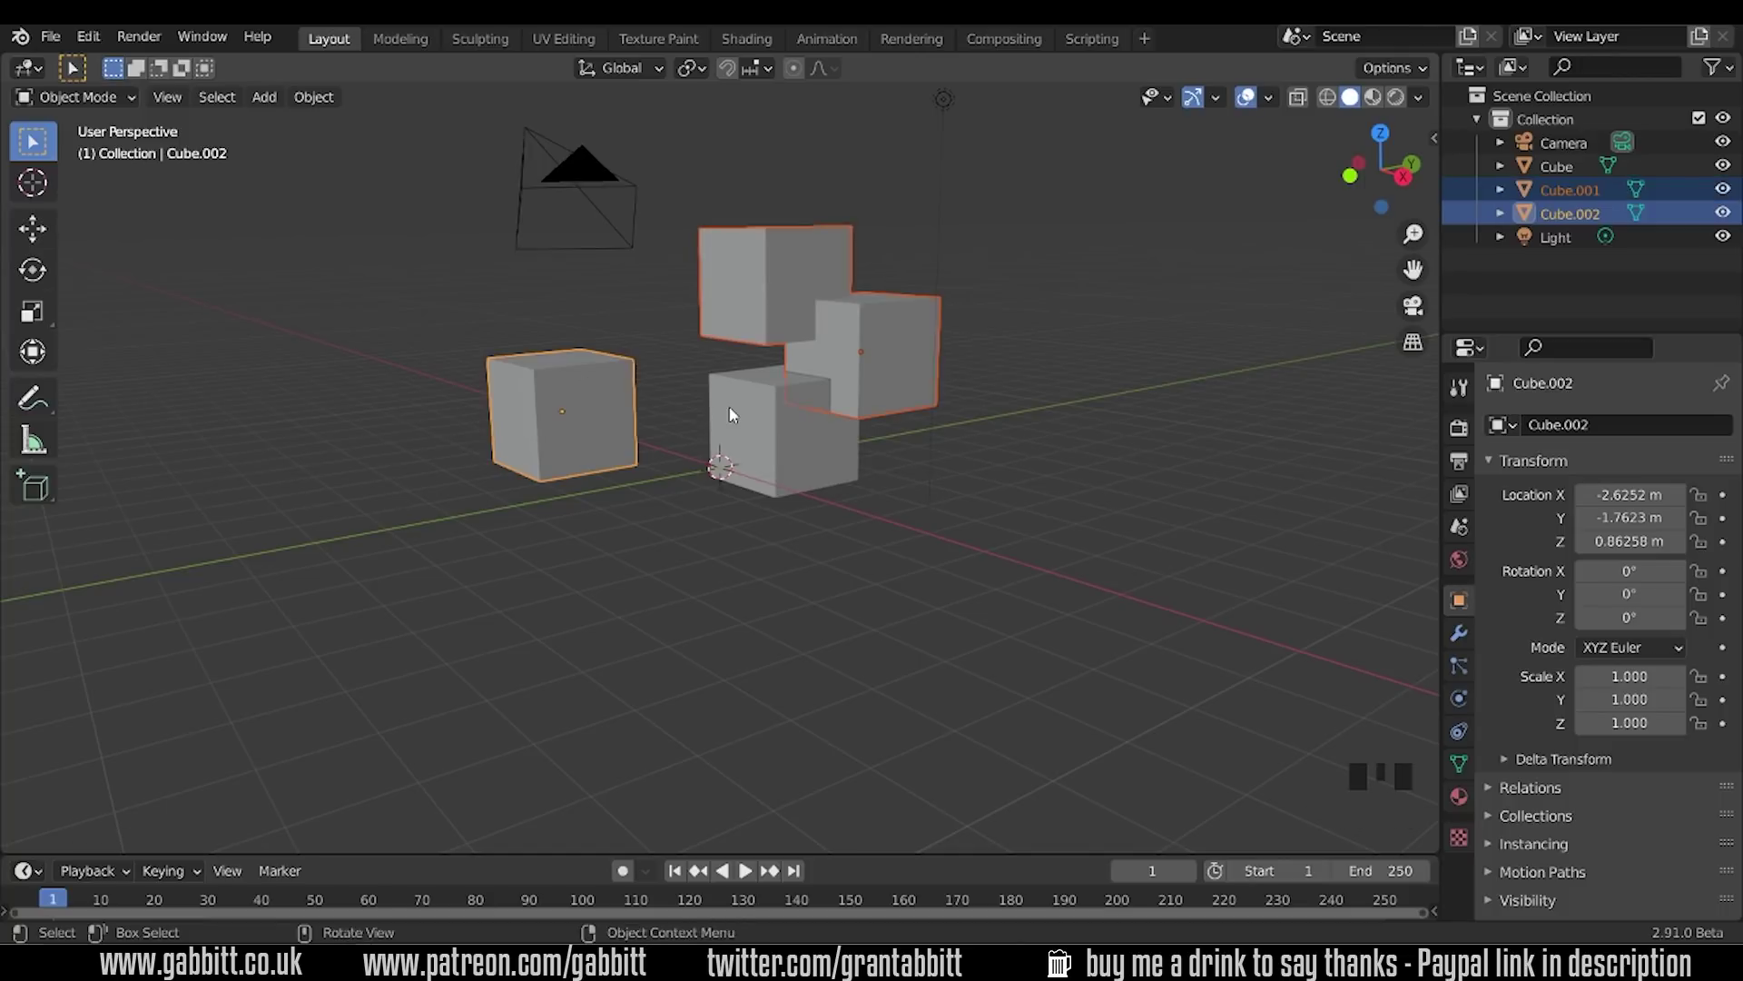
pyautogui.keyDown('shift'); pyautogui.click(727, 417); pyautogui.keyUp('shift')
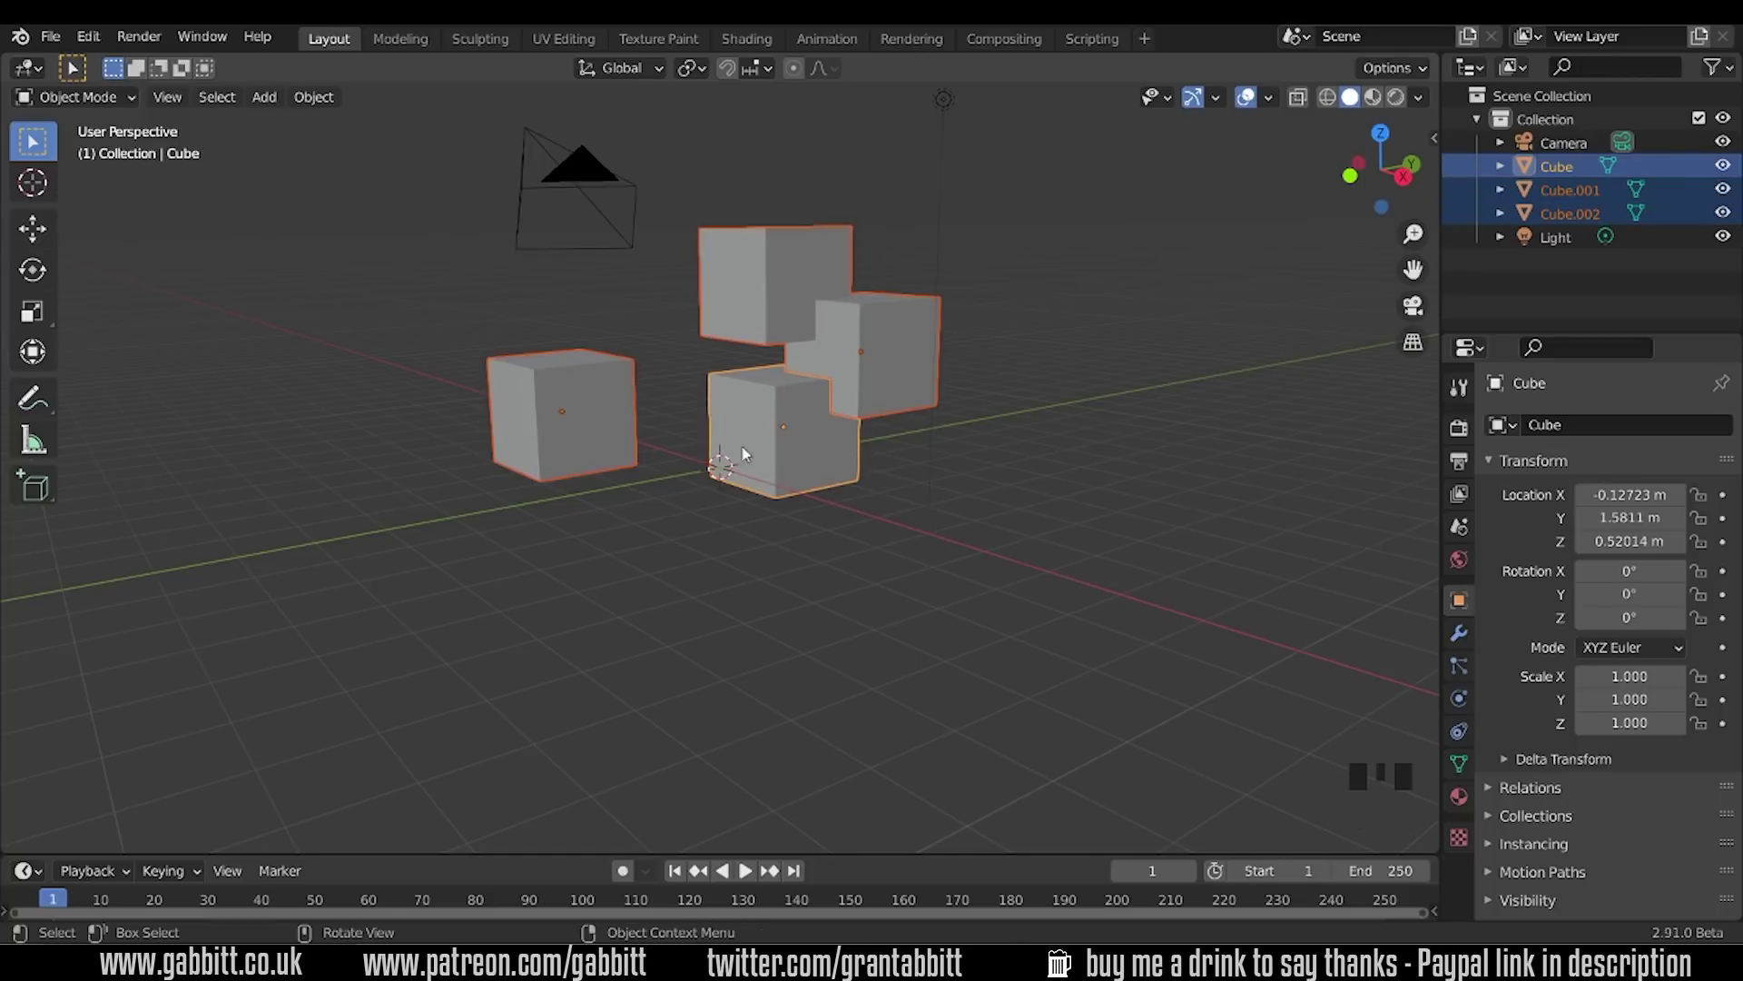
pyautogui.click(313, 96)
pyautogui.hotkey('ctrl', 'j')
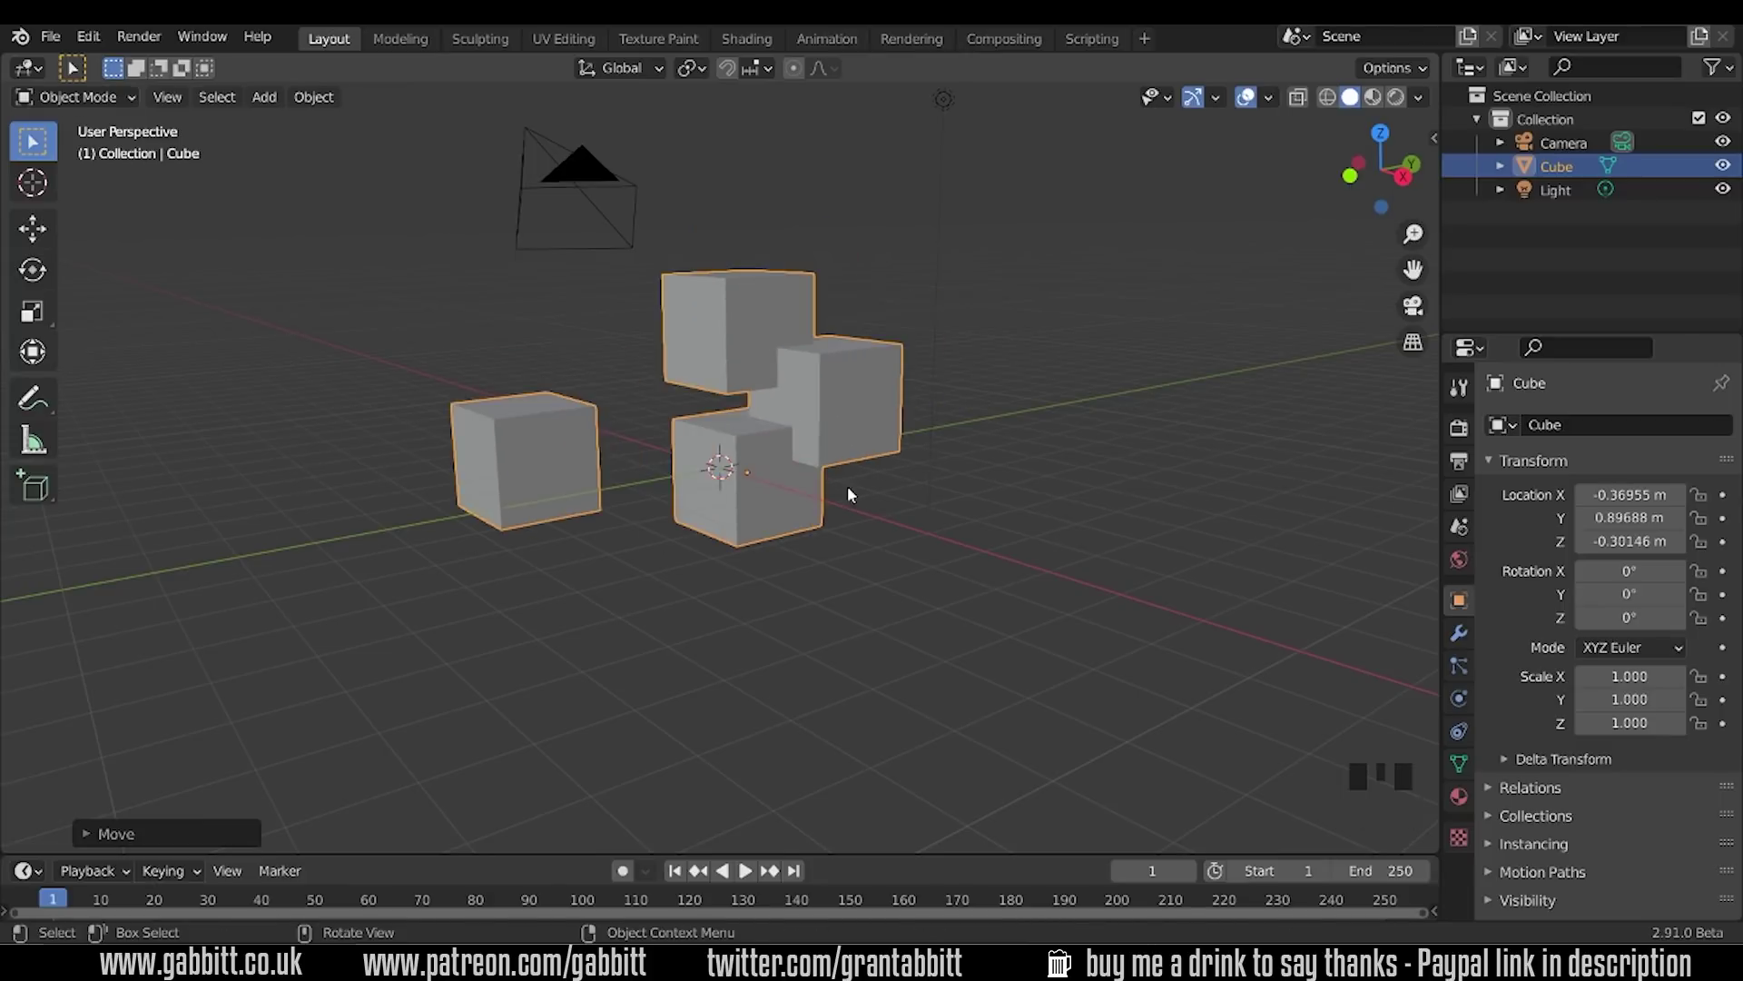
# Step: In Edit Mode, deselect all and pick out individual cube pieces as linked geometry
pyautogui.press('Tab')
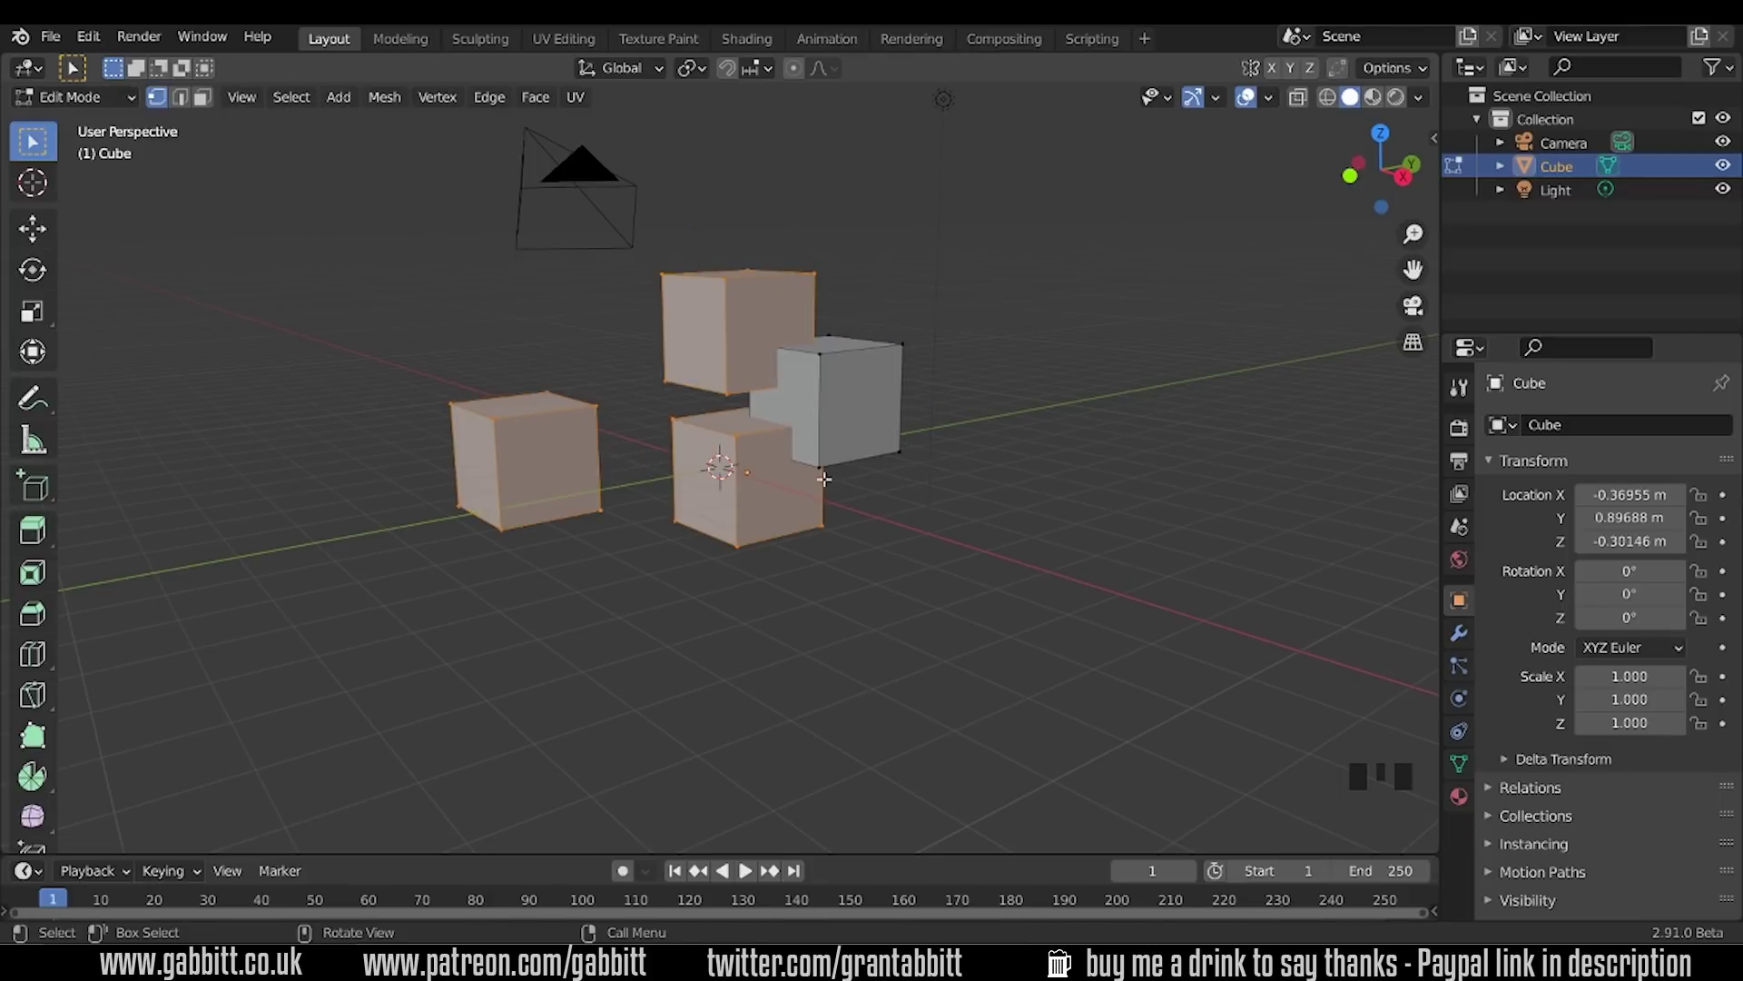
pyautogui.hotkey('alt', 'a')
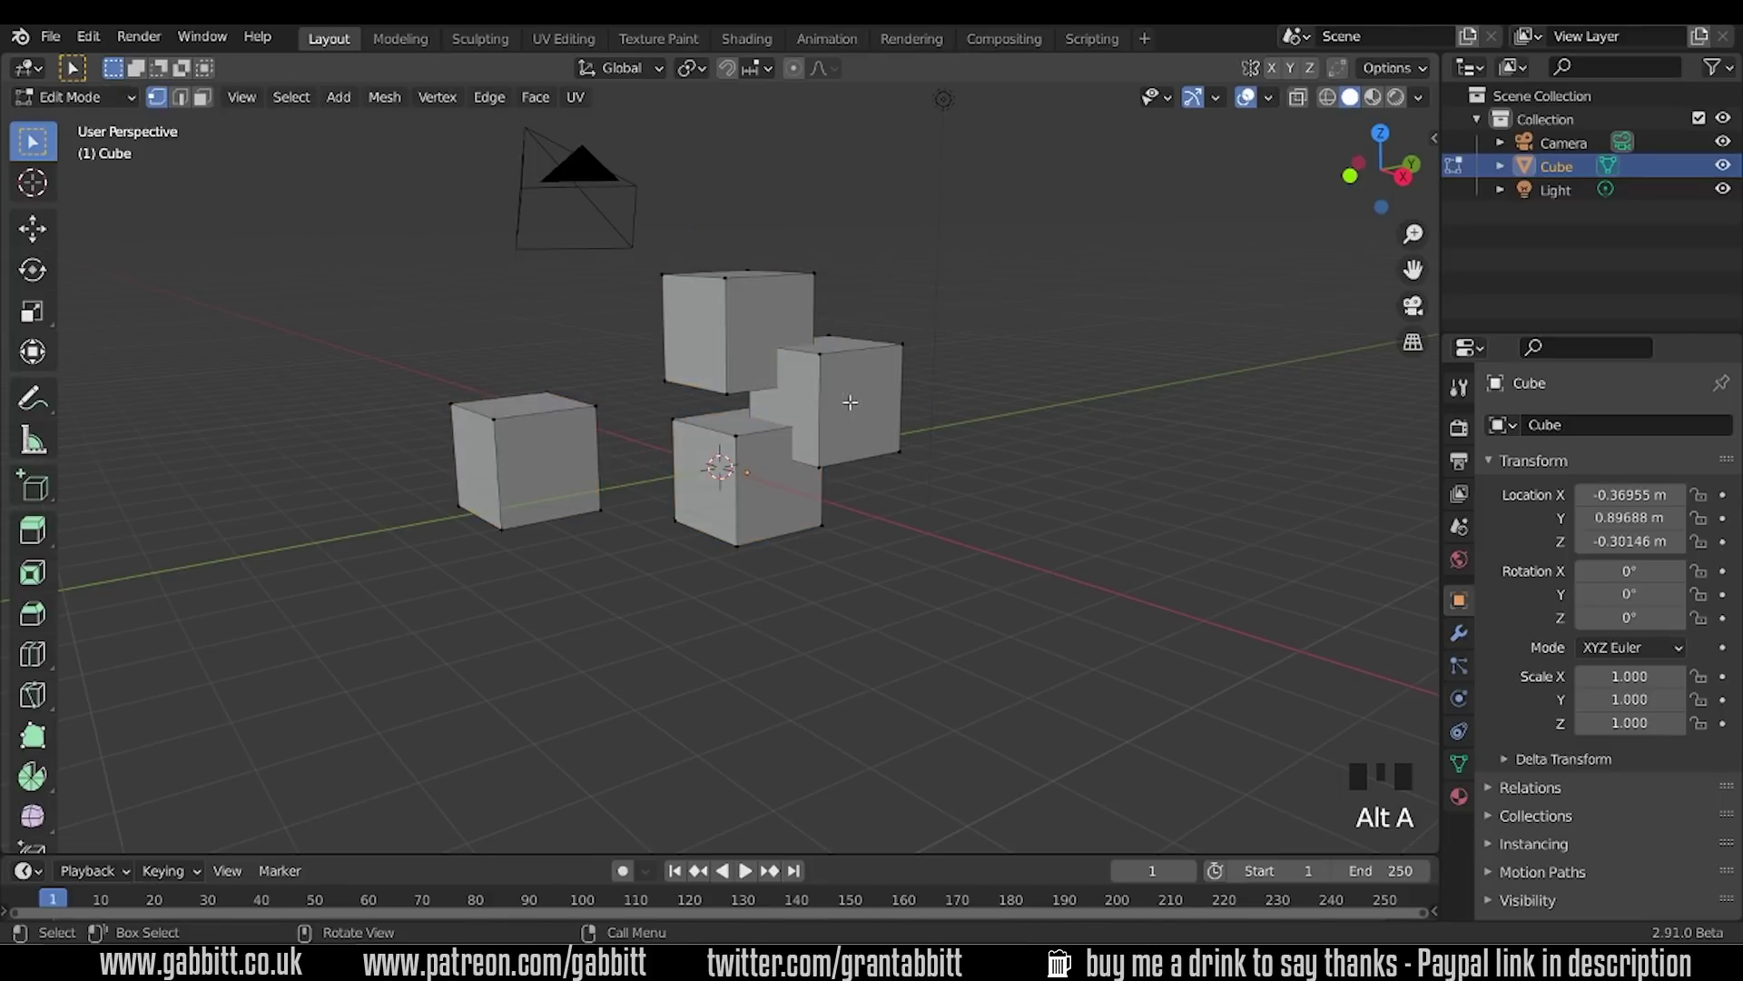
pyautogui.press('l')
pyautogui.press('l')
pyautogui.press('l')
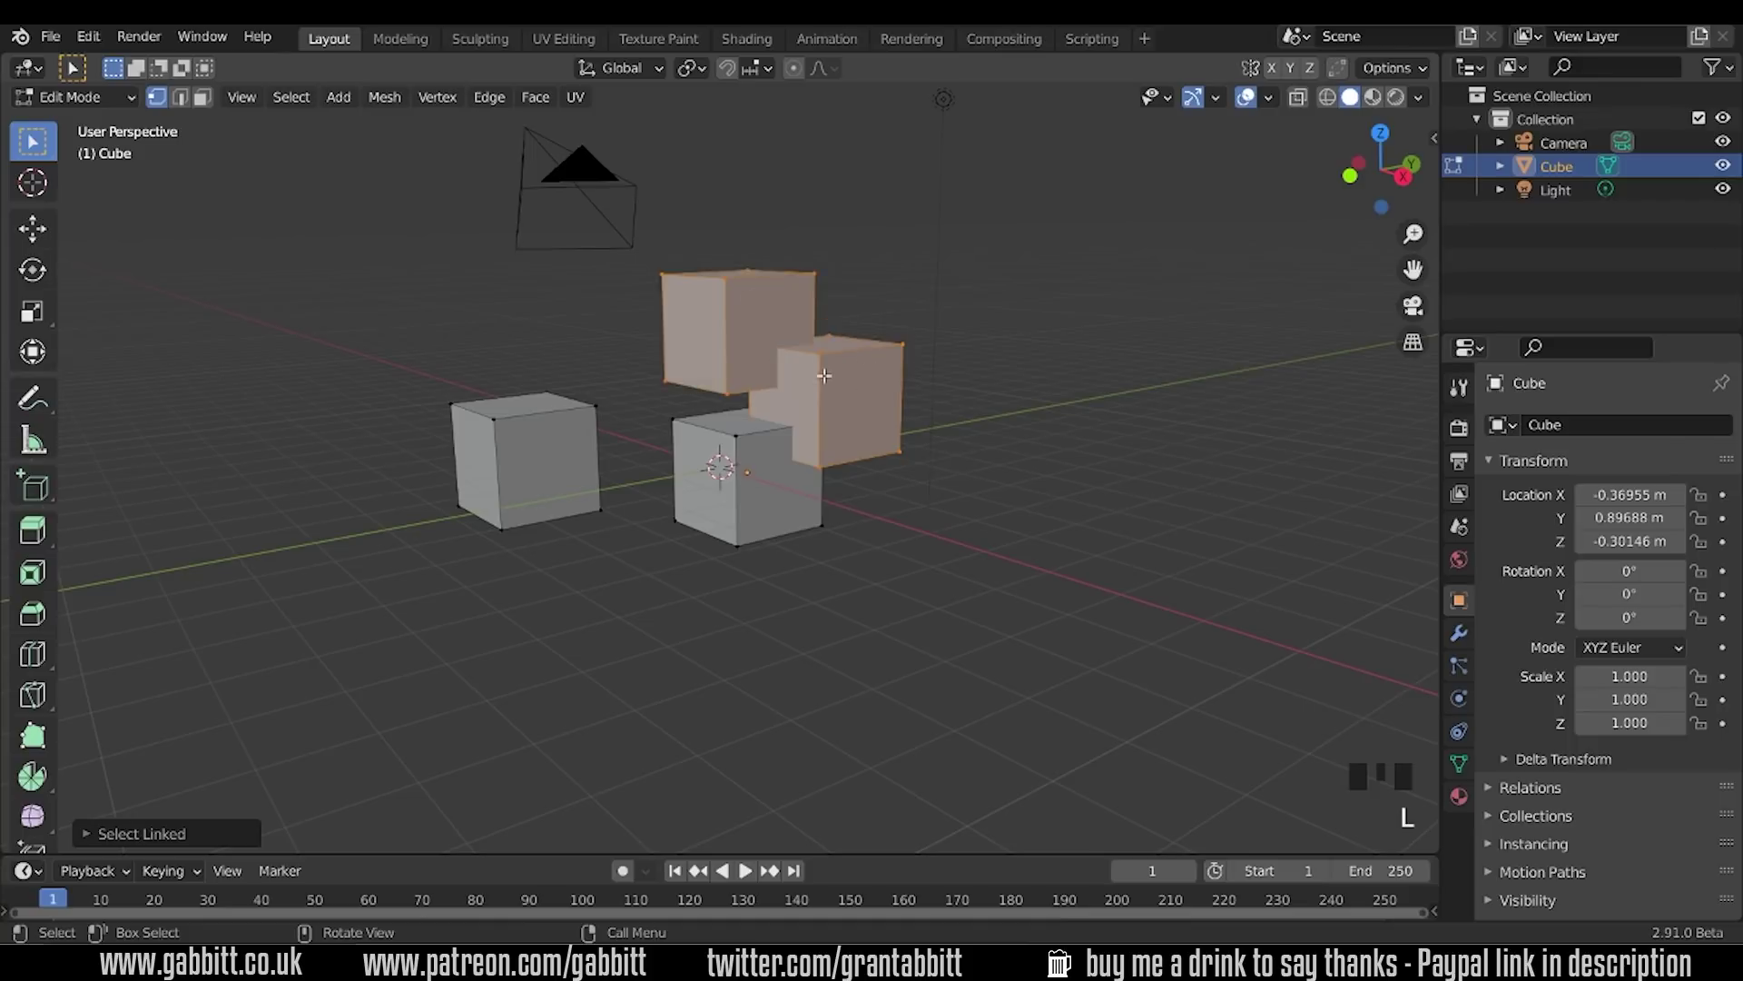
pyautogui.hotkey('alt', 'a')
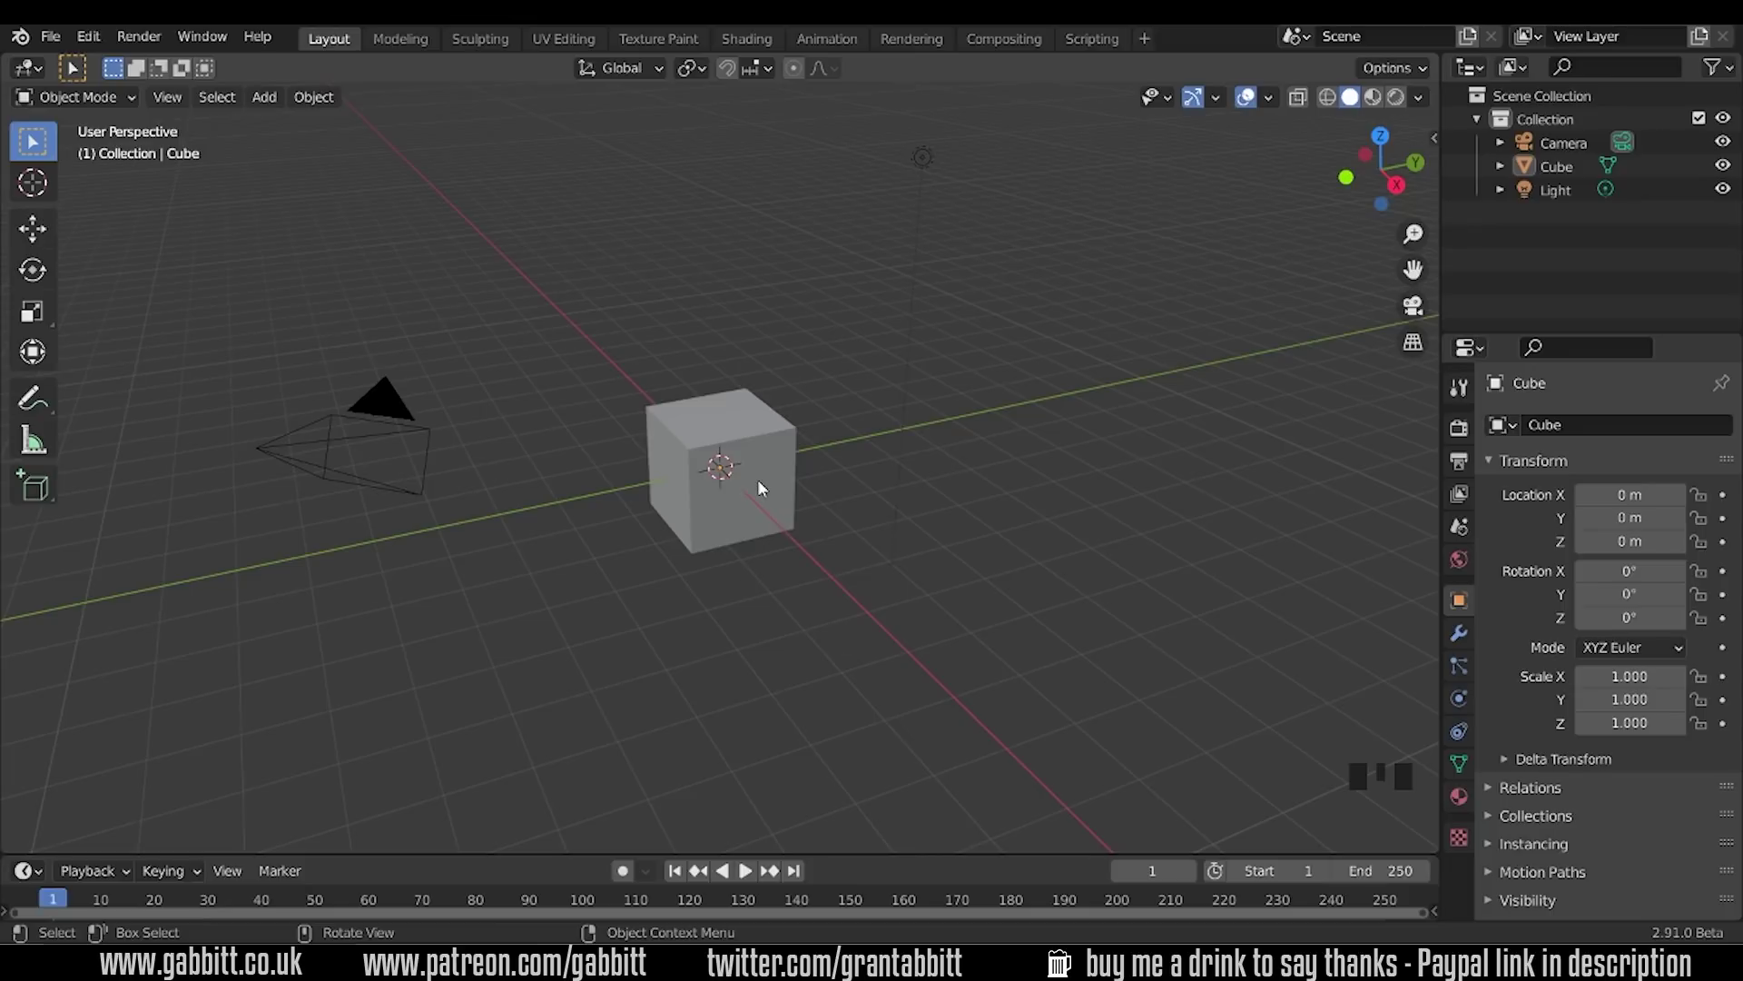
# Step: Add a new cube mesh, Cube.001, and offset it from the original cube
pyautogui.hotkey('shift', 'a')
pyautogui.moveTo(758, 472)
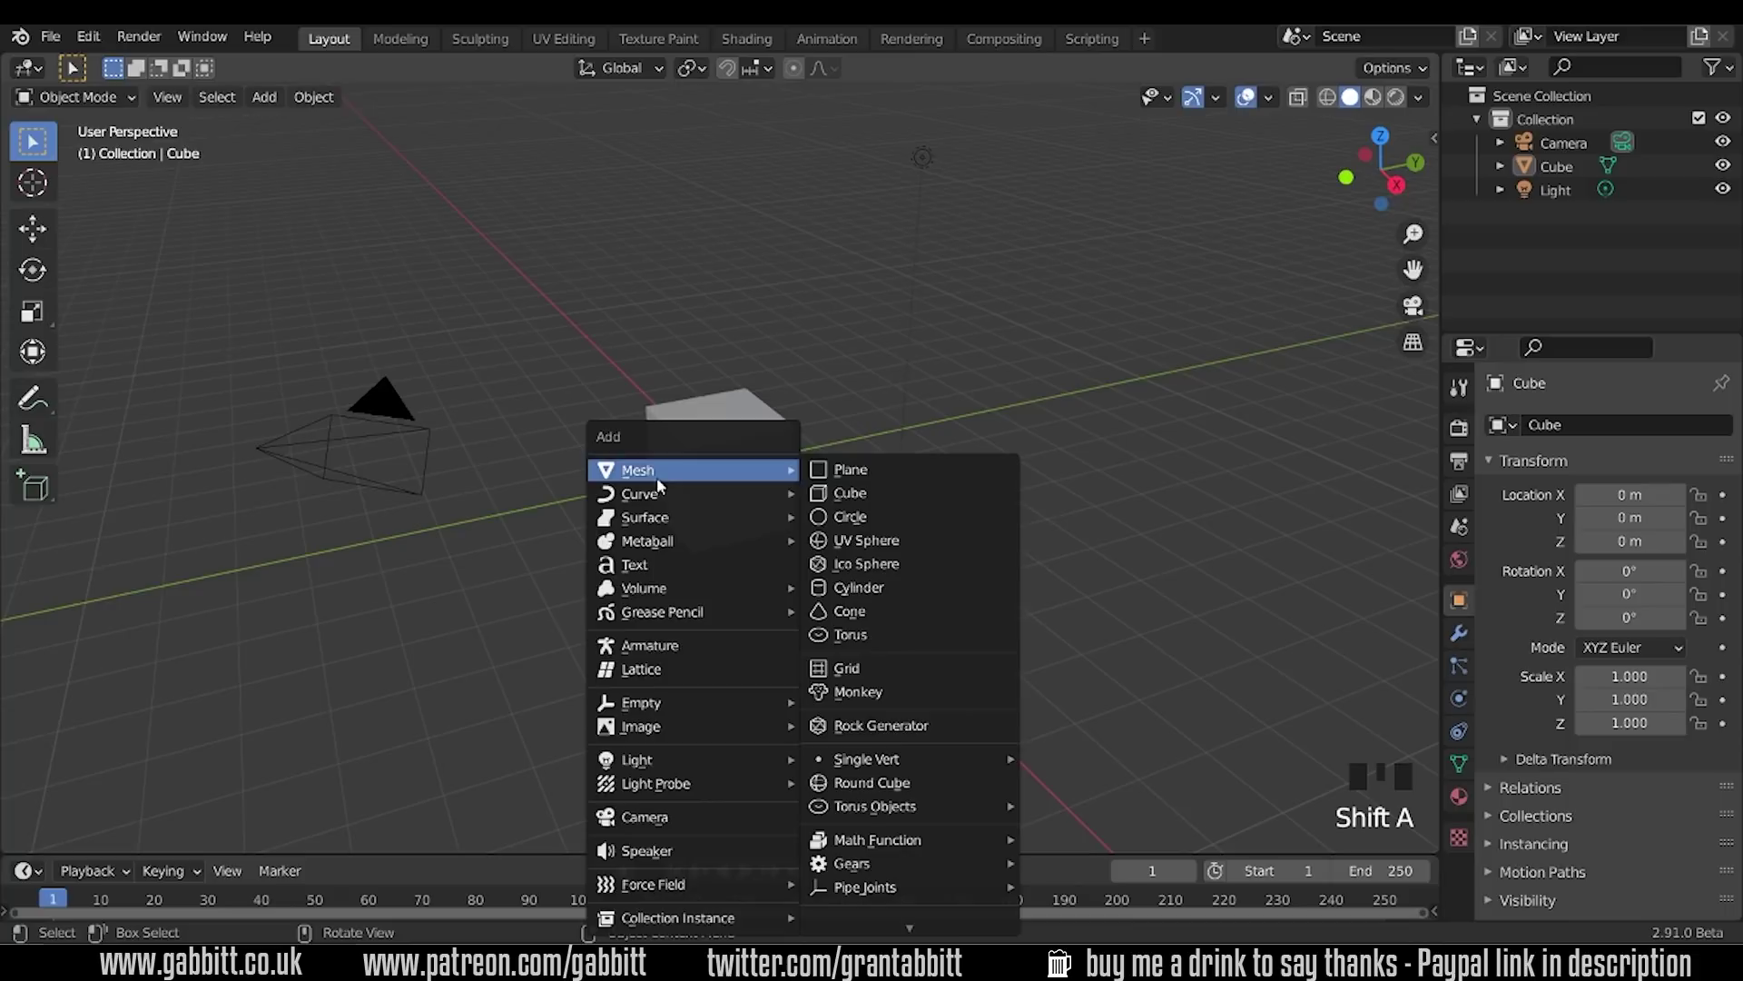
pyautogui.click(821, 493)
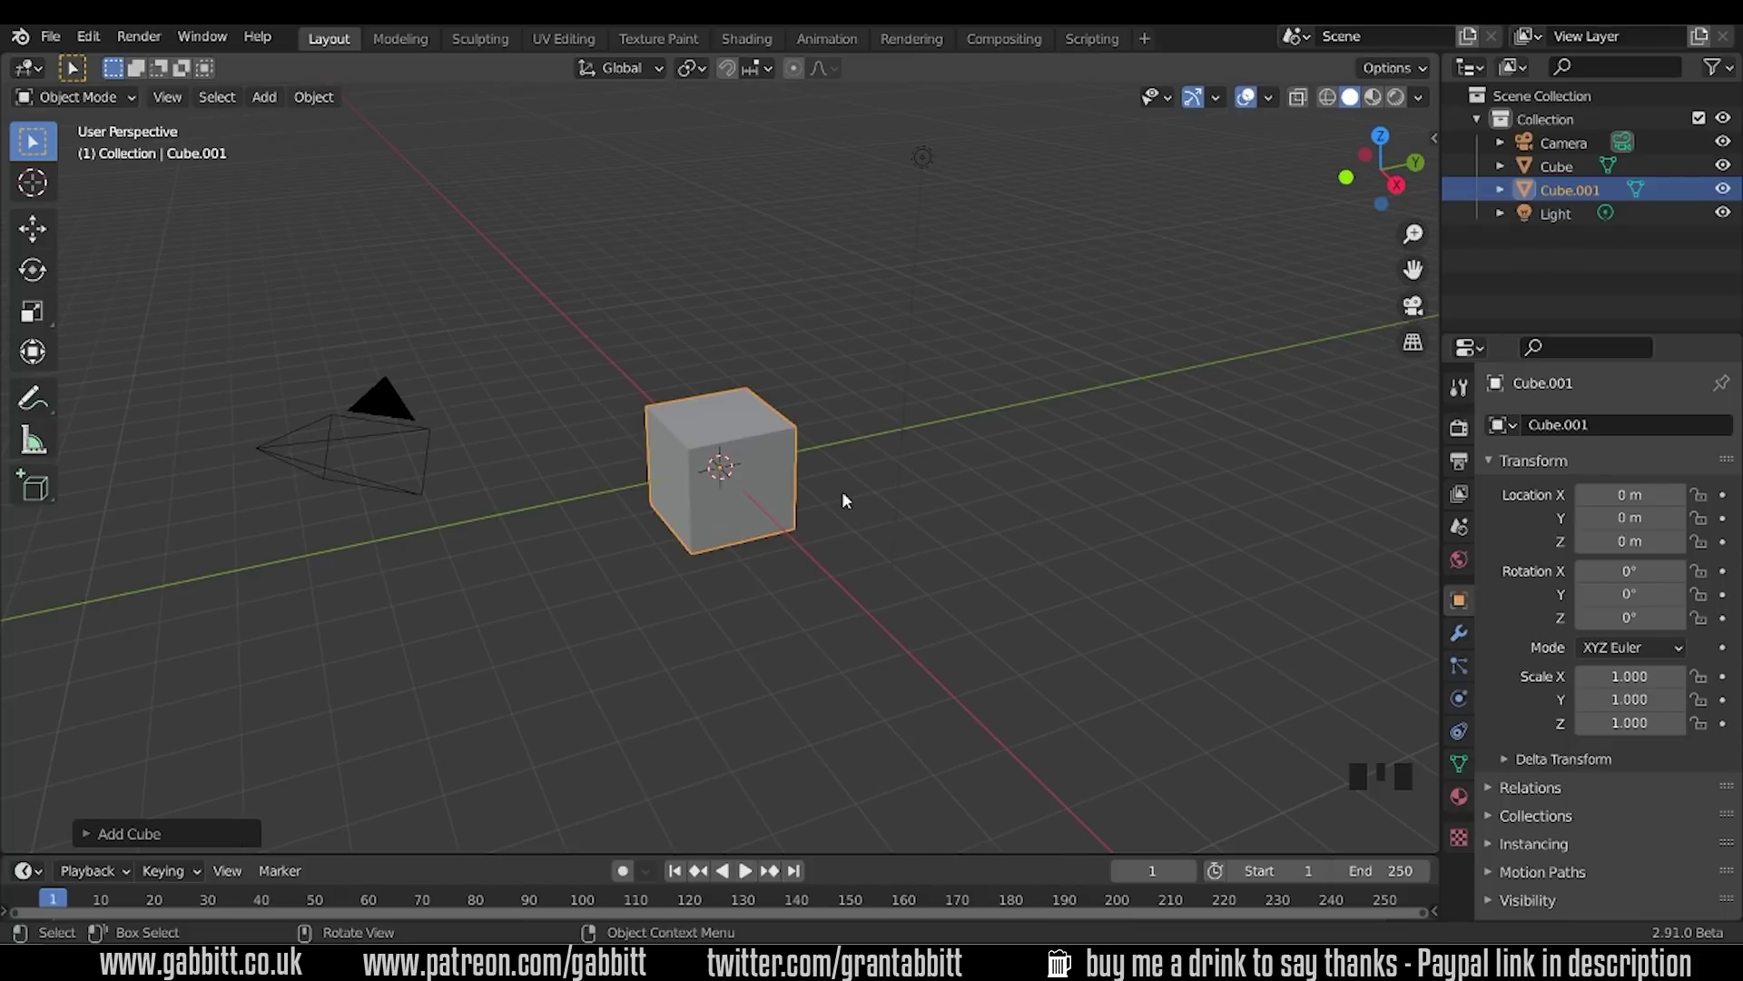
pyautogui.moveTo(735, 495); pyautogui.dragTo(807, 490, button='middle')
pyautogui.press('g')
pyautogui.click(817, 439)
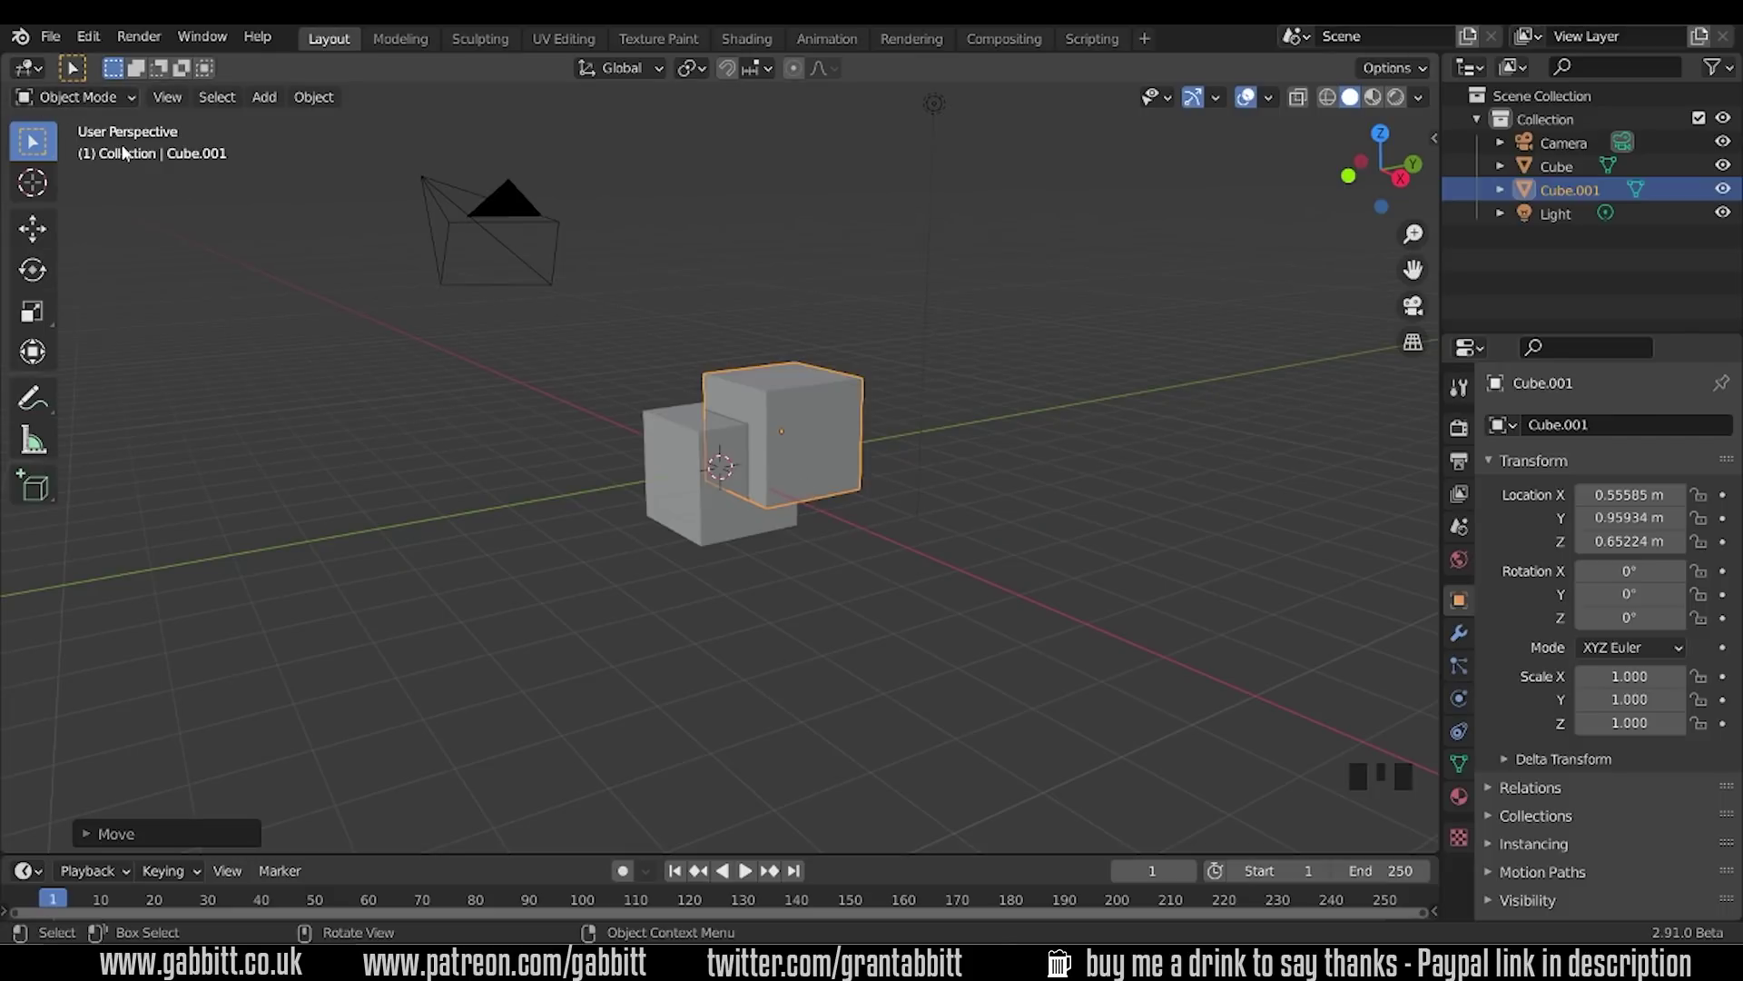
# Step: Cancel a stray move of Cube, then raise Cube.001 to about X 0.569, Y 1.264, Z 1.179 m
pyautogui.click(689, 436)
pyautogui.press('g')
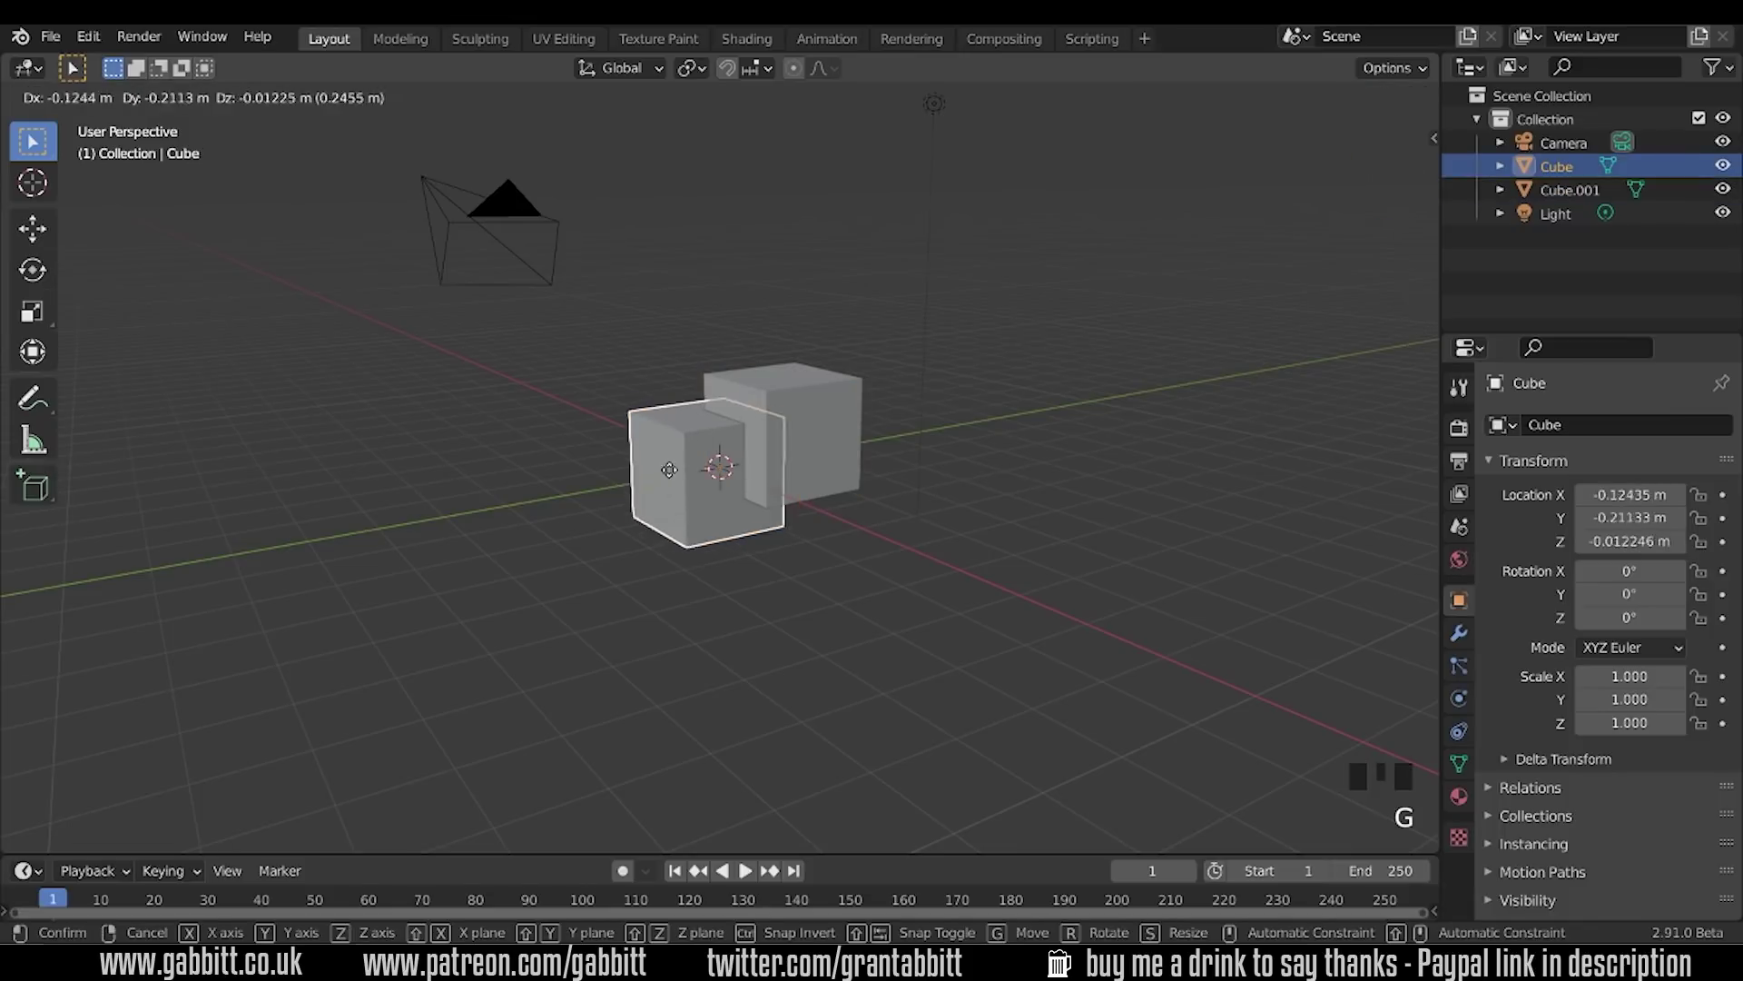
pyautogui.rightClick(804, 418)
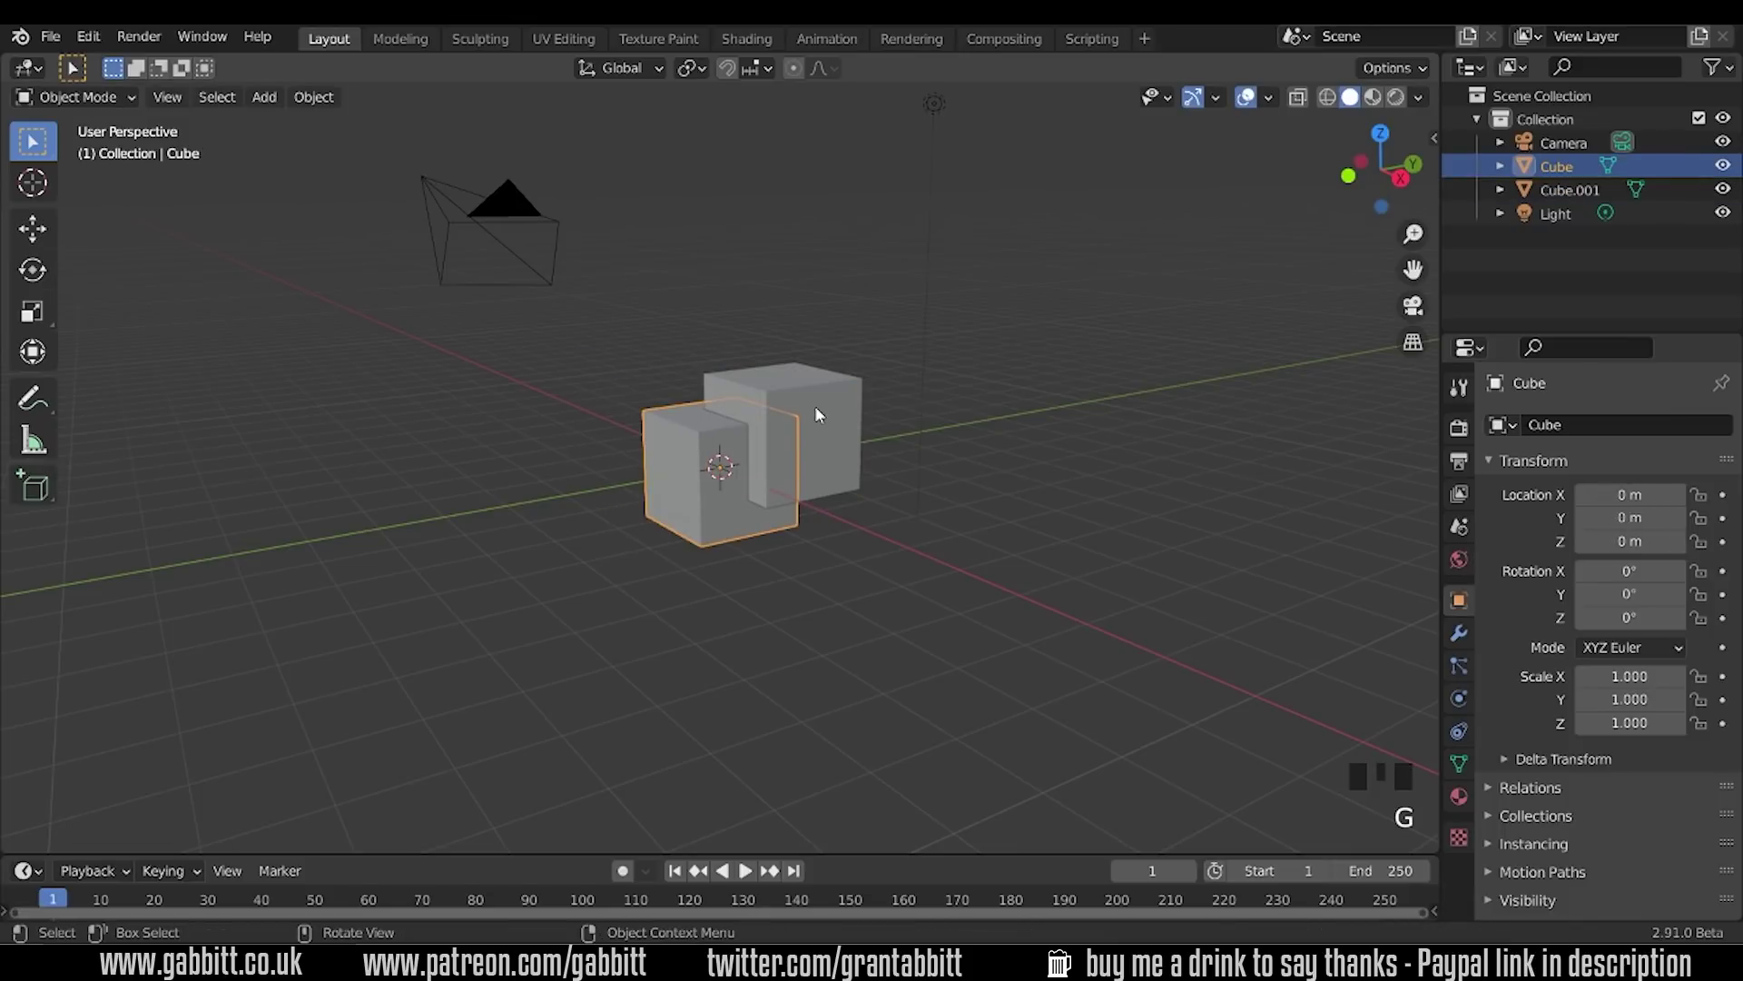
pyautogui.click(804, 427)
pyautogui.press('g')
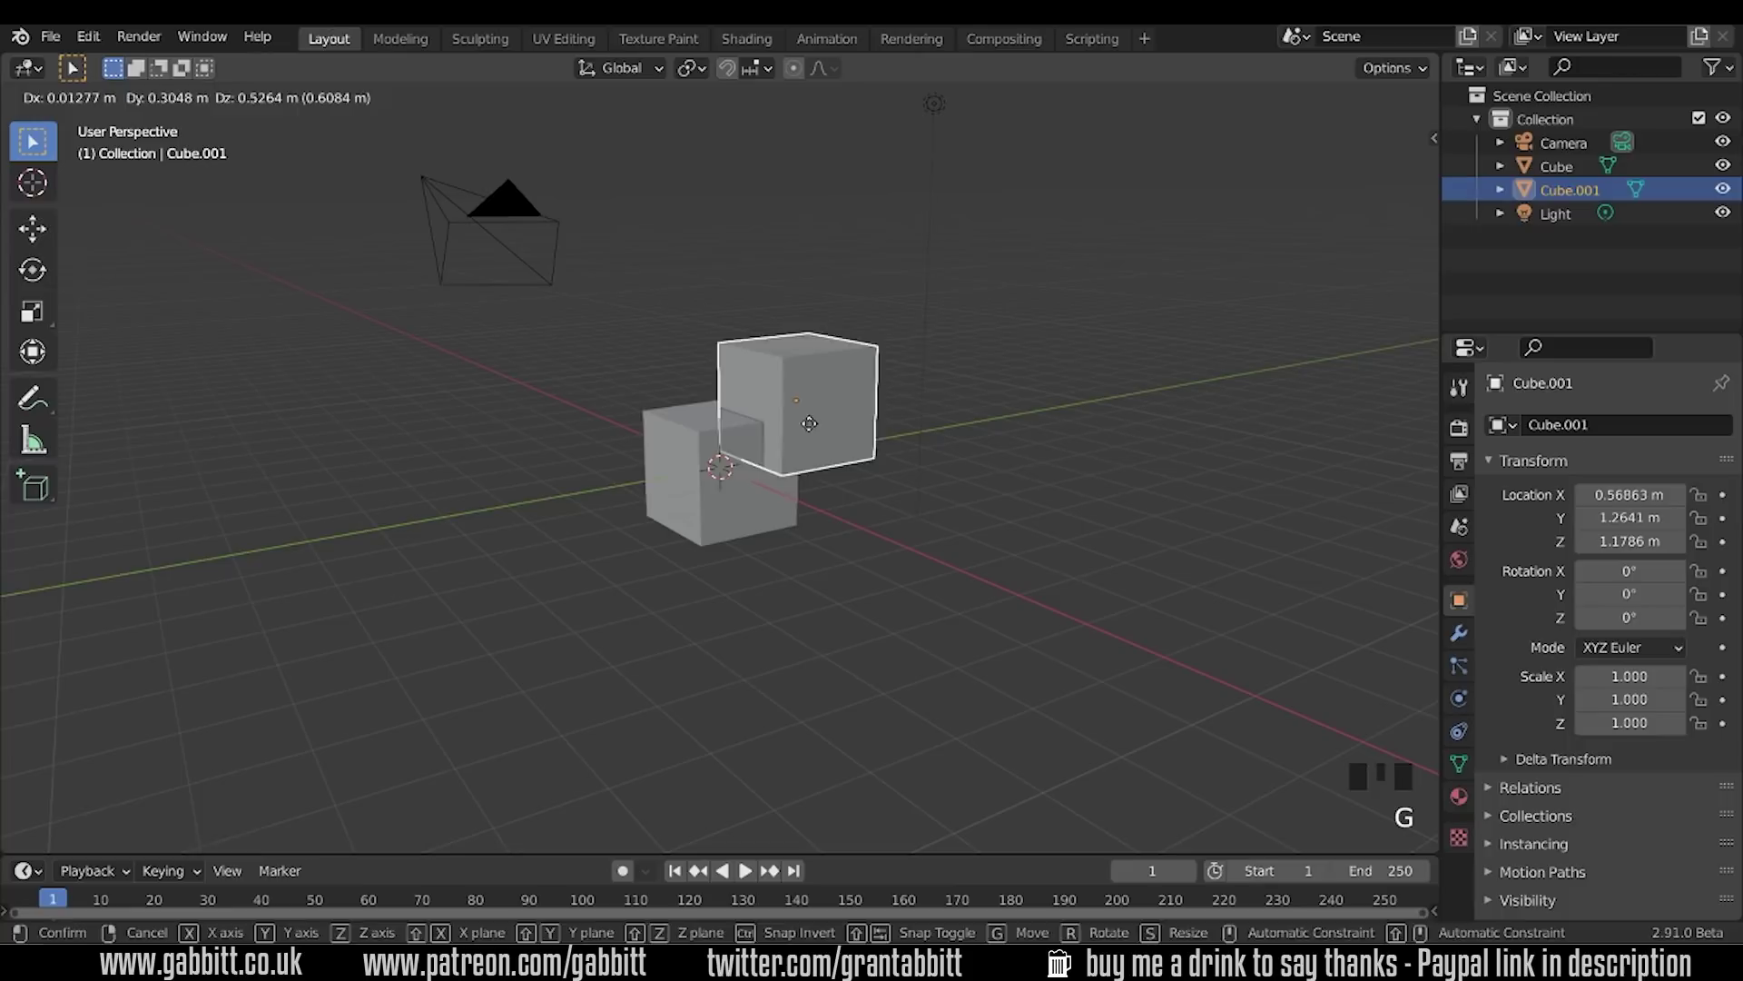
pyautogui.click(791, 474)
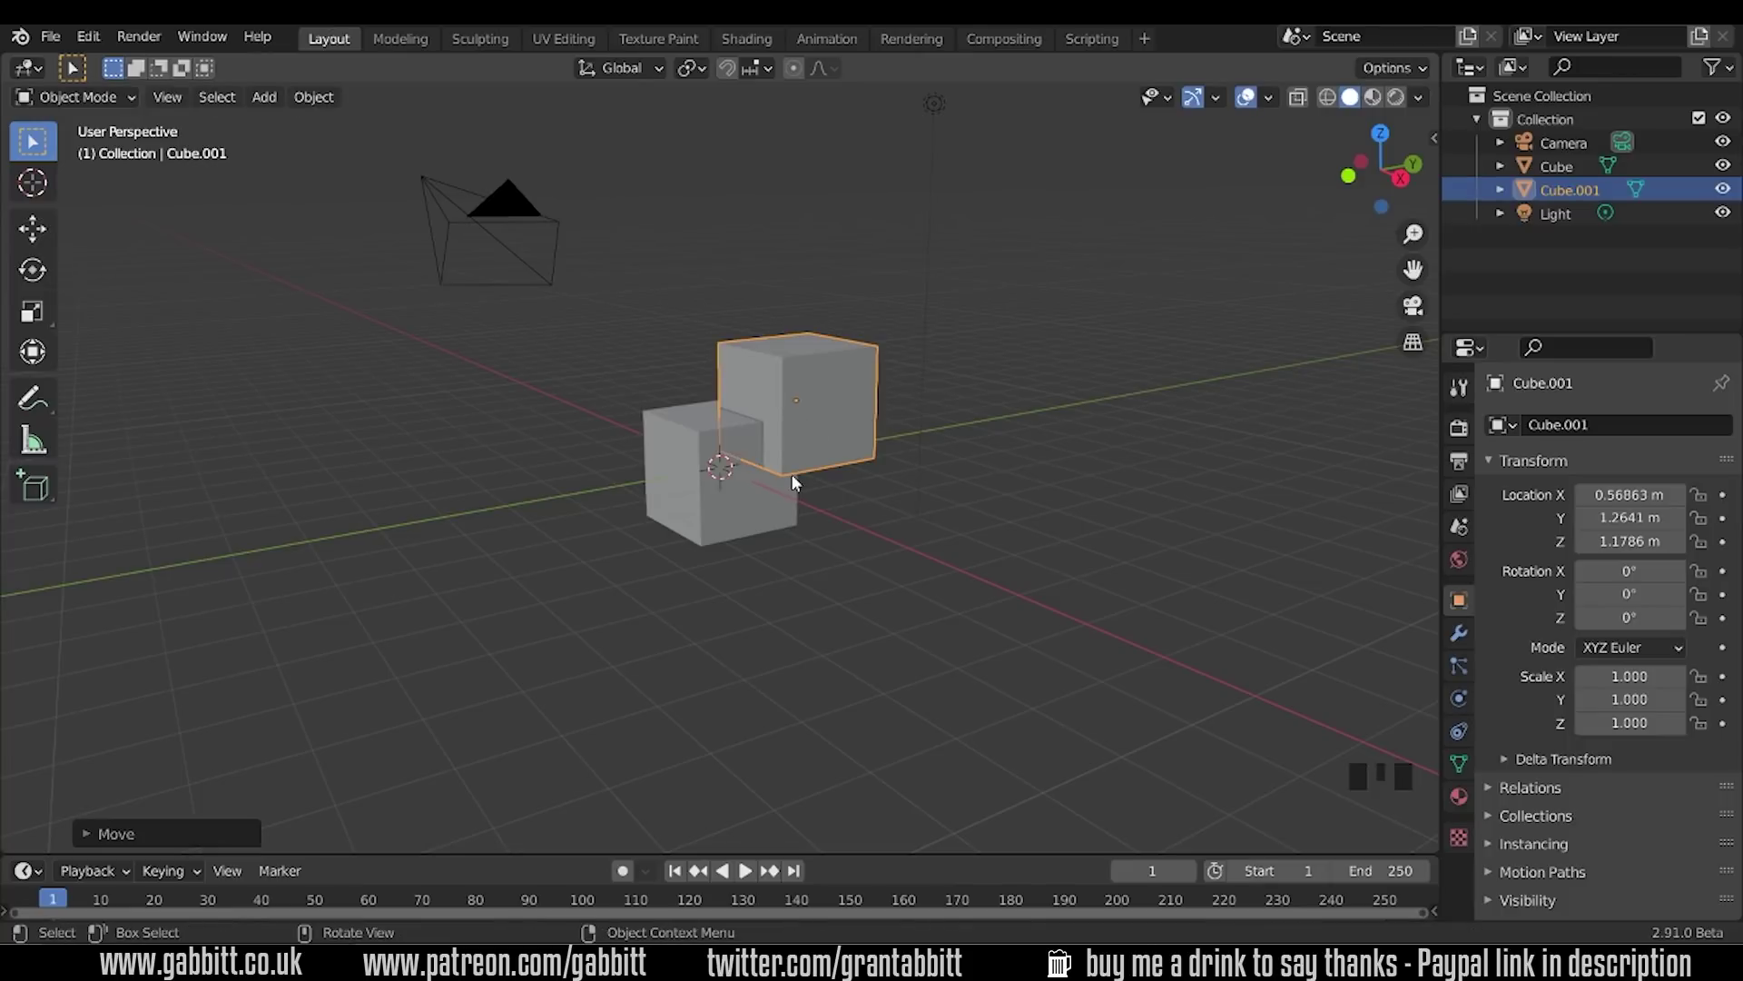
# Step: In Cube.001's Edit Mode, add a cube mesh and lift it on top of the original cube
pyautogui.click(78, 96)
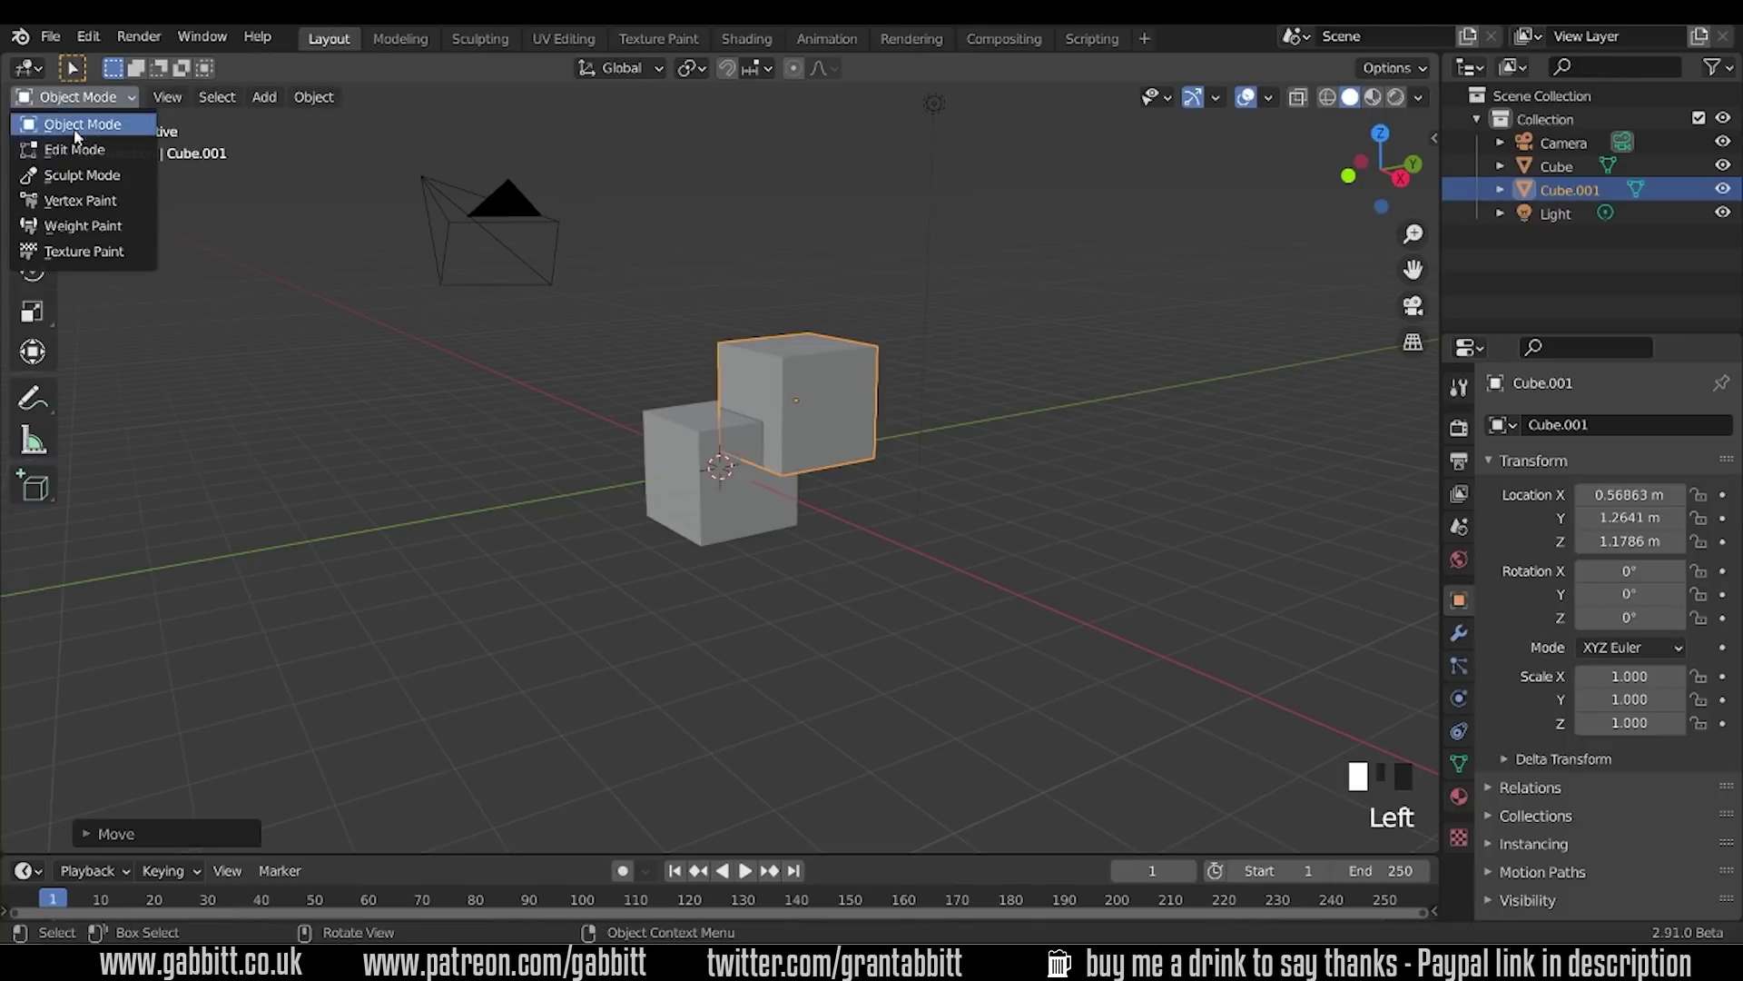
pyautogui.click(76, 148)
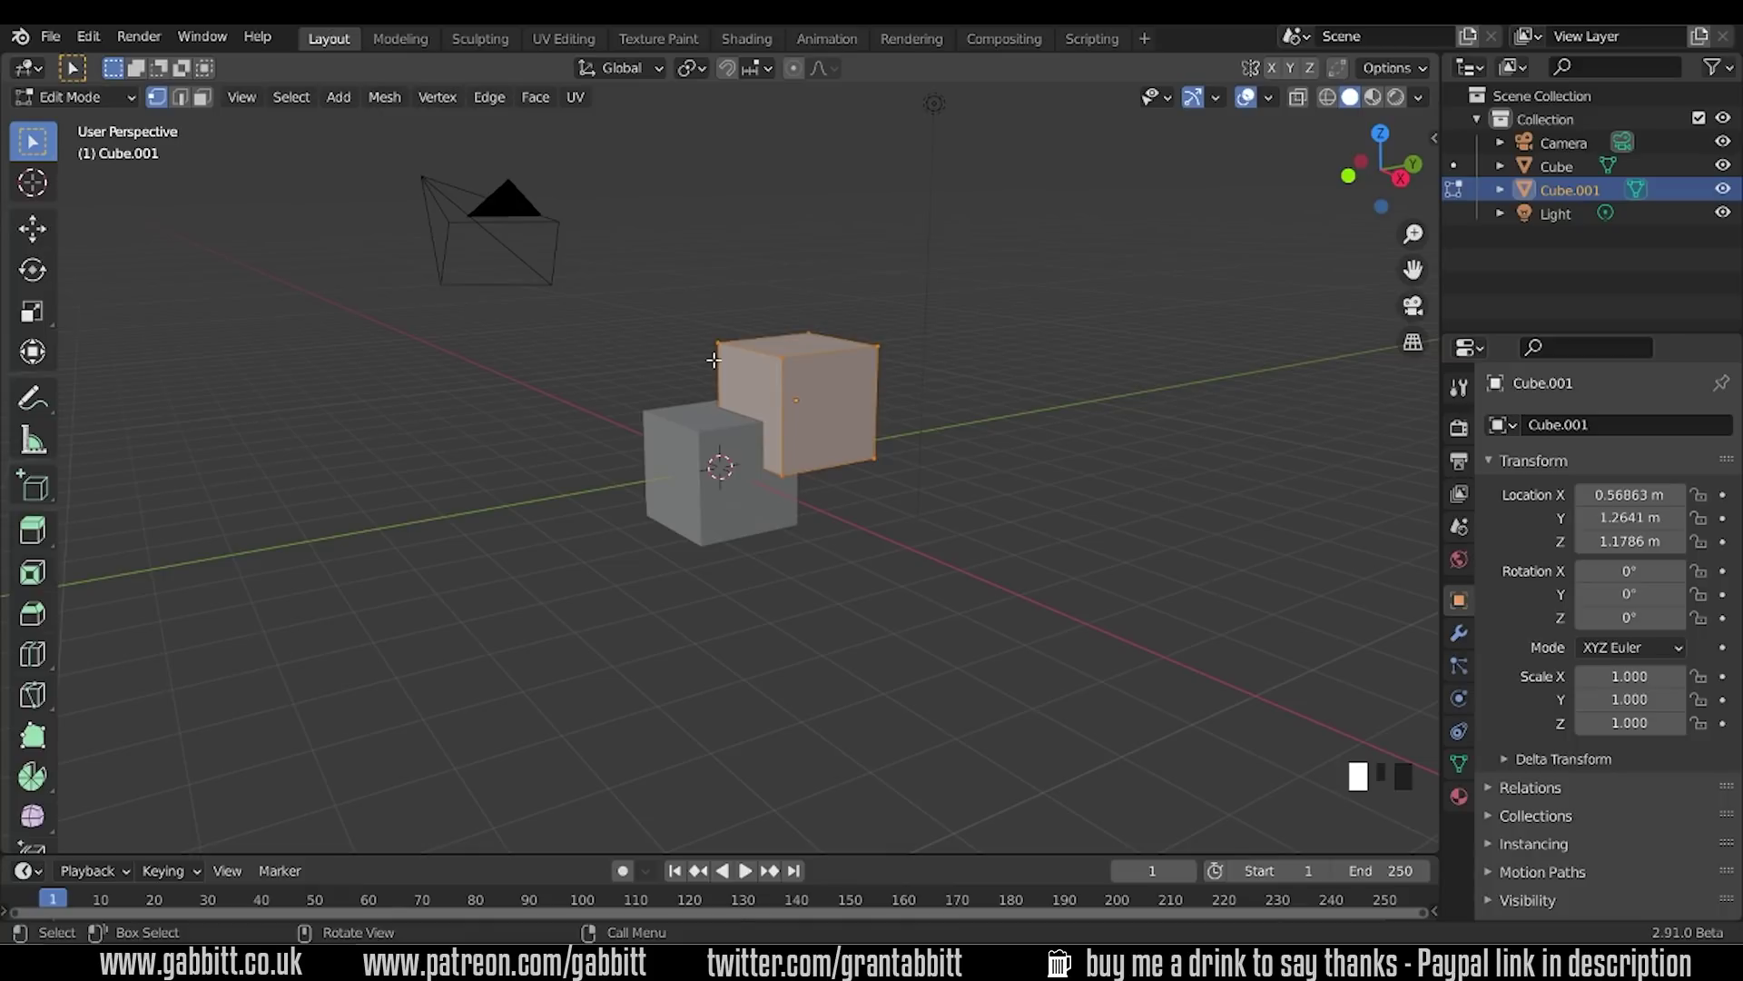
pyautogui.hotkey('shift', 'a')
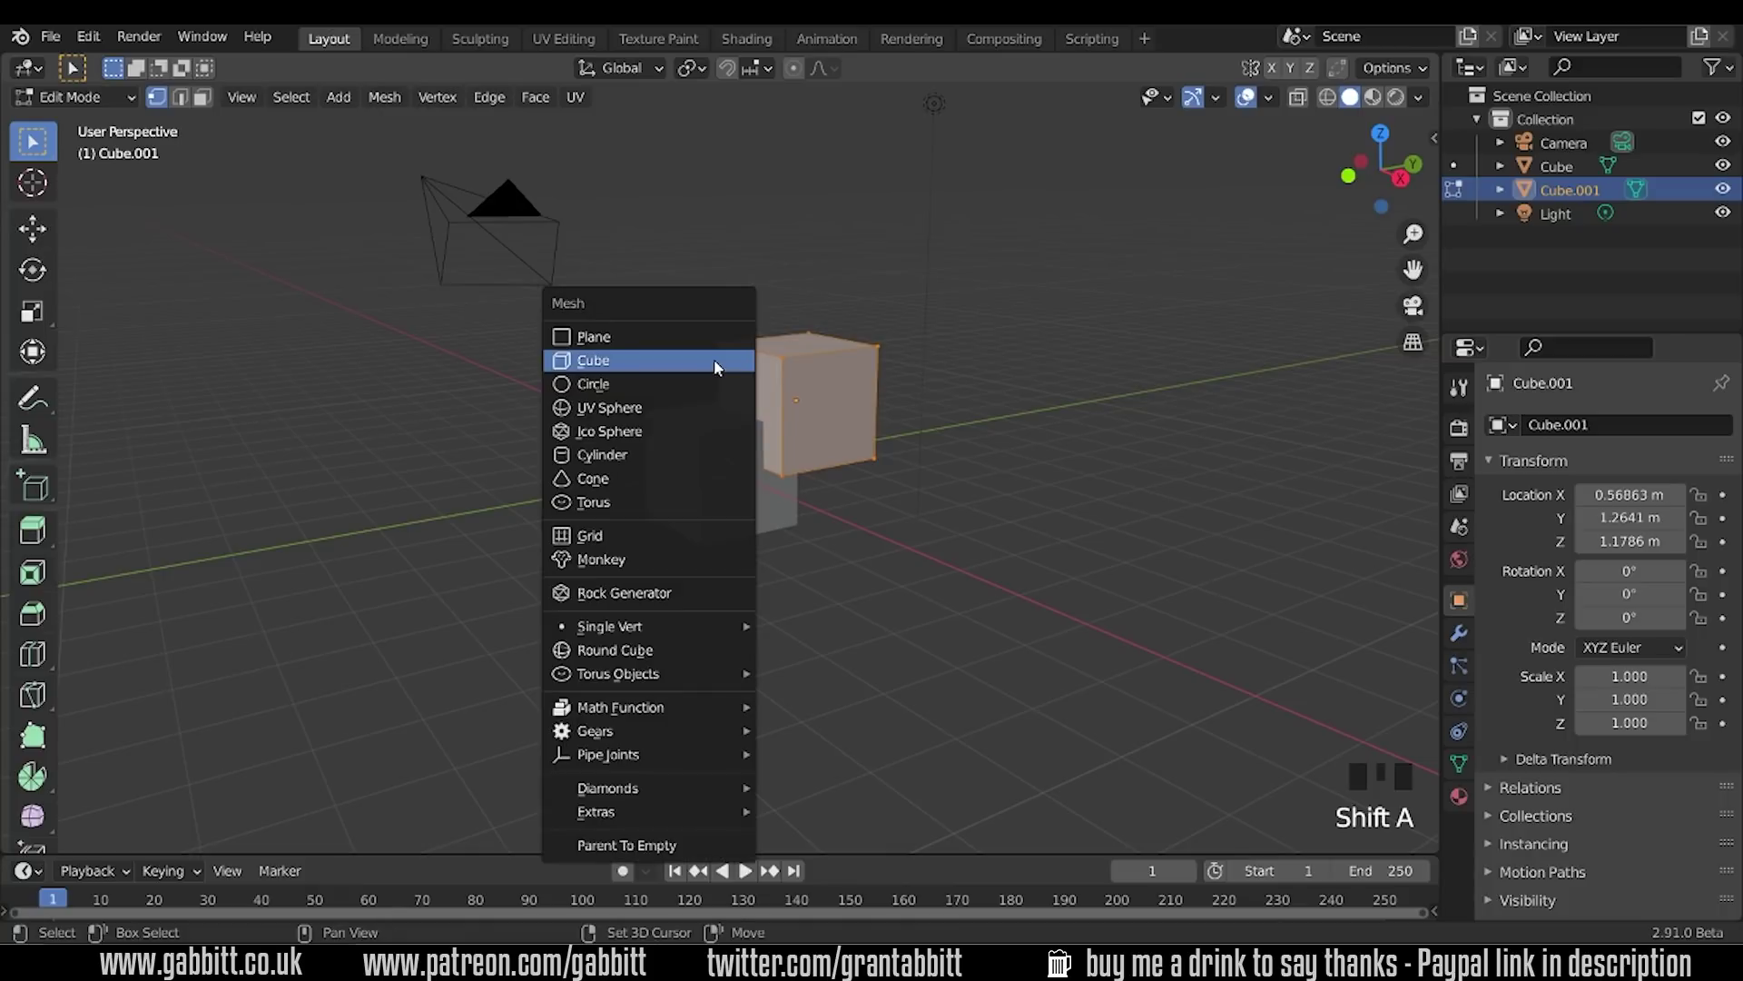
pyautogui.click(614, 363)
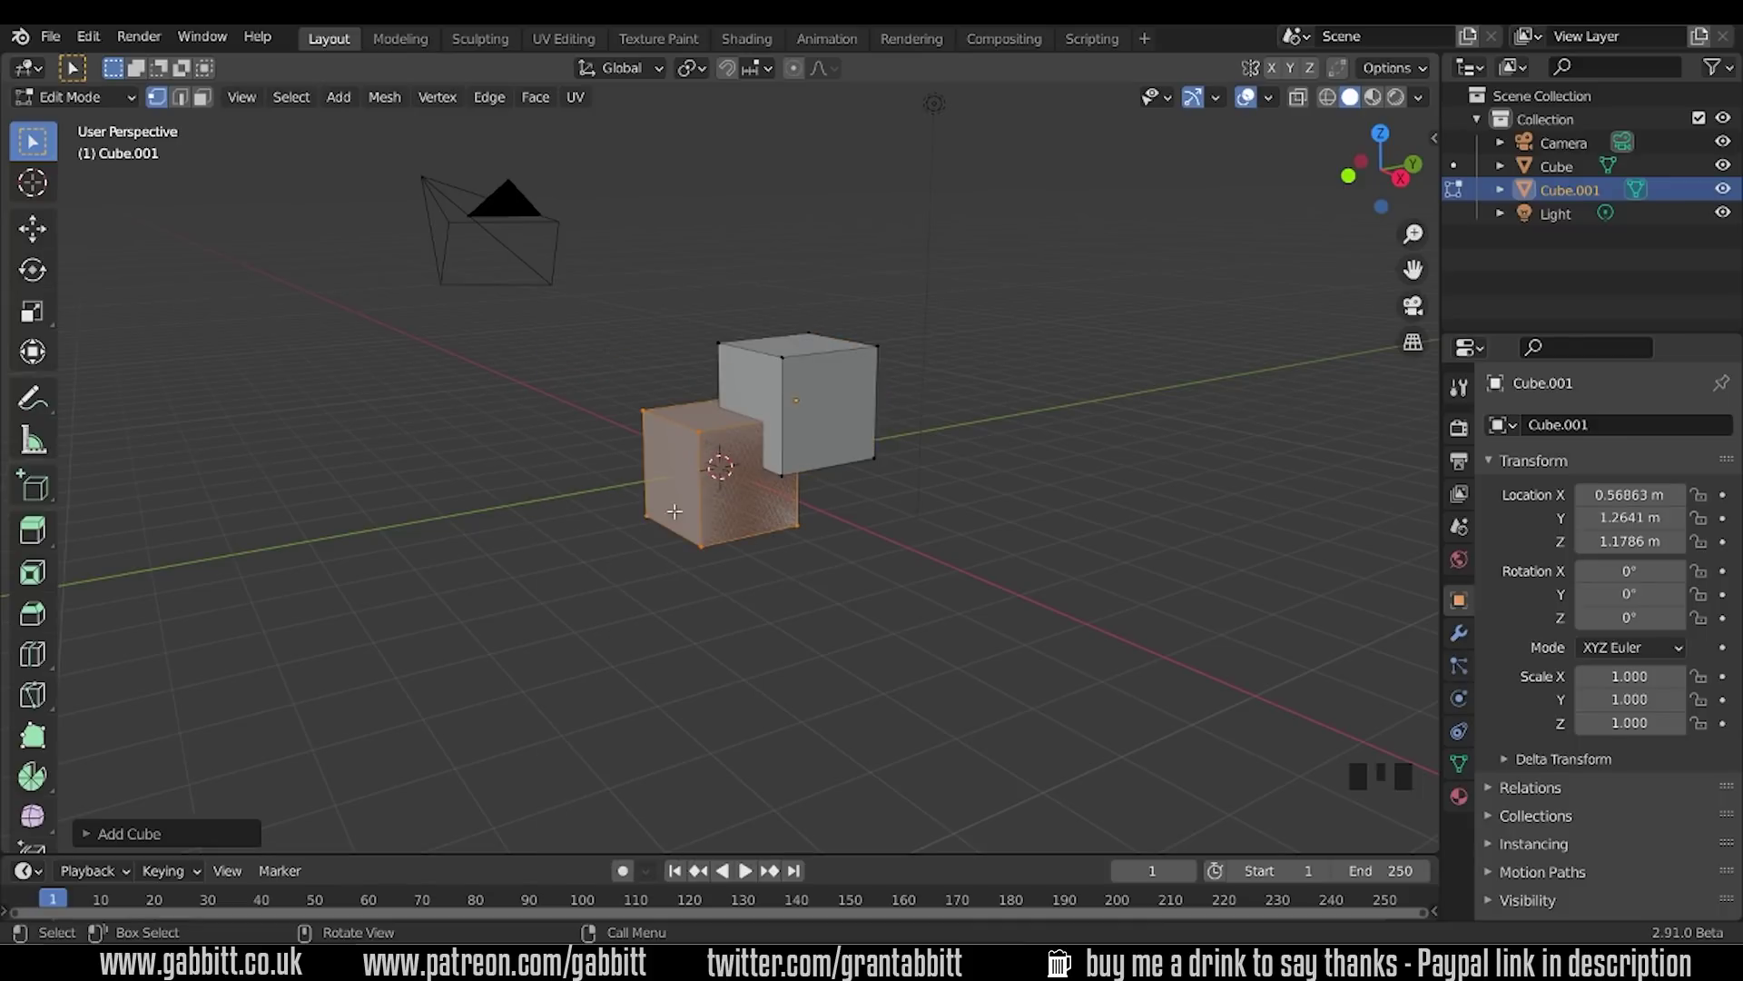
pyautogui.moveTo(707, 501); pyautogui.dragTo(708, 460, button='middle')
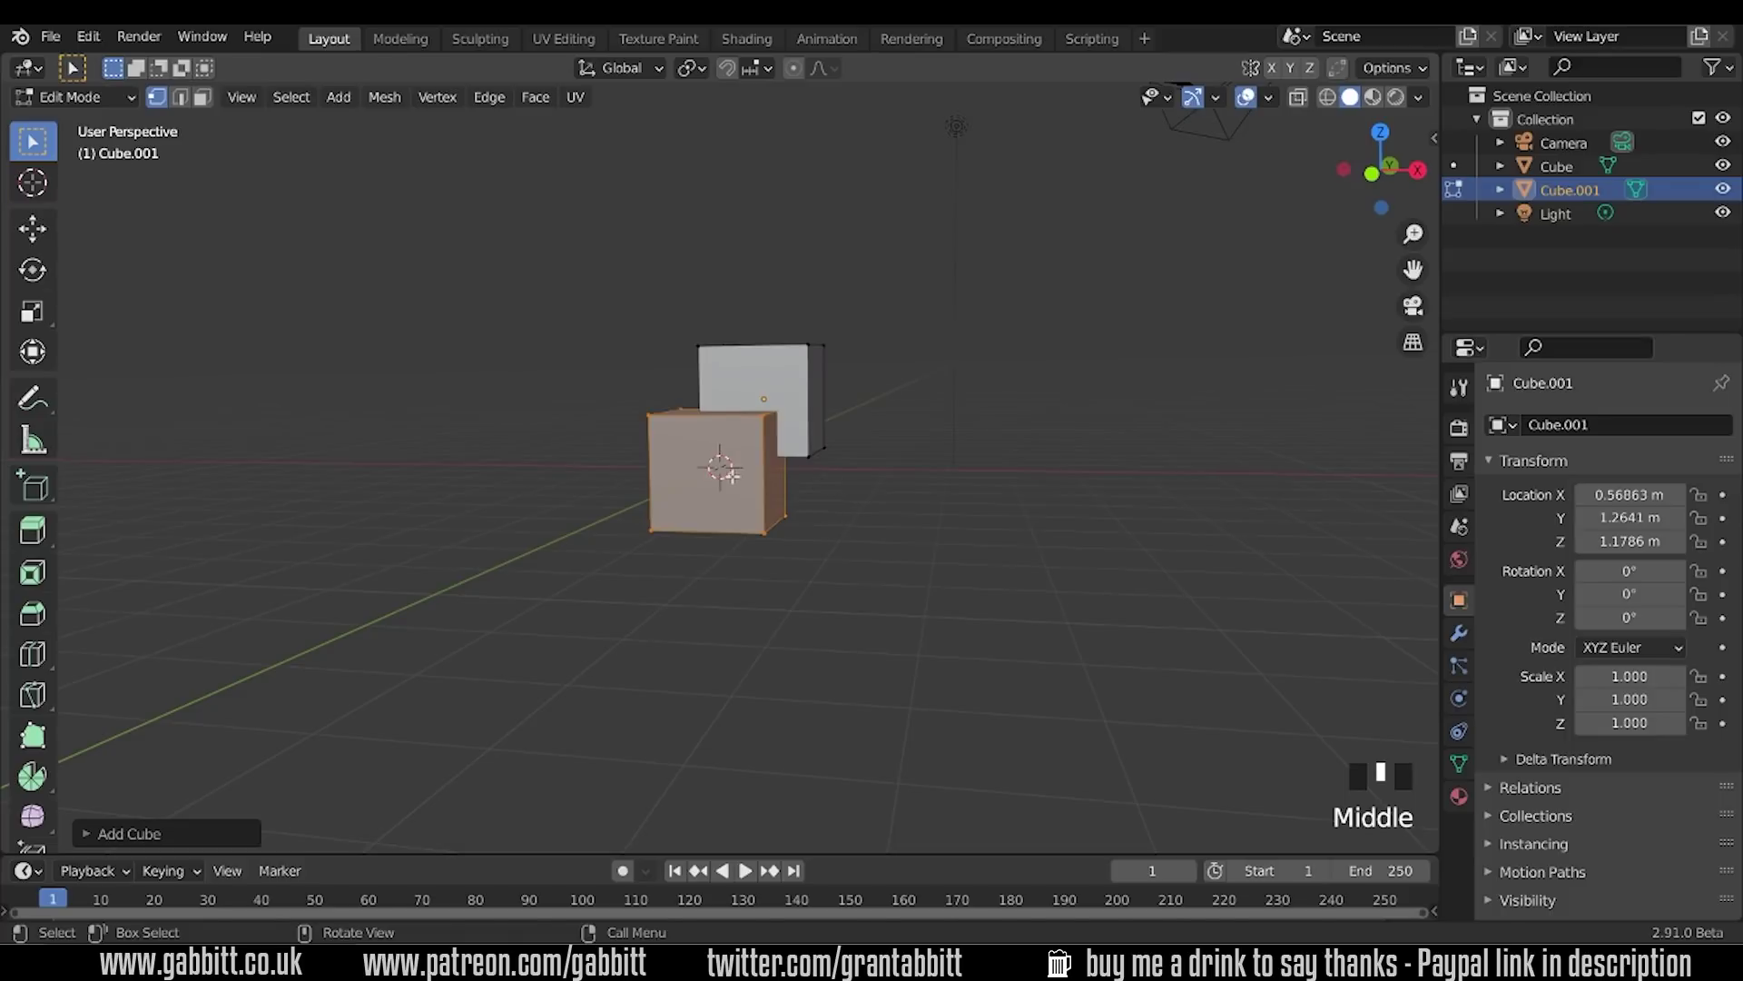
pyautogui.press('g')
pyautogui.click(717, 355)
pyautogui.moveTo(719, 357); pyautogui.dragTo(763, 362, button='middle')
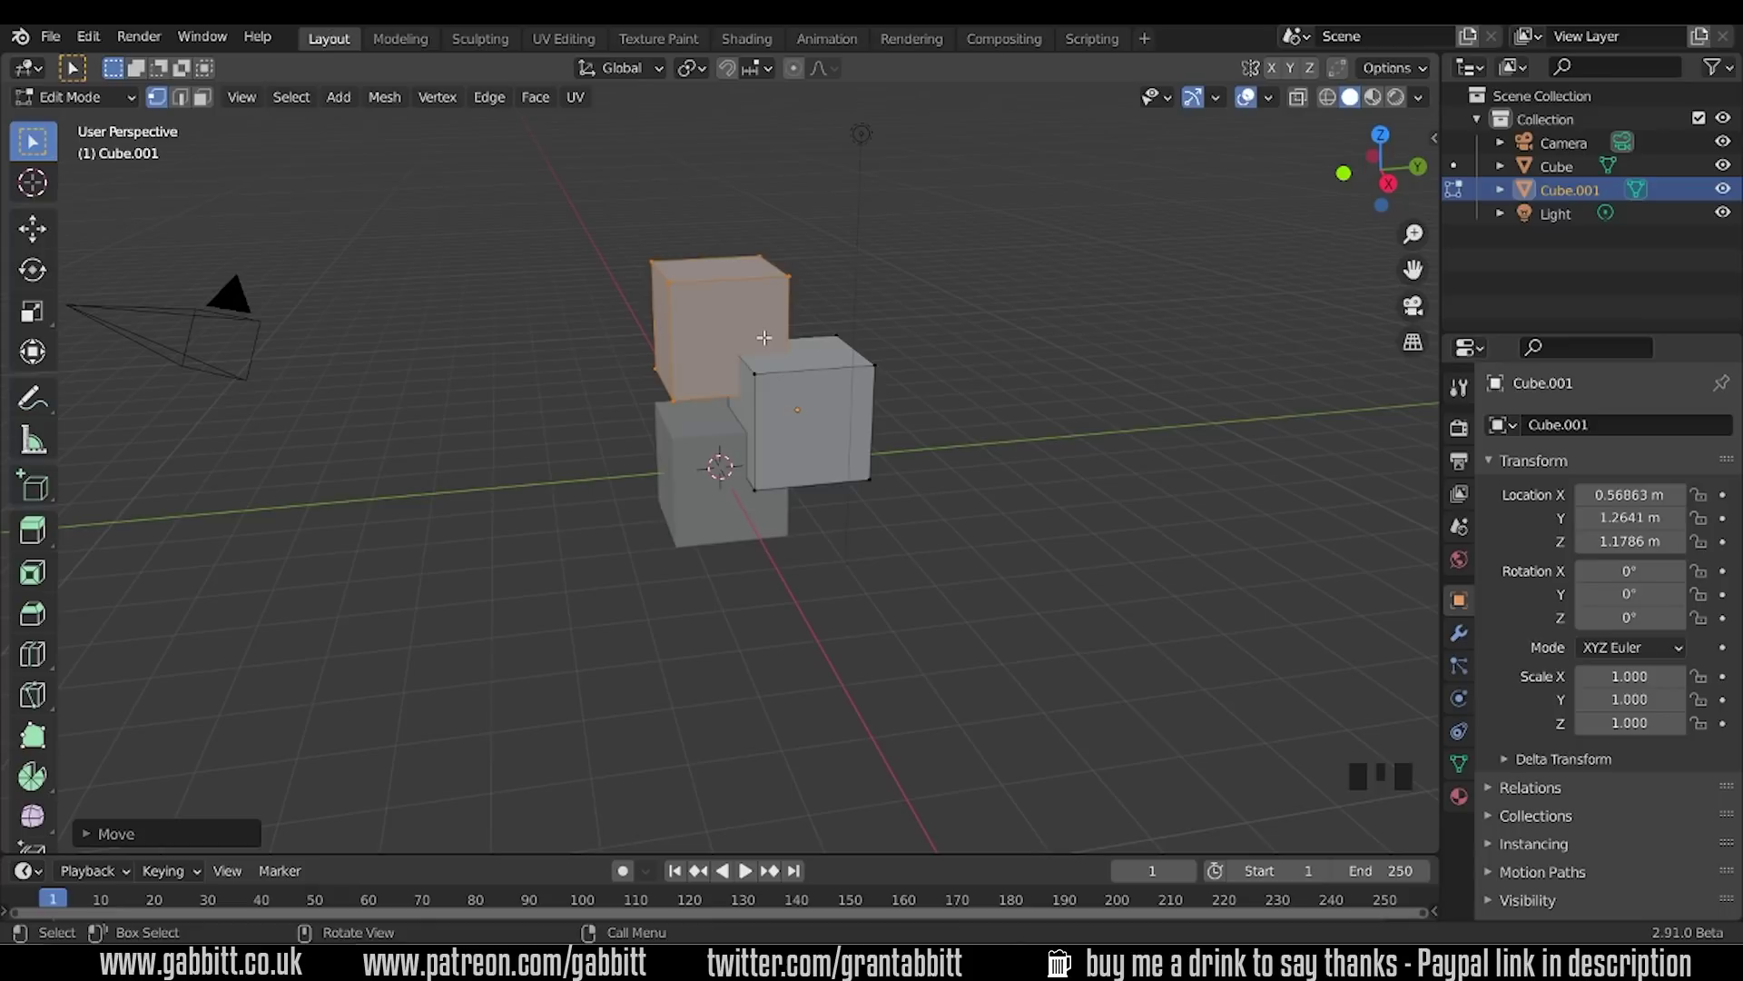
# Step: Back in Object Mode, move Cube.001 to X 0.596, Y 2.854, Z 1.899 m and nudge Cube slightly
pyautogui.press('Tab')
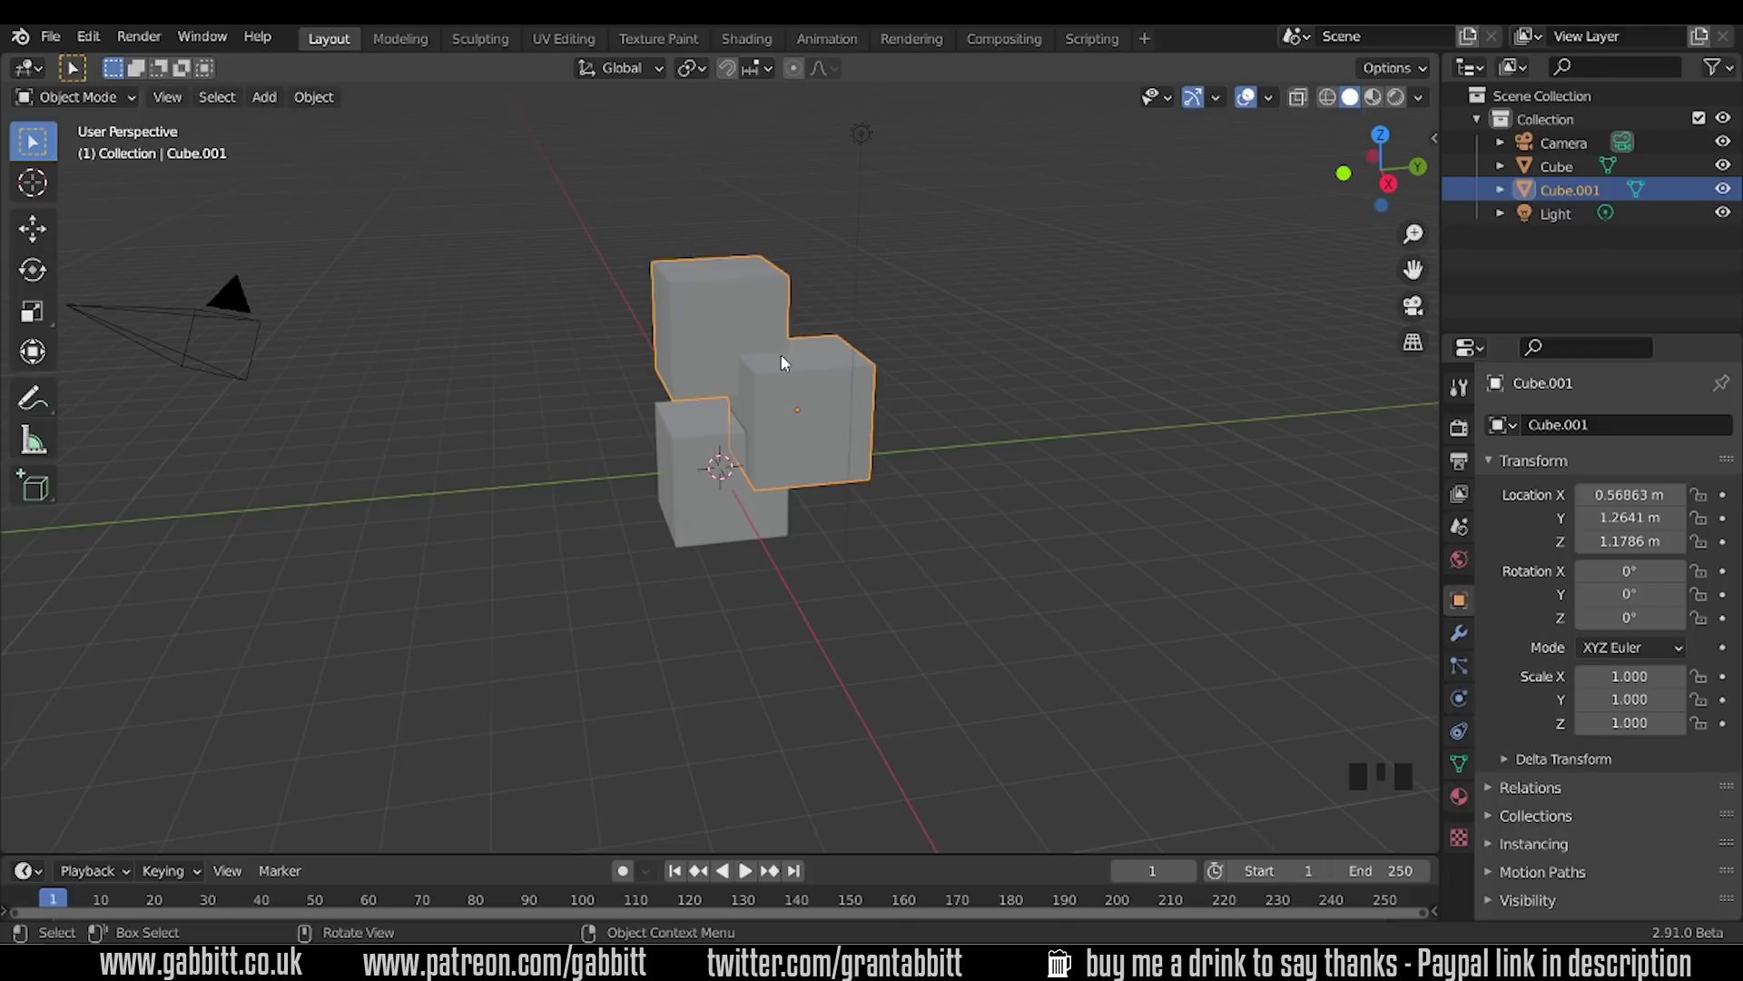
pyautogui.press('g')
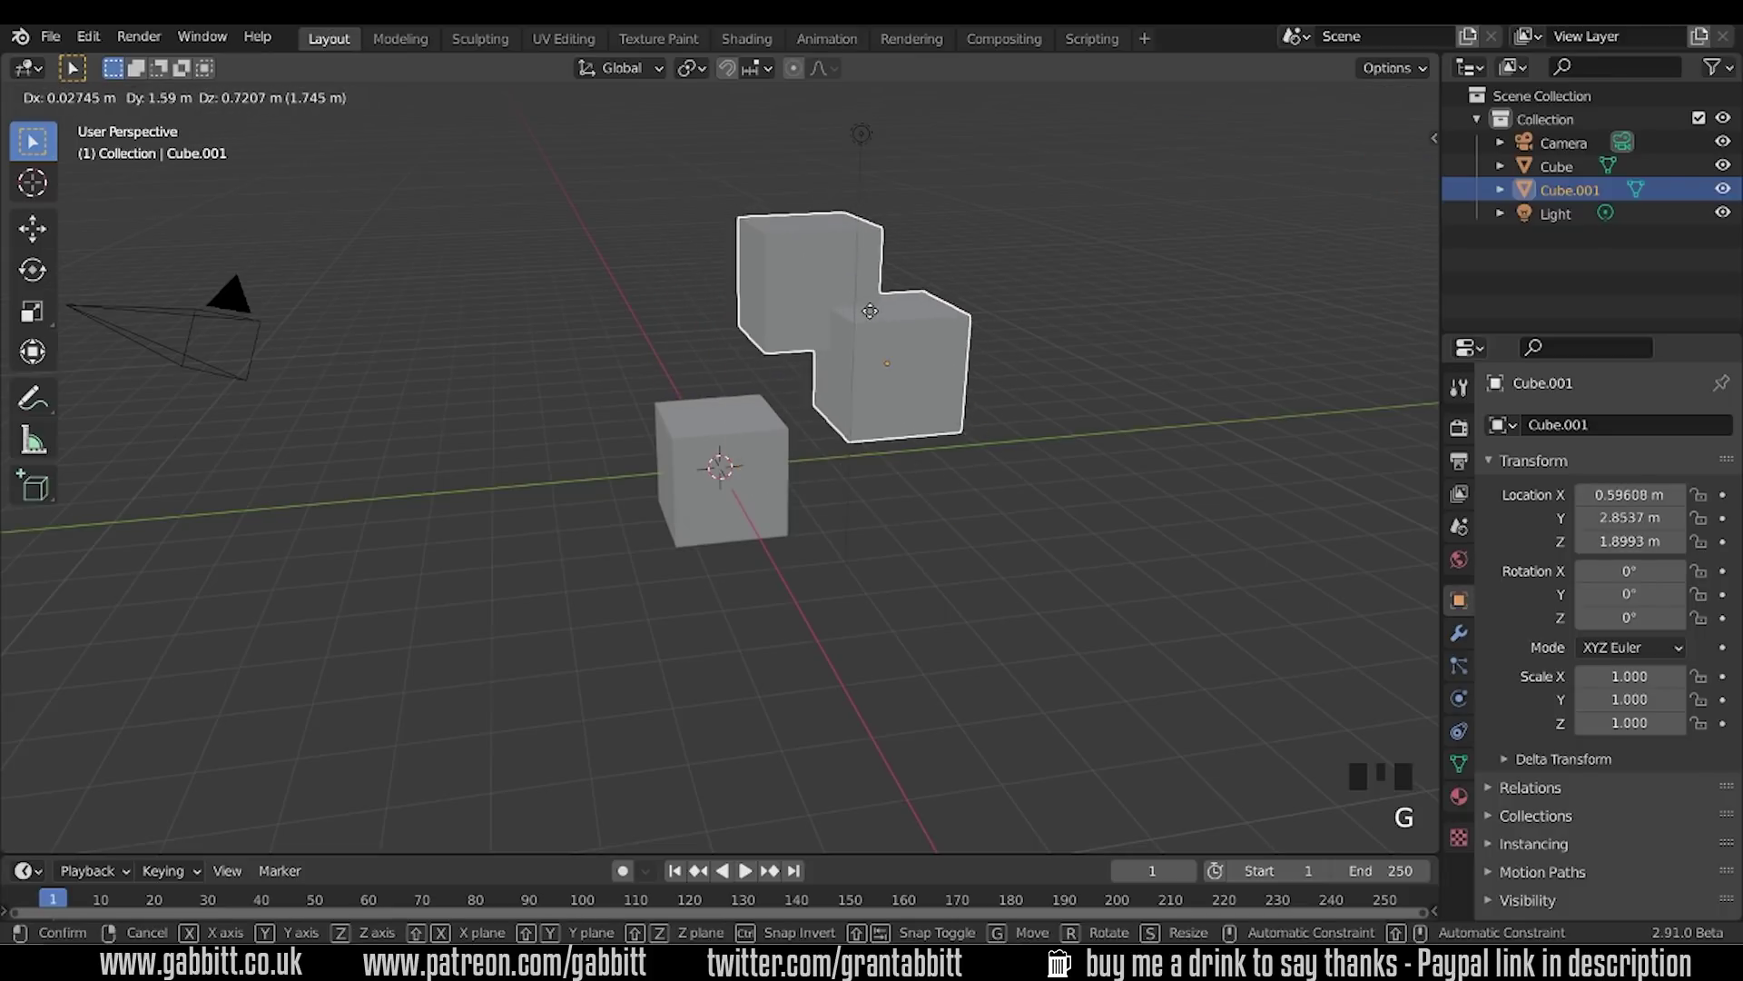
pyautogui.click(870, 311)
pyautogui.moveTo(778, 388); pyautogui.dragTo(804, 383, button='middle')
pyautogui.click(718, 454)
pyautogui.press('g')
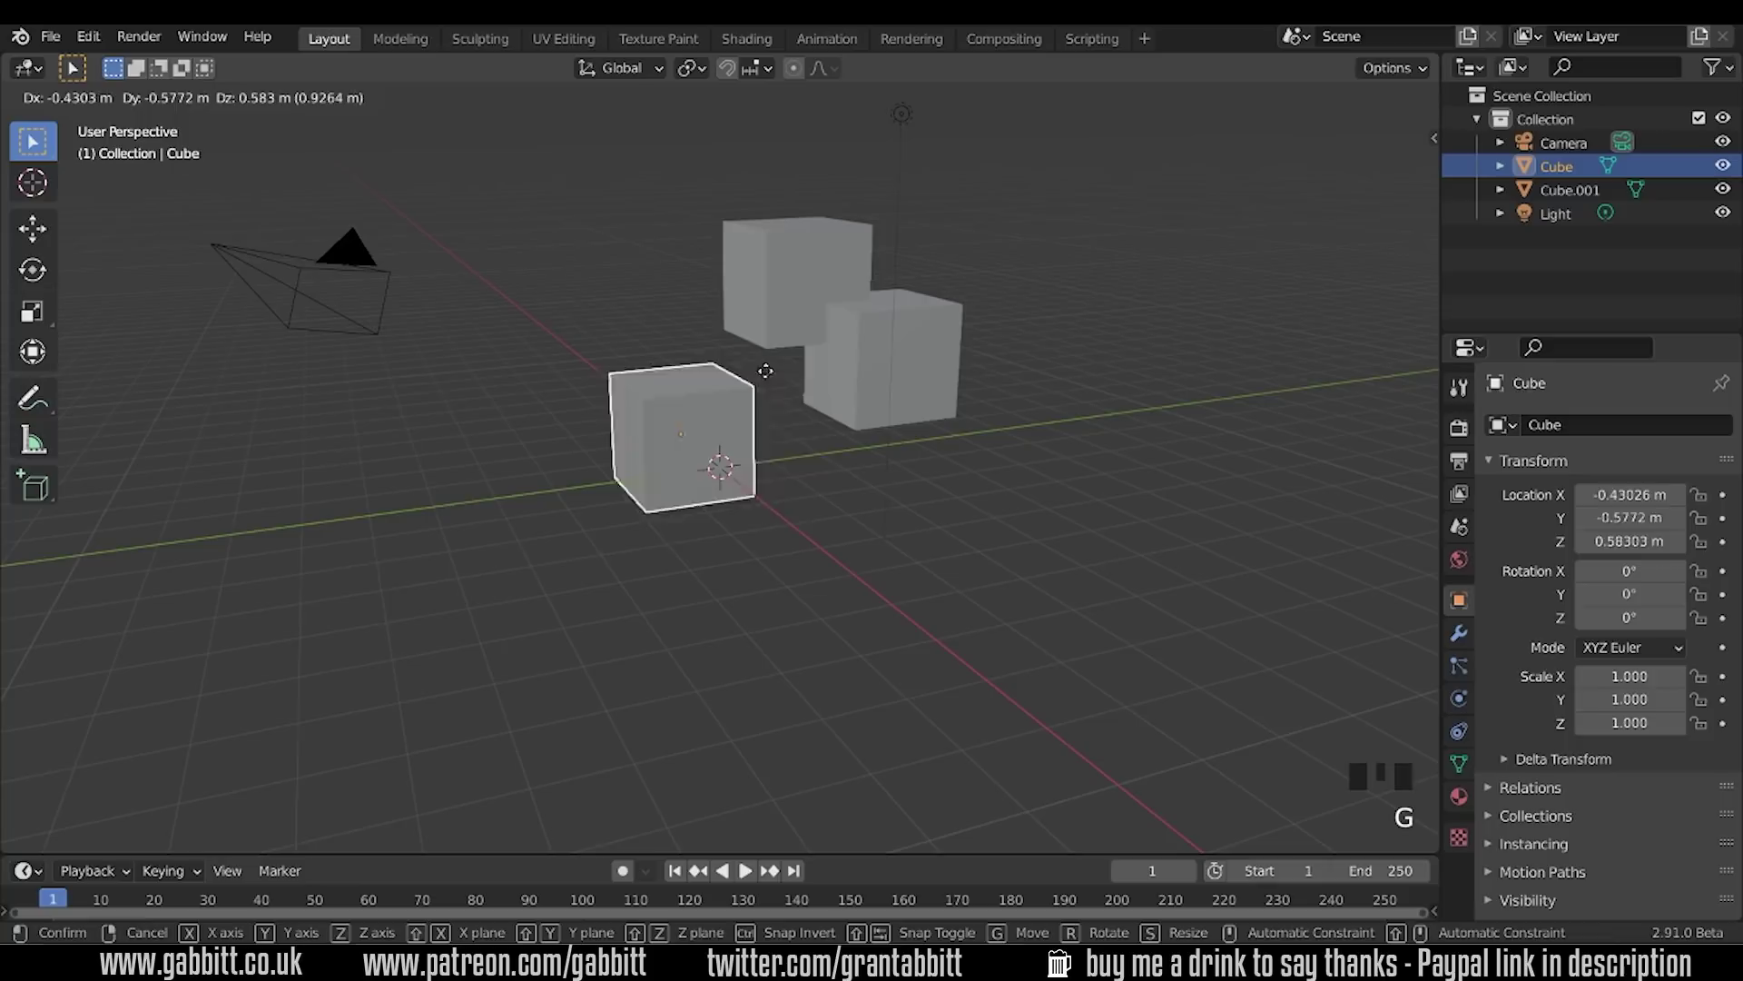
pyautogui.click(775, 394)
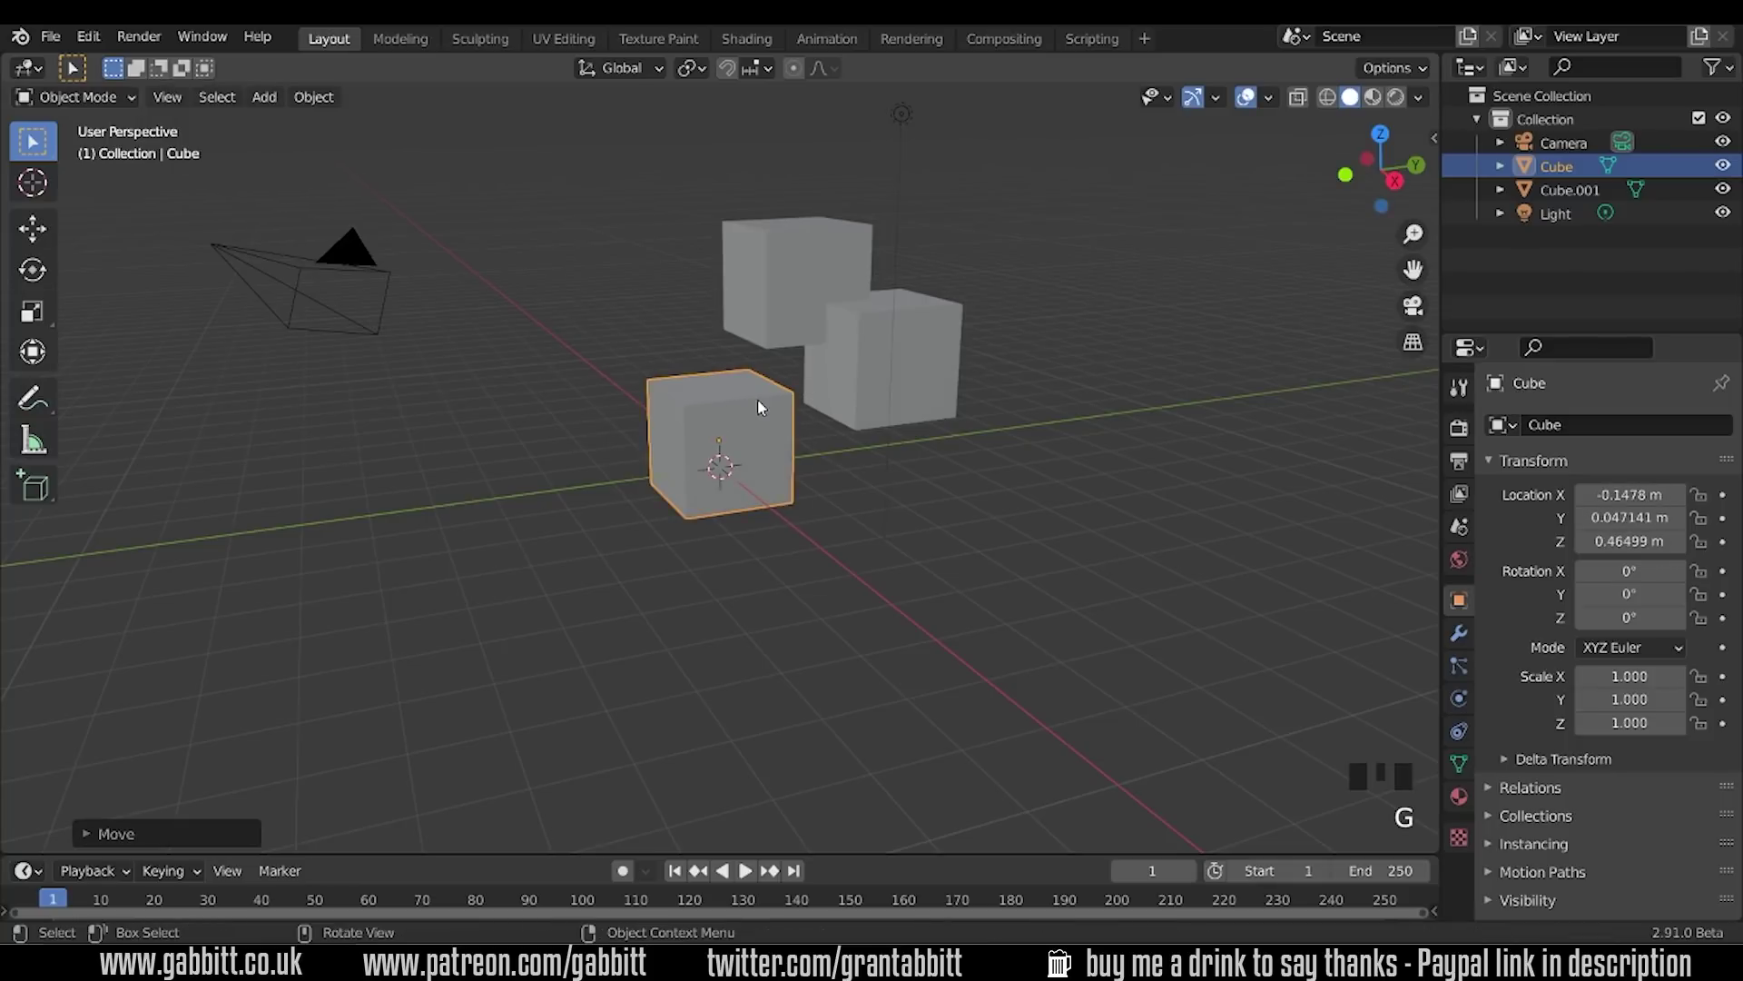
pyautogui.click(823, 336)
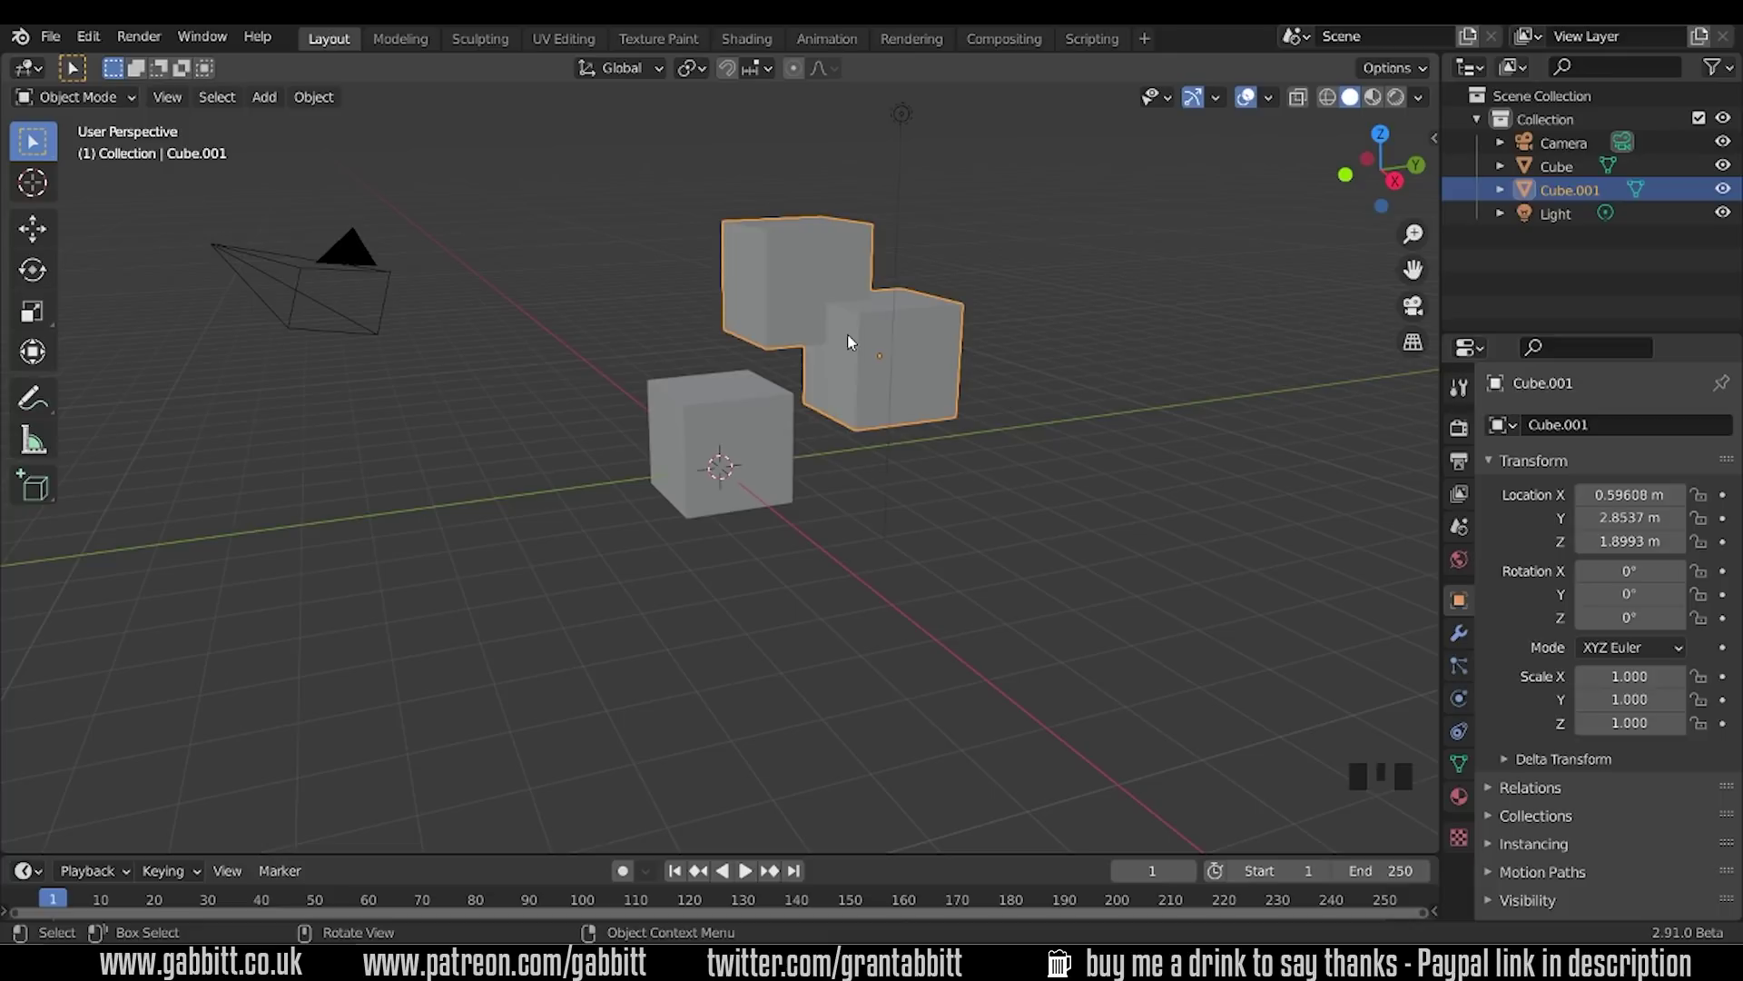
# Step: Move the lower cube, Cube, closer to the upper pair
pyautogui.moveTo(849, 341); pyautogui.dragTo(749, 412, button='middle')
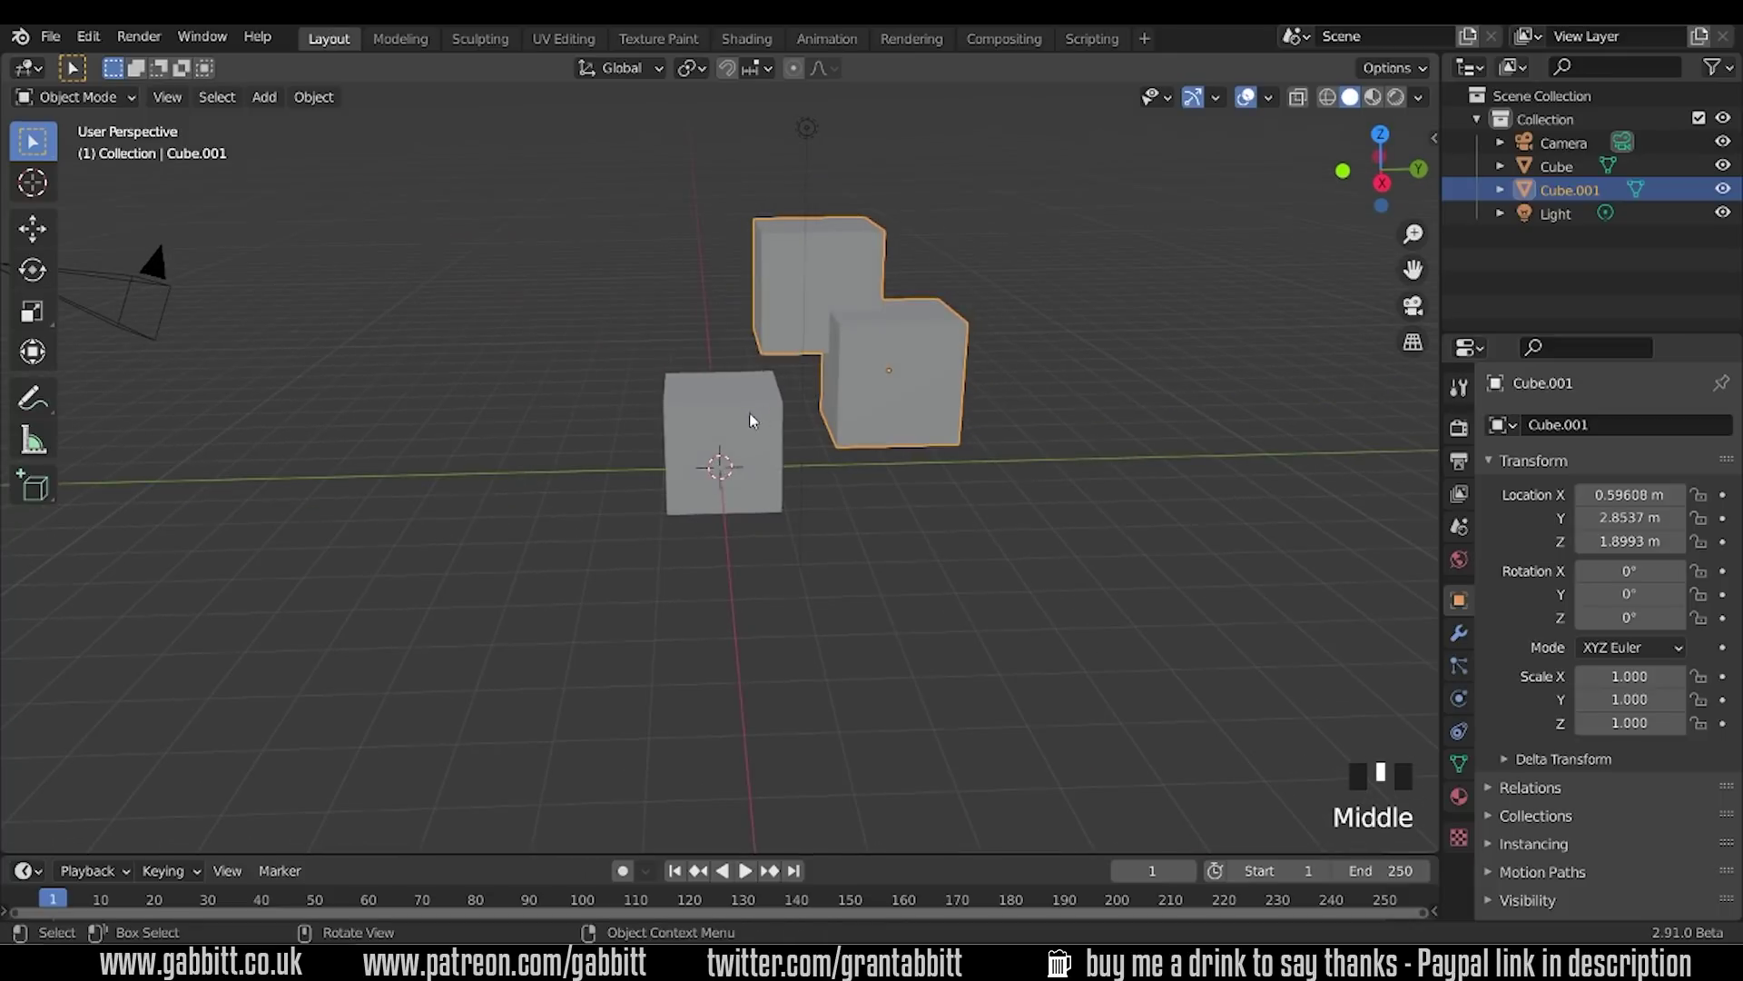
pyautogui.click(759, 442)
pyautogui.press('g')
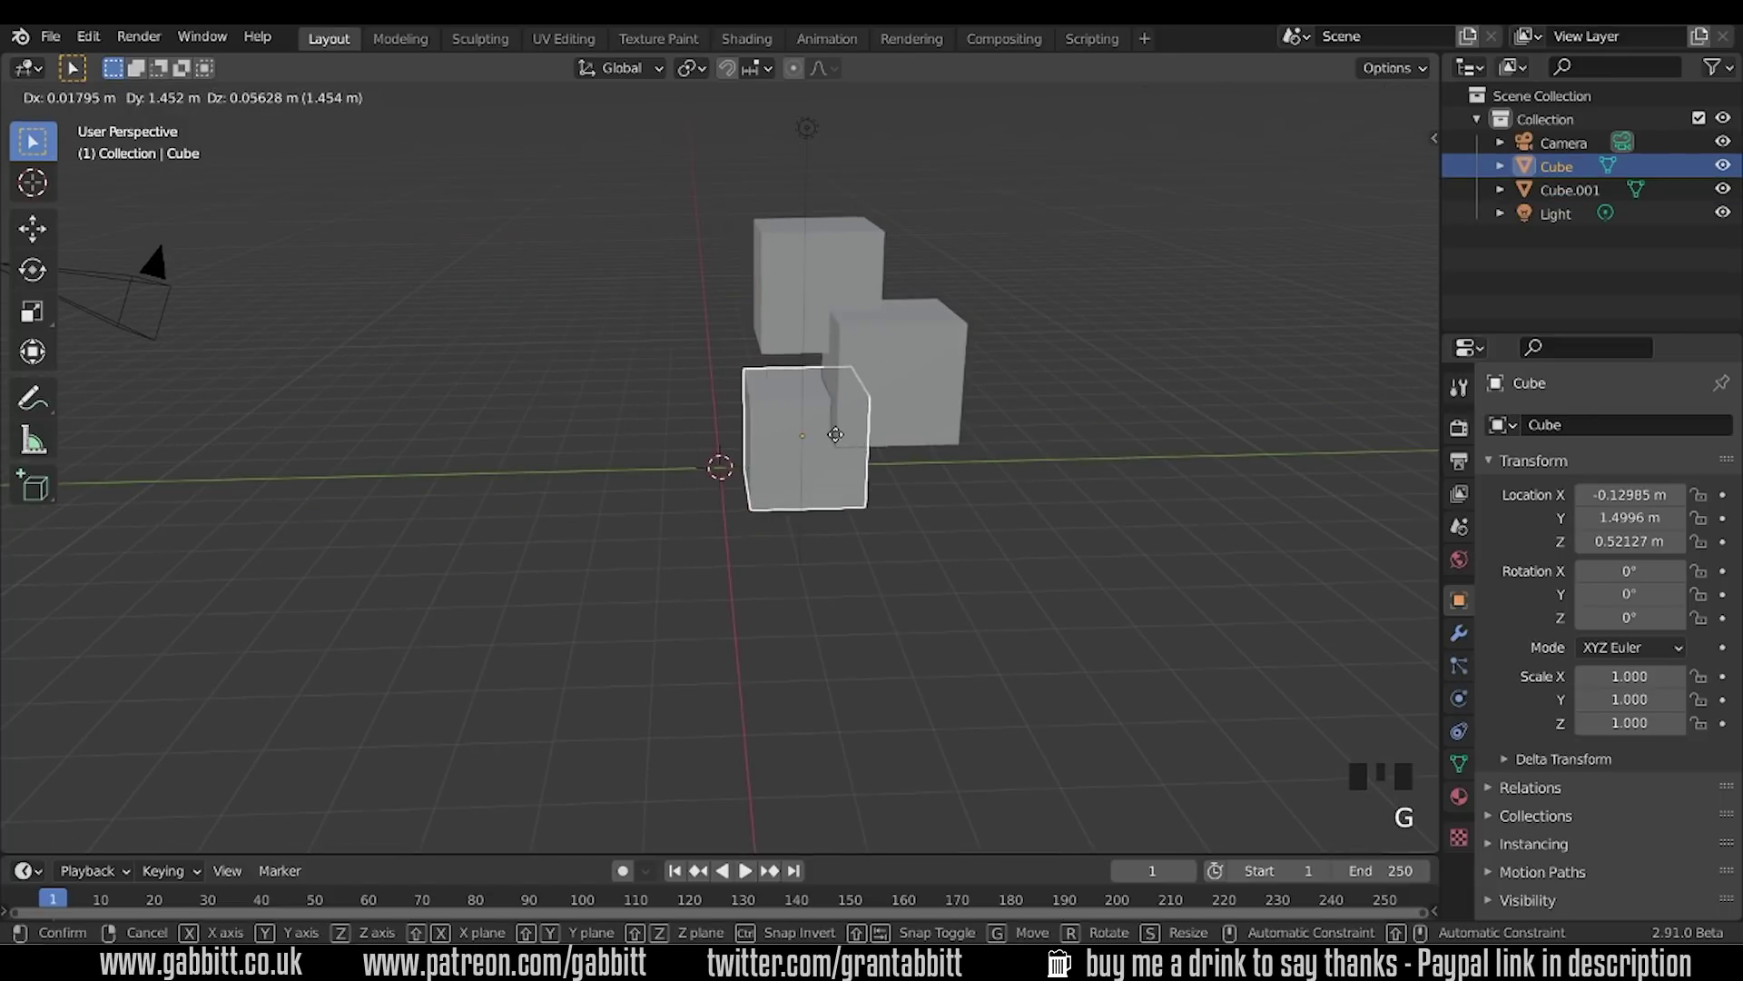
pyautogui.click(839, 432)
pyautogui.moveTo(838, 432)
pyautogui.mouseDown(button='middle')
pyautogui.moveTo(776, 417)
pyautogui.moveTo(848, 407)
pyautogui.mouseUp(button='middle')
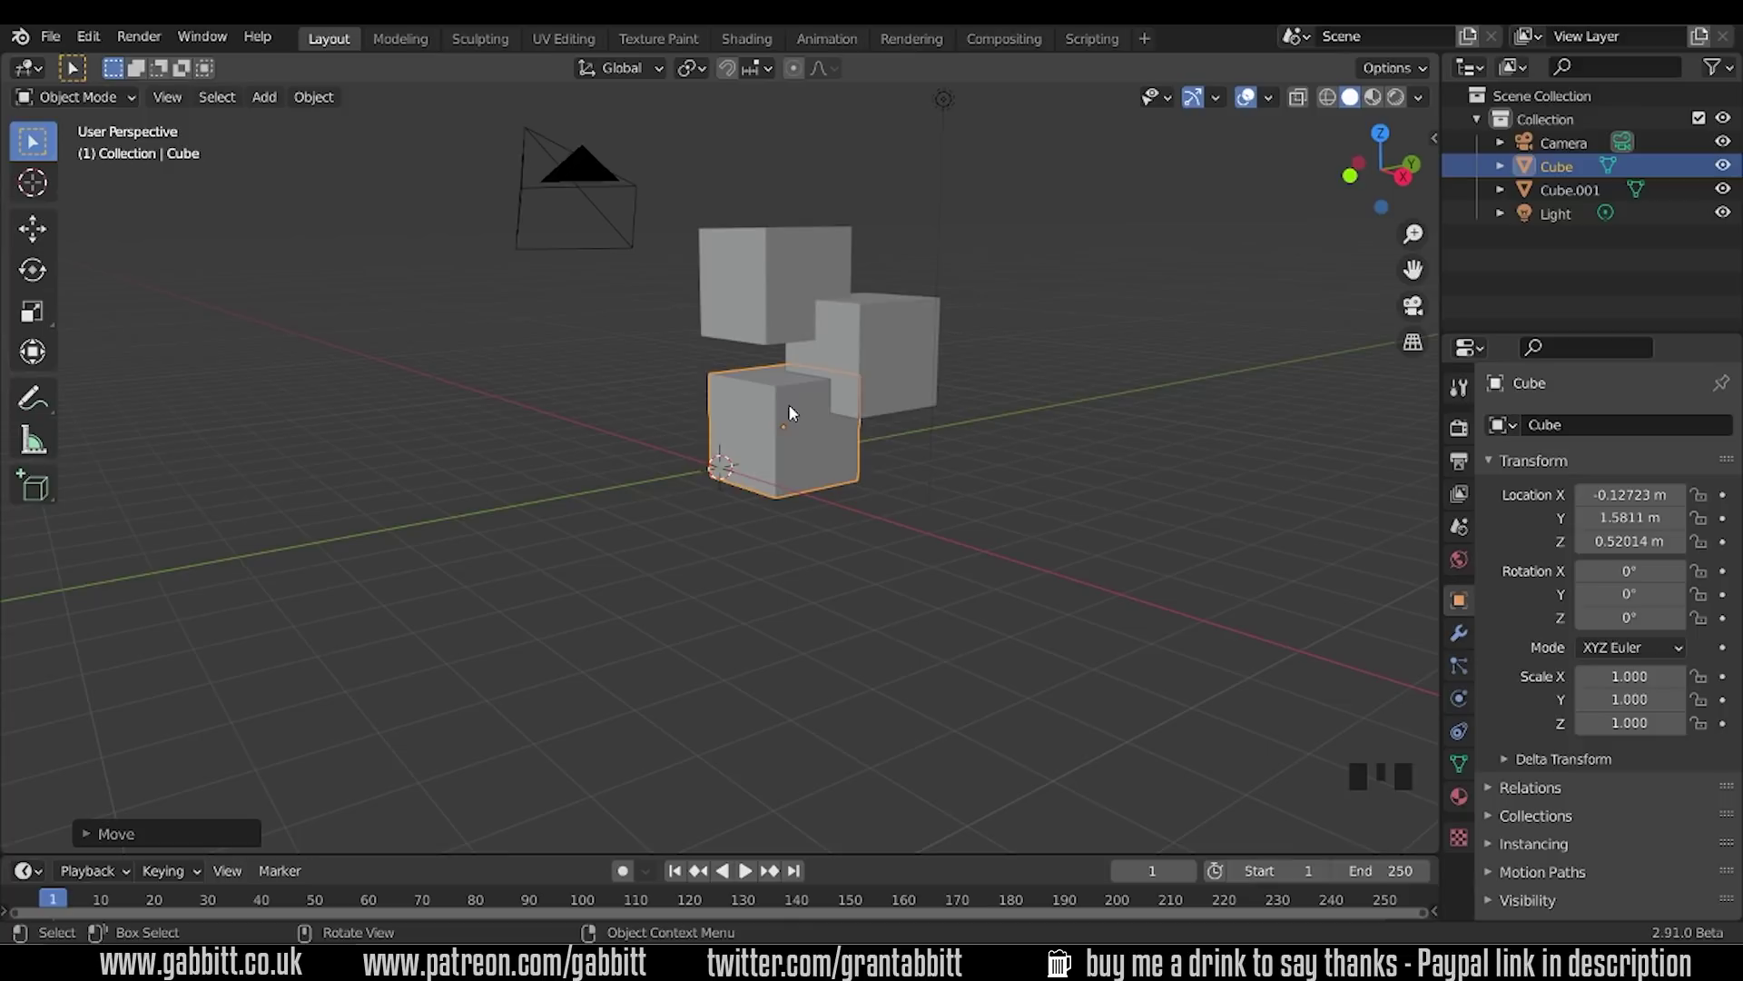
# Step: Duplicate Cube to the left as Cube.002, then select Cube.001, Cube.002 and Cube, with Cube active
pyautogui.hotkey('shift', 'd')
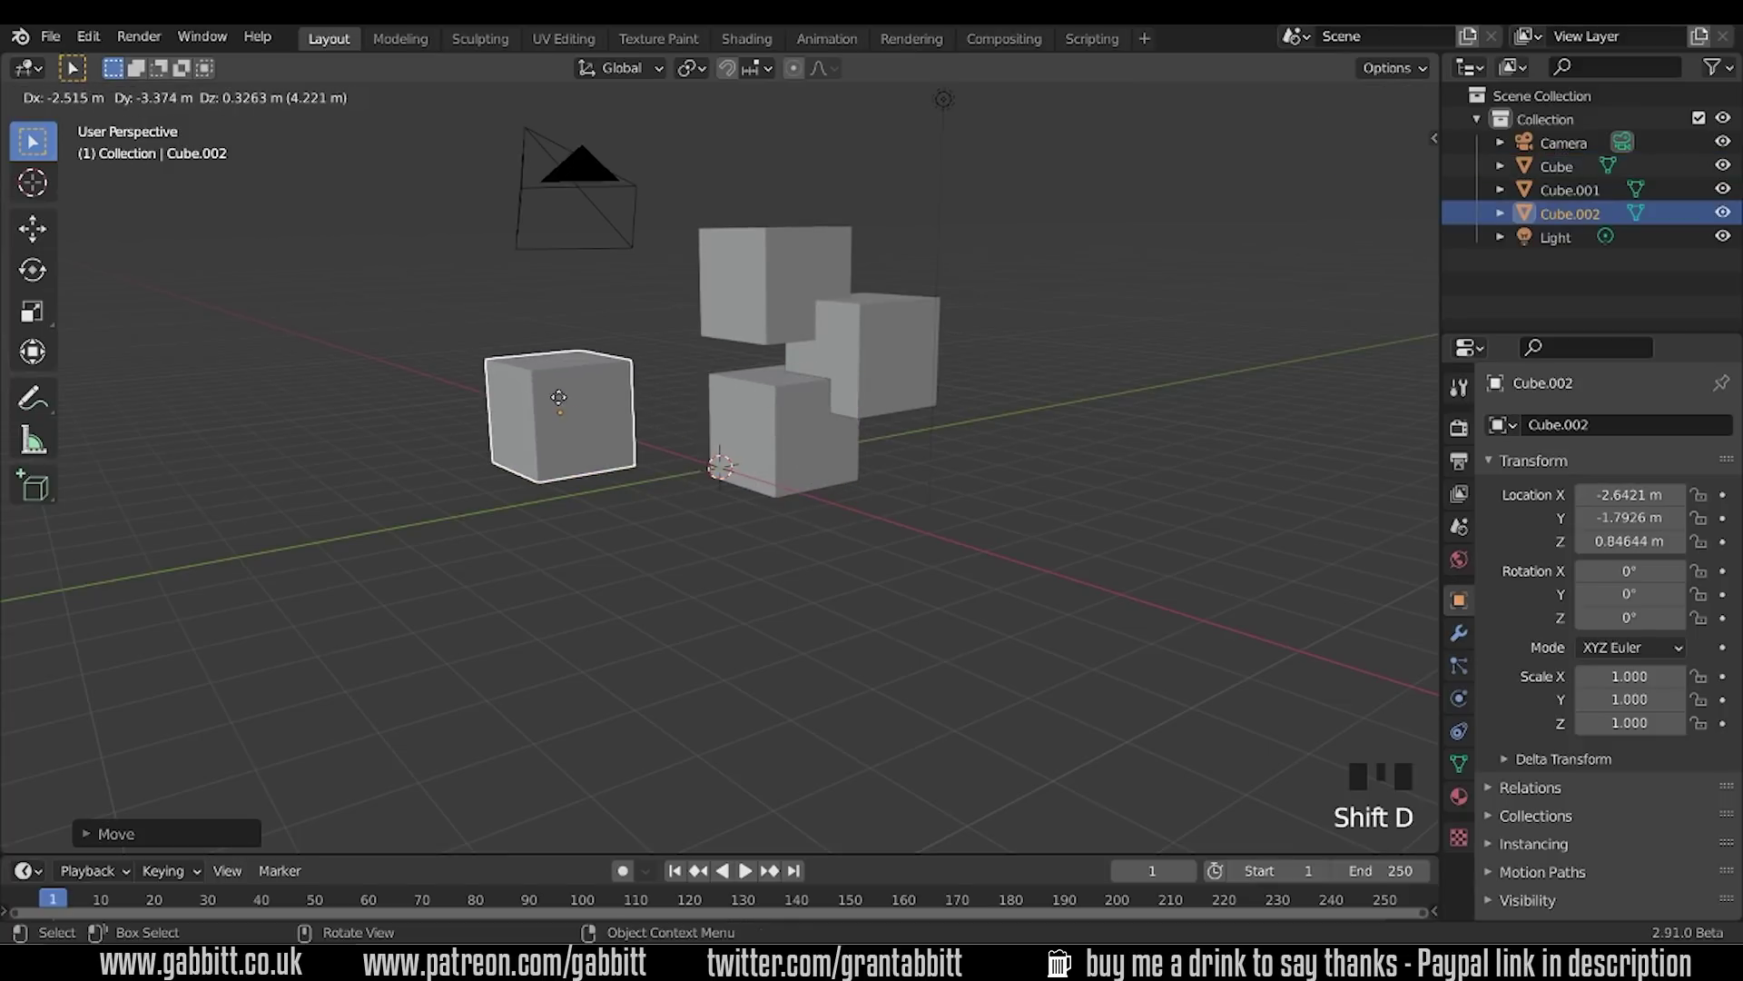
pyautogui.click(559, 395)
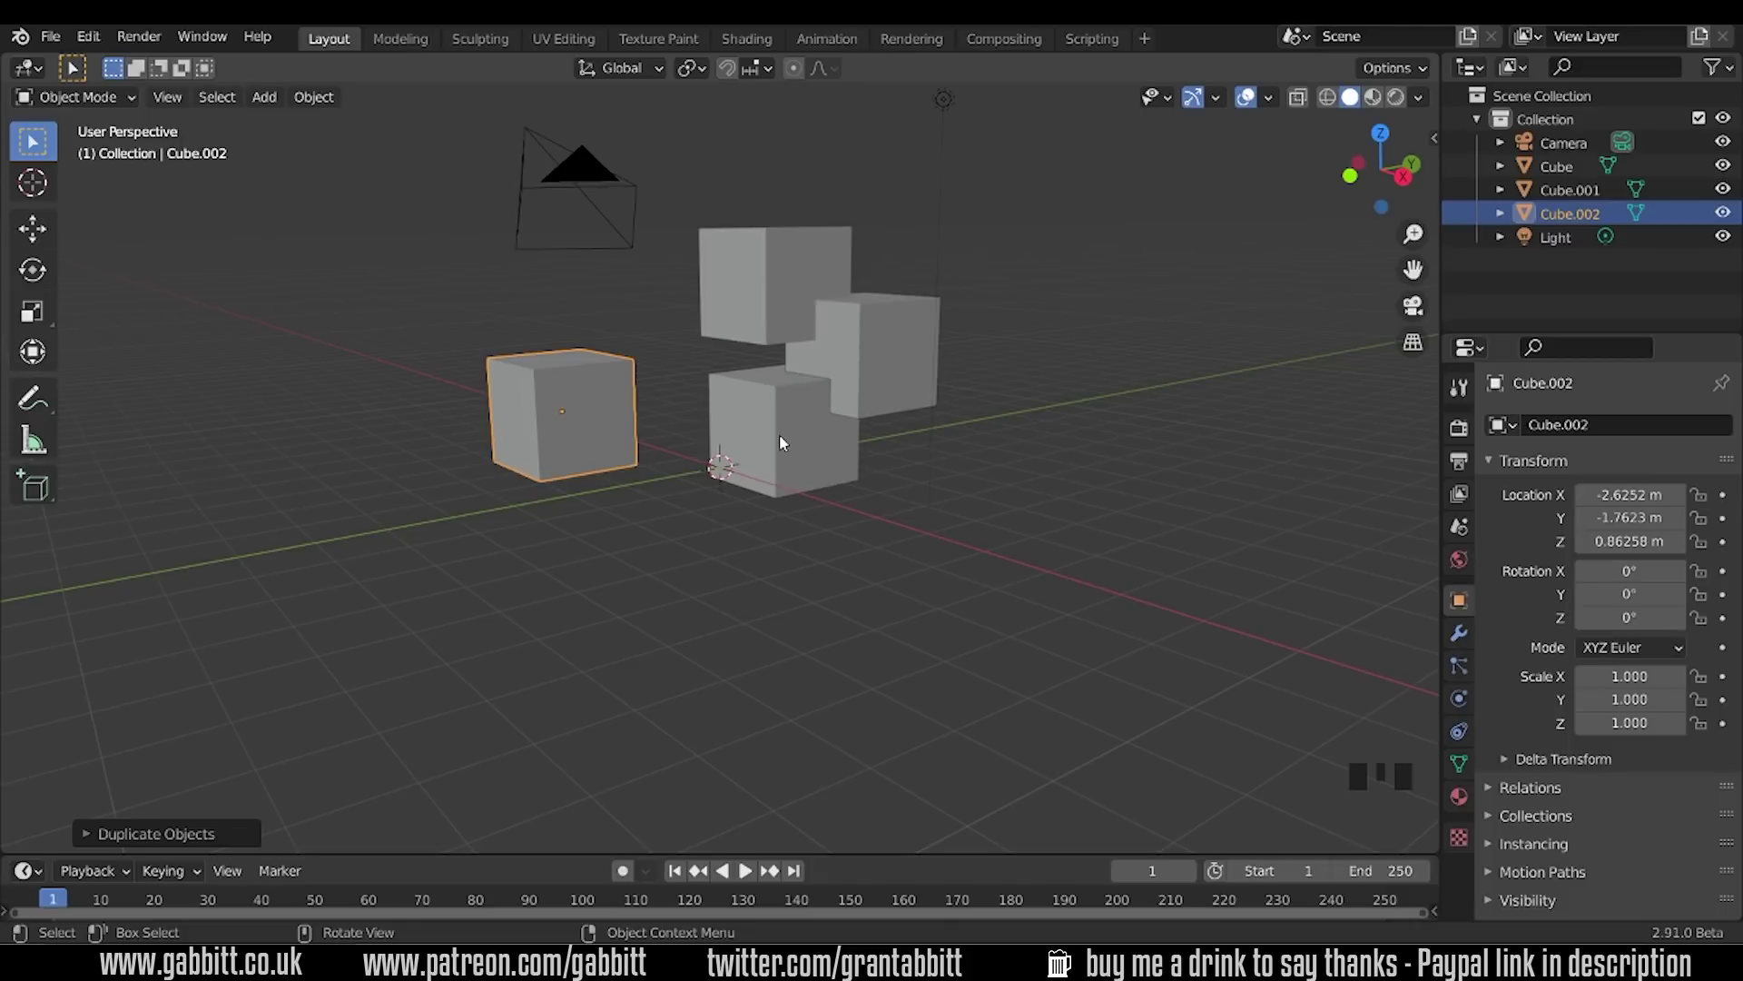
pyautogui.click(763, 329)
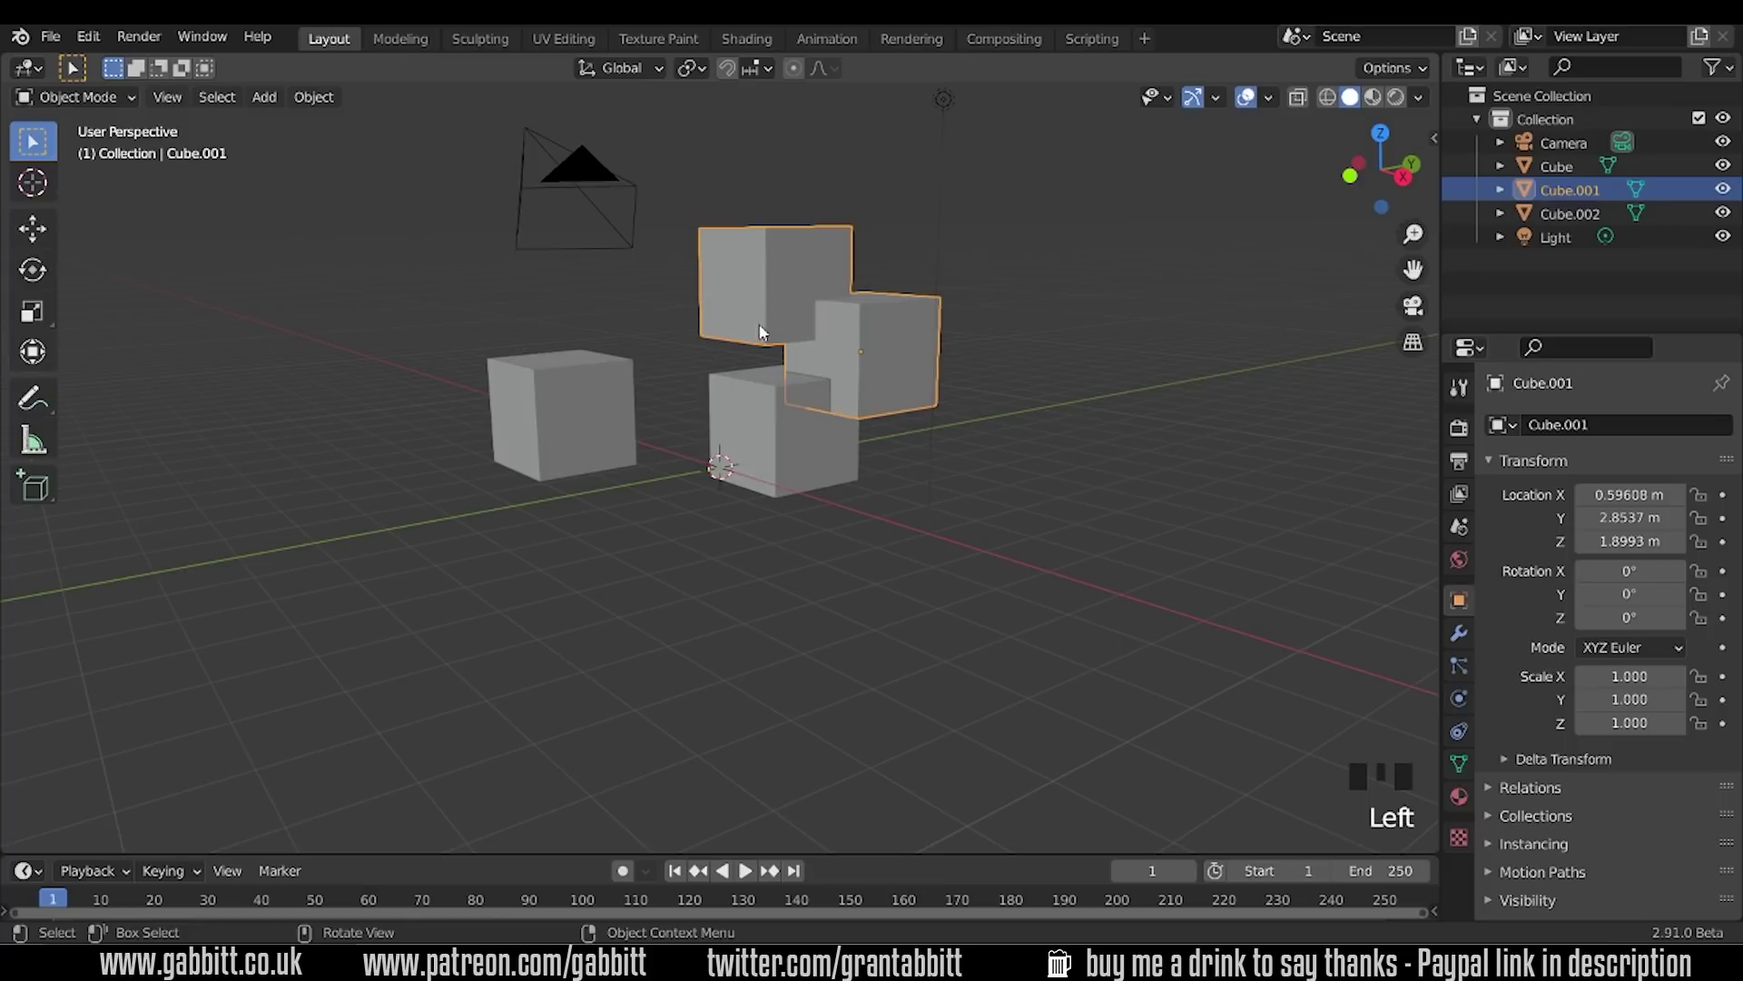
pyautogui.keyDown('shift'); pyautogui.click(588, 387); pyautogui.keyUp('shift')
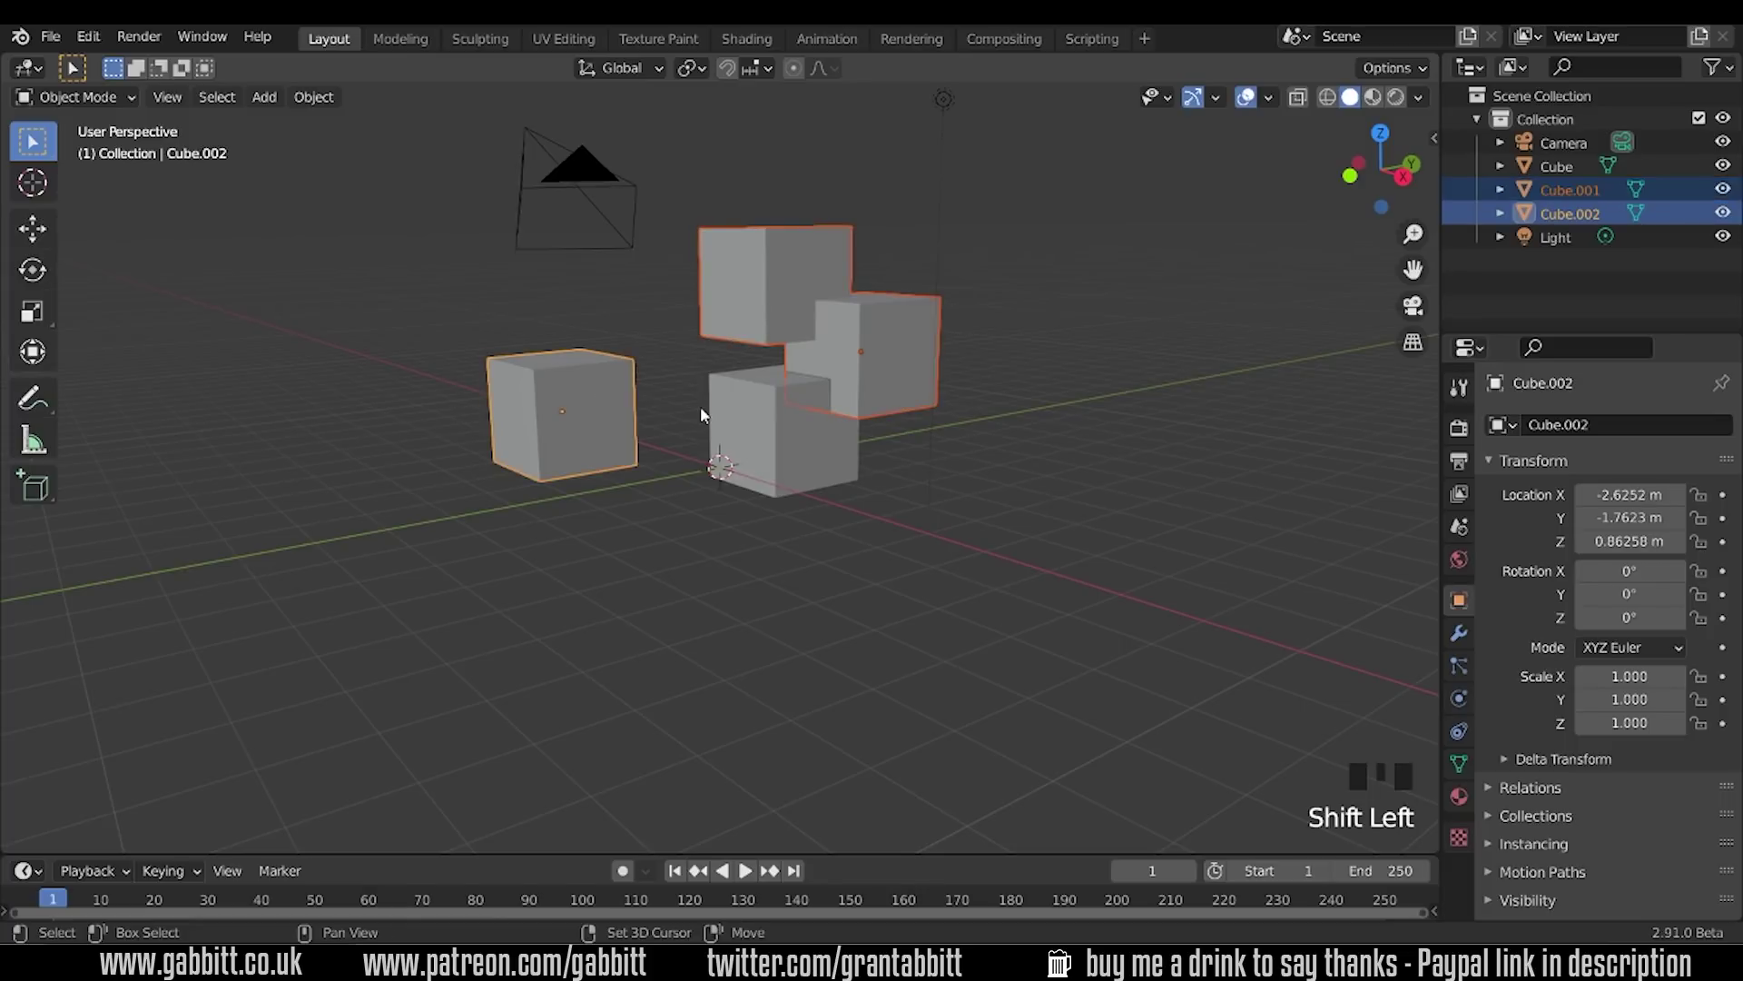
pyautogui.keyDown('shift'); pyautogui.click(727, 410); pyautogui.keyUp('shift')
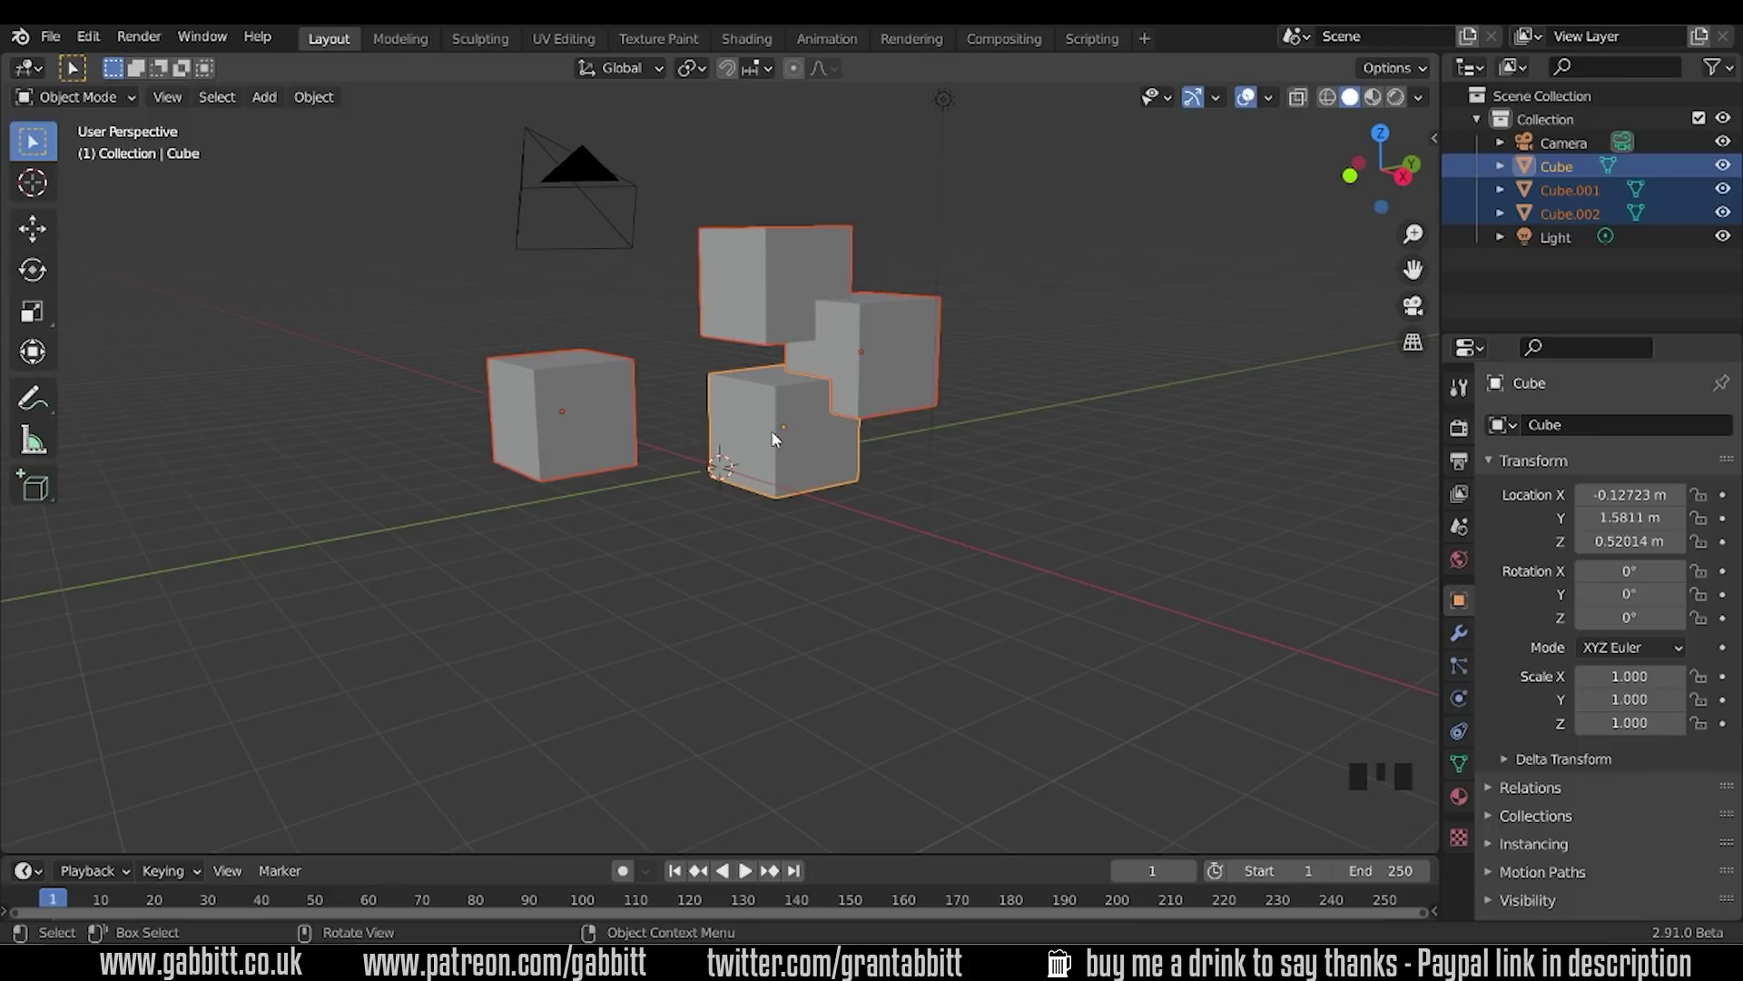
# Step: Join Cube.001 and Cube.002 into Cube and move it to about X -0.370, Y 0.897, Z -0.301 m
pyautogui.click(319, 98)
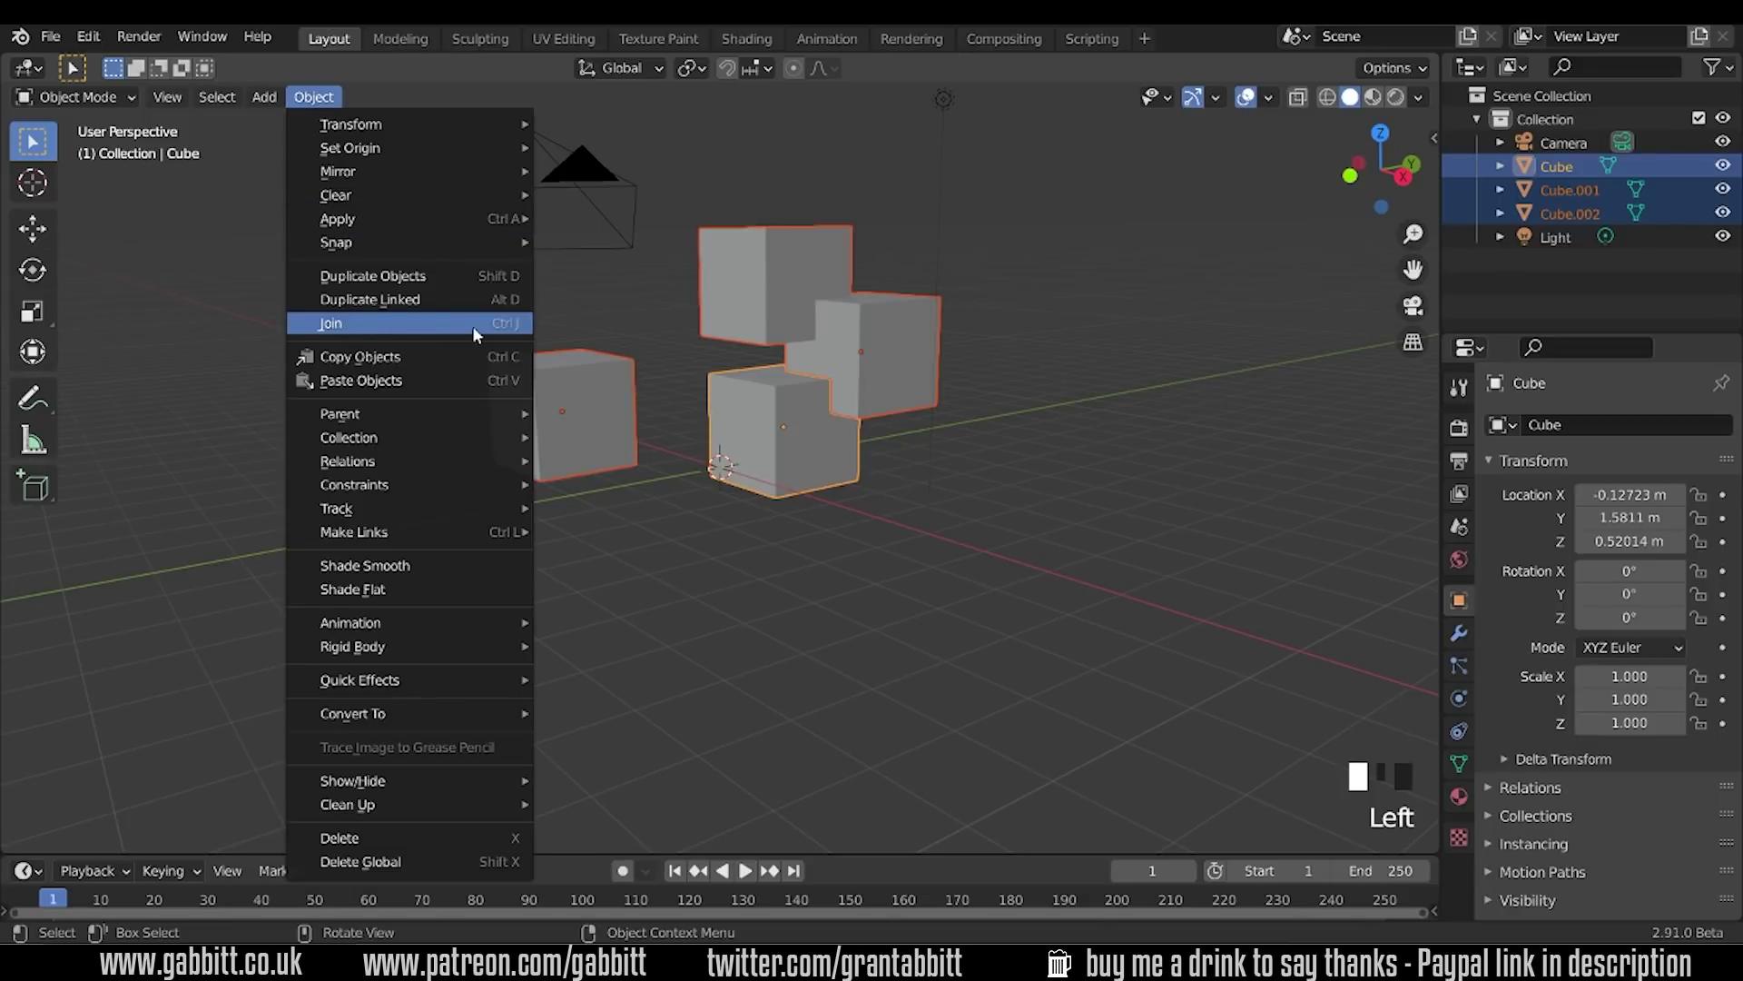
pyautogui.hotkey('ctrl', 'j')
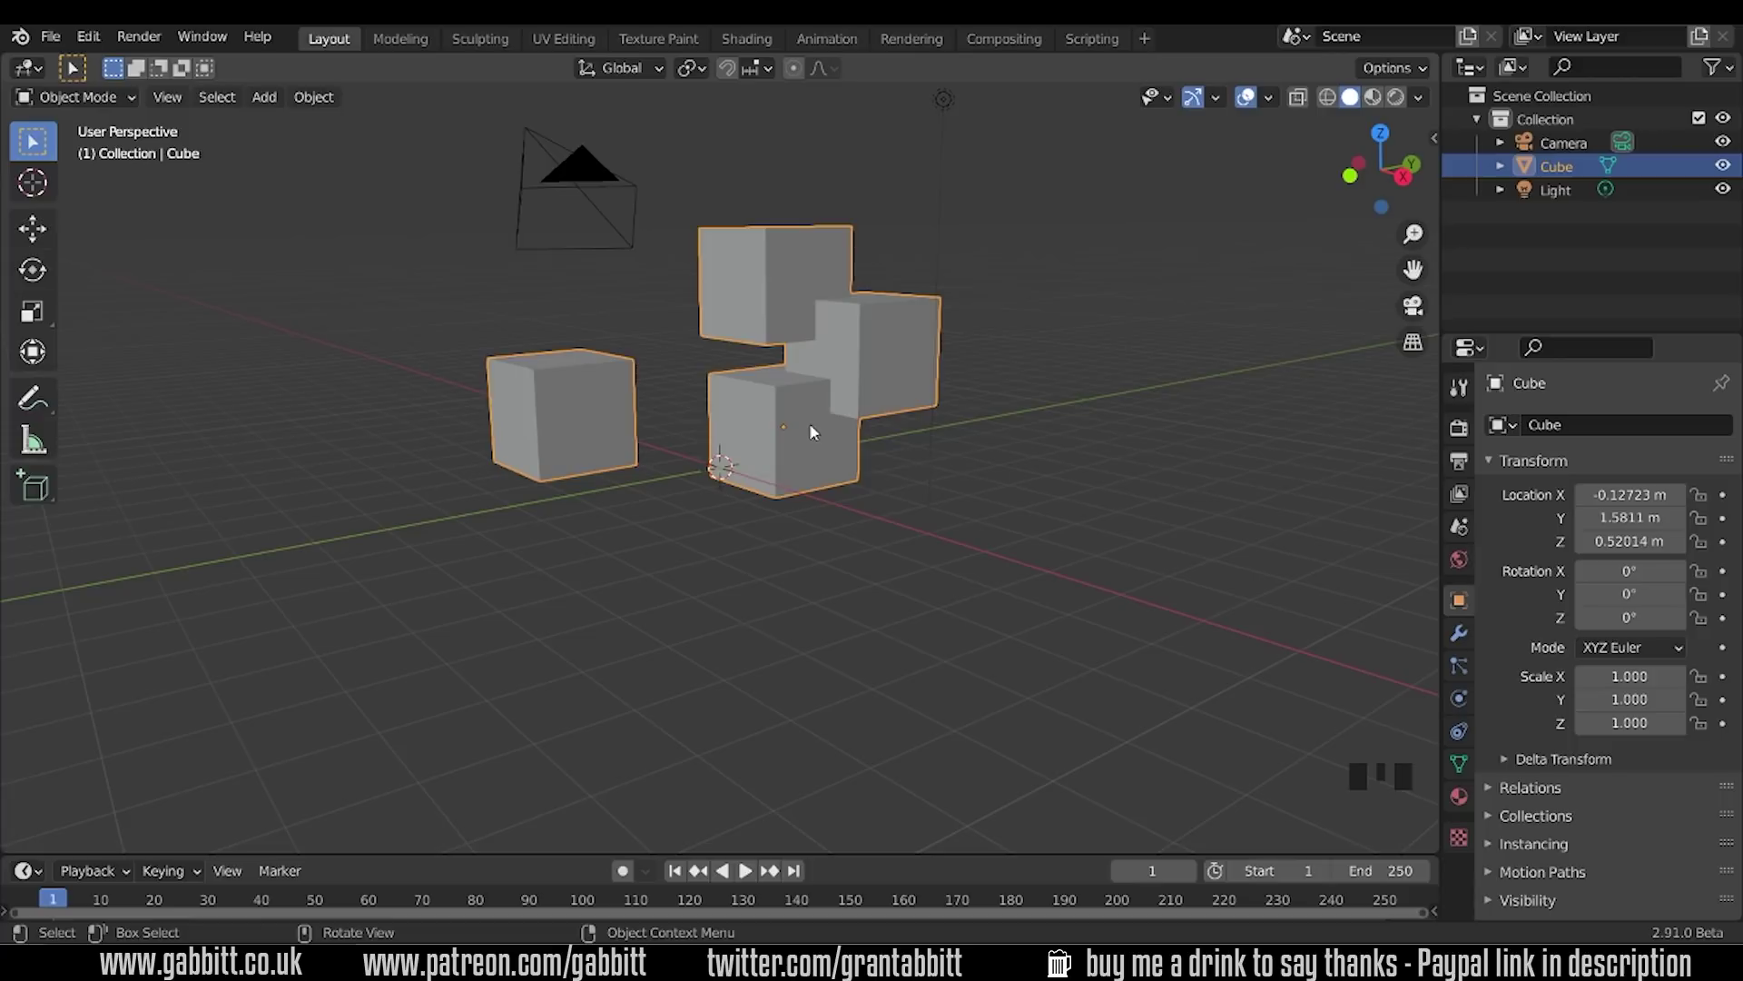
pyautogui.press('g')
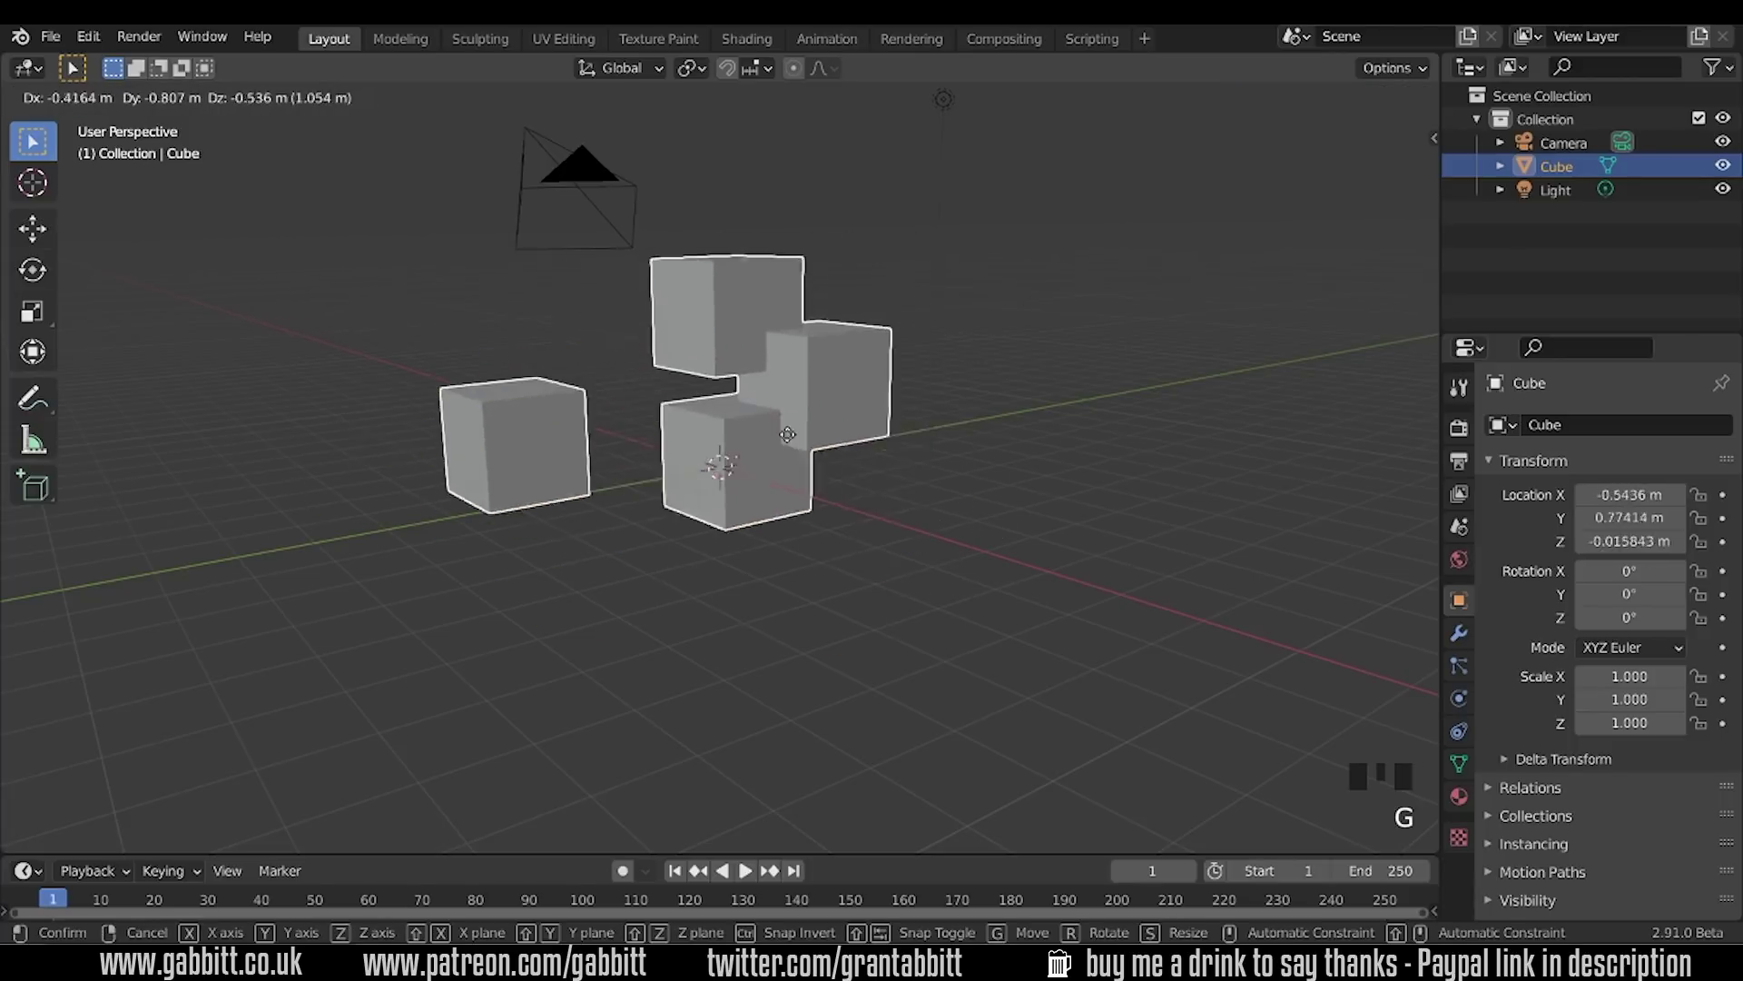
pyautogui.click(763, 467)
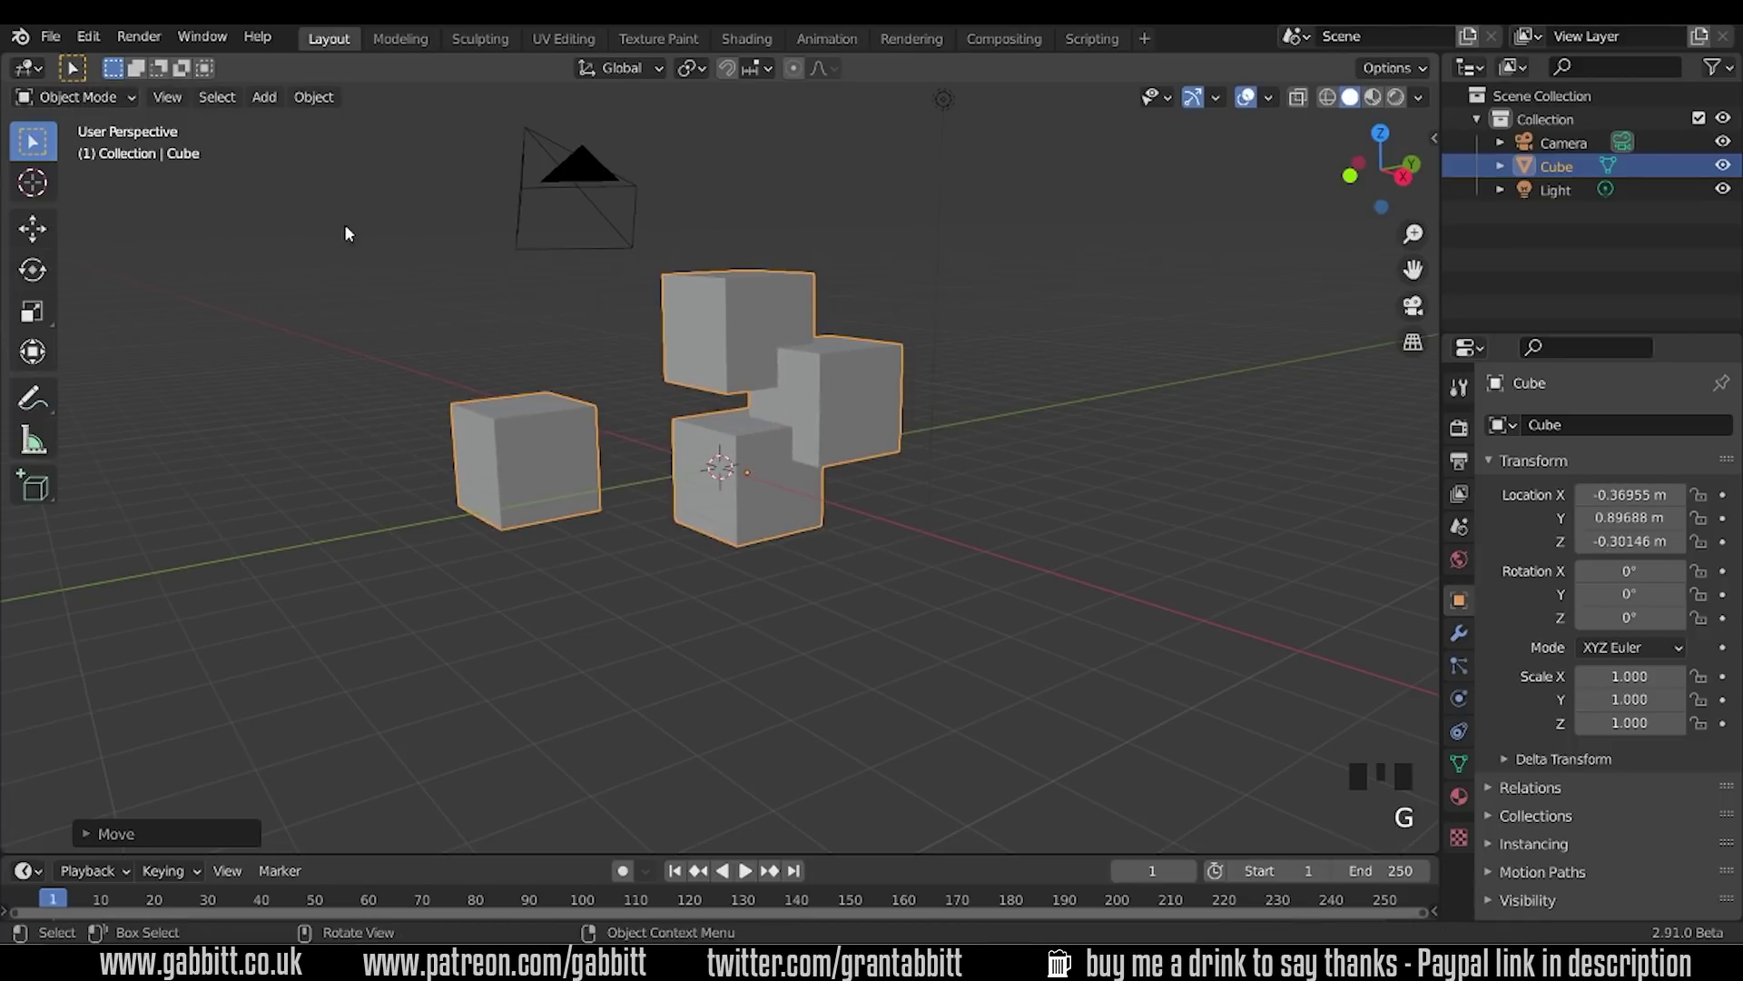
# Step: In Cube's Edit Mode, use select-linked to leave only the front lower cube's geometry selected
pyautogui.press('Tab')
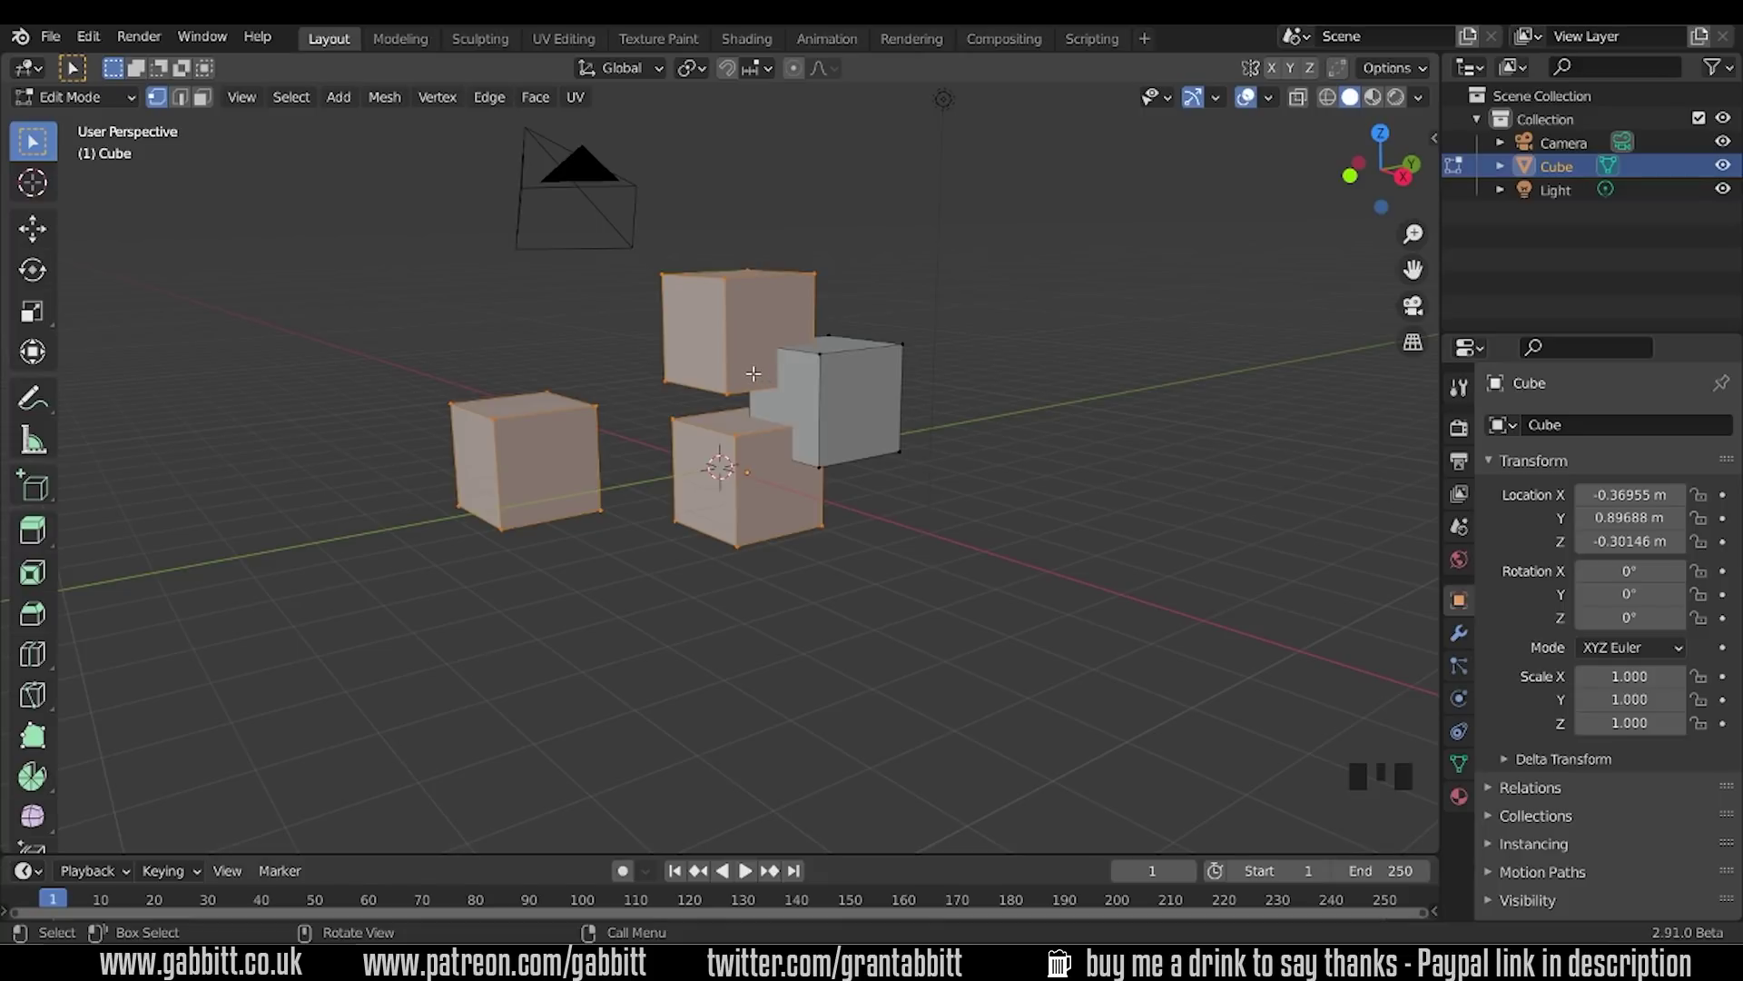
pyautogui.hotkey('alt', 'a')
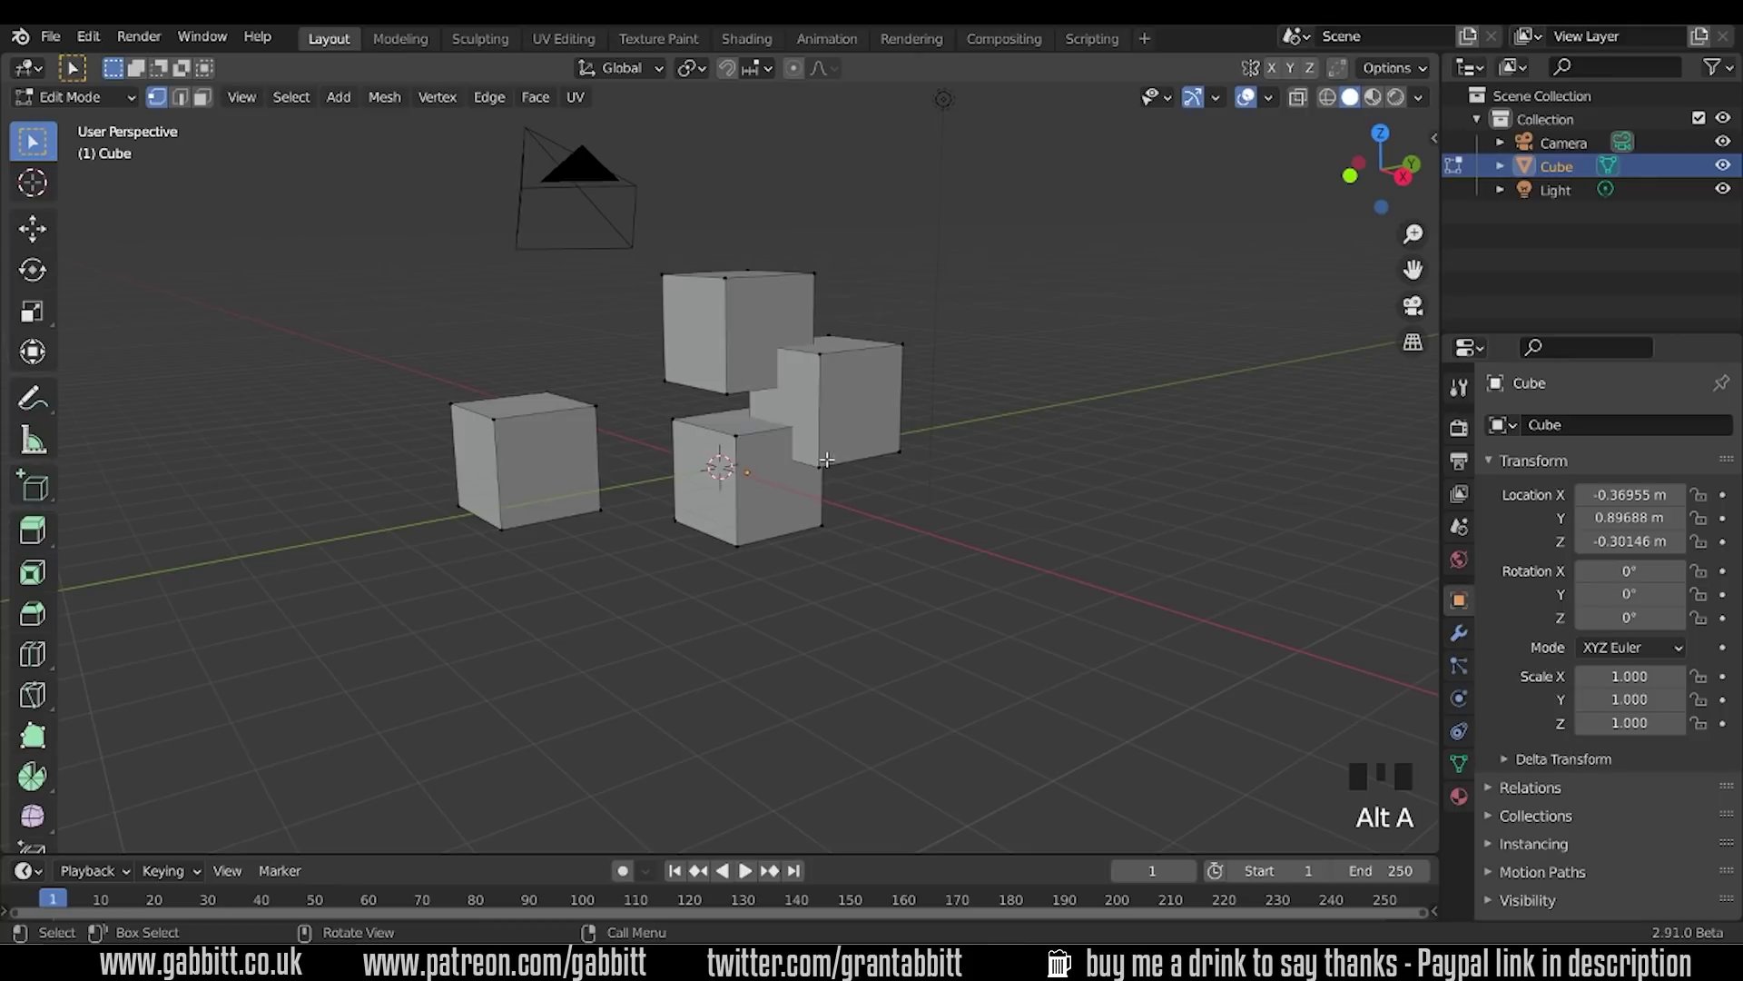
pyautogui.press('l')
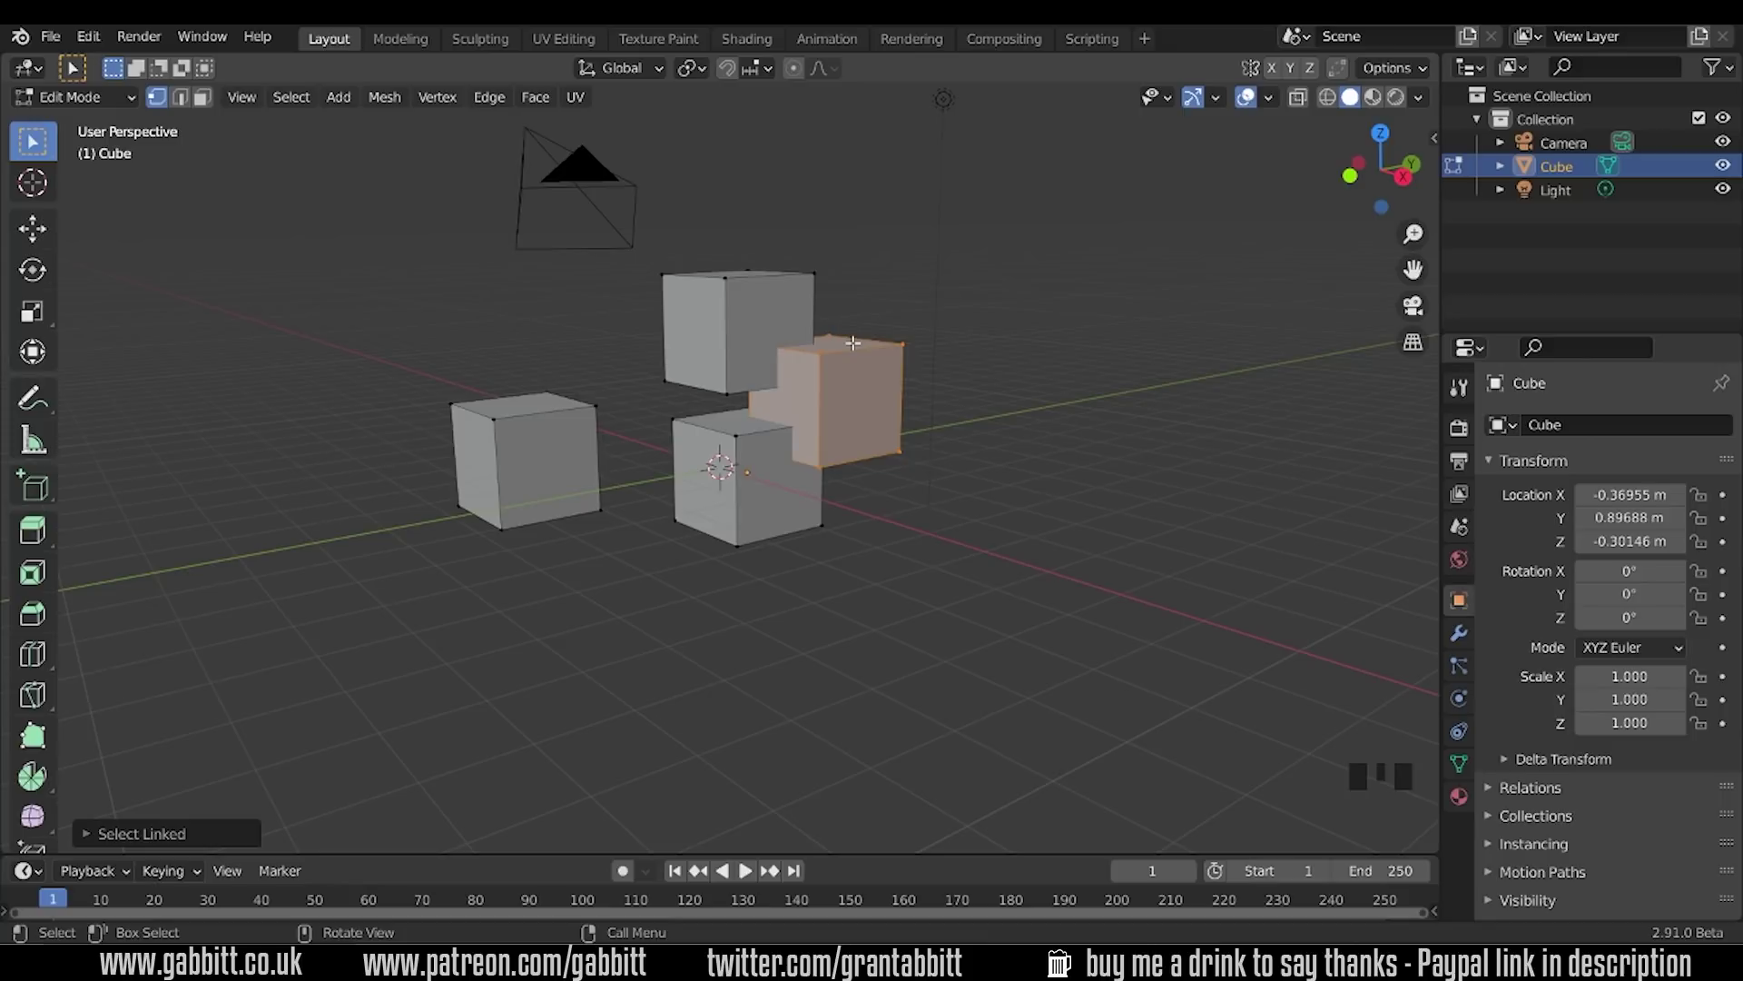
pyautogui.press('l')
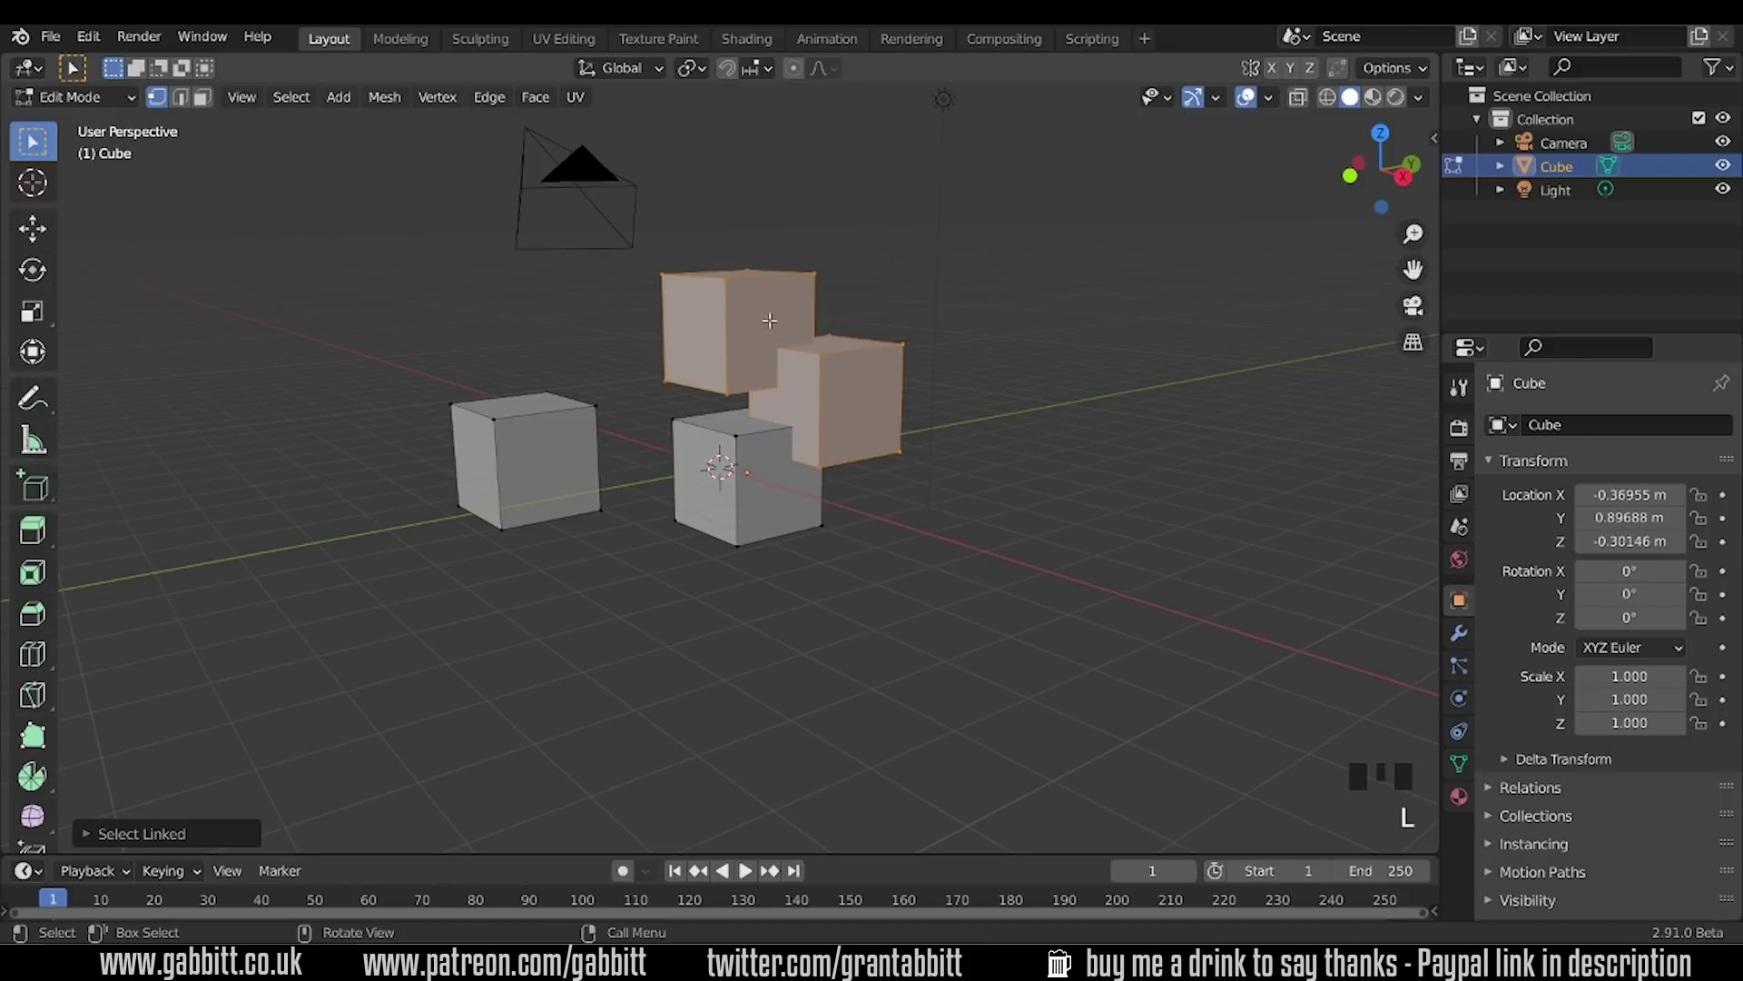
pyautogui.hotkey('alt', 'a')
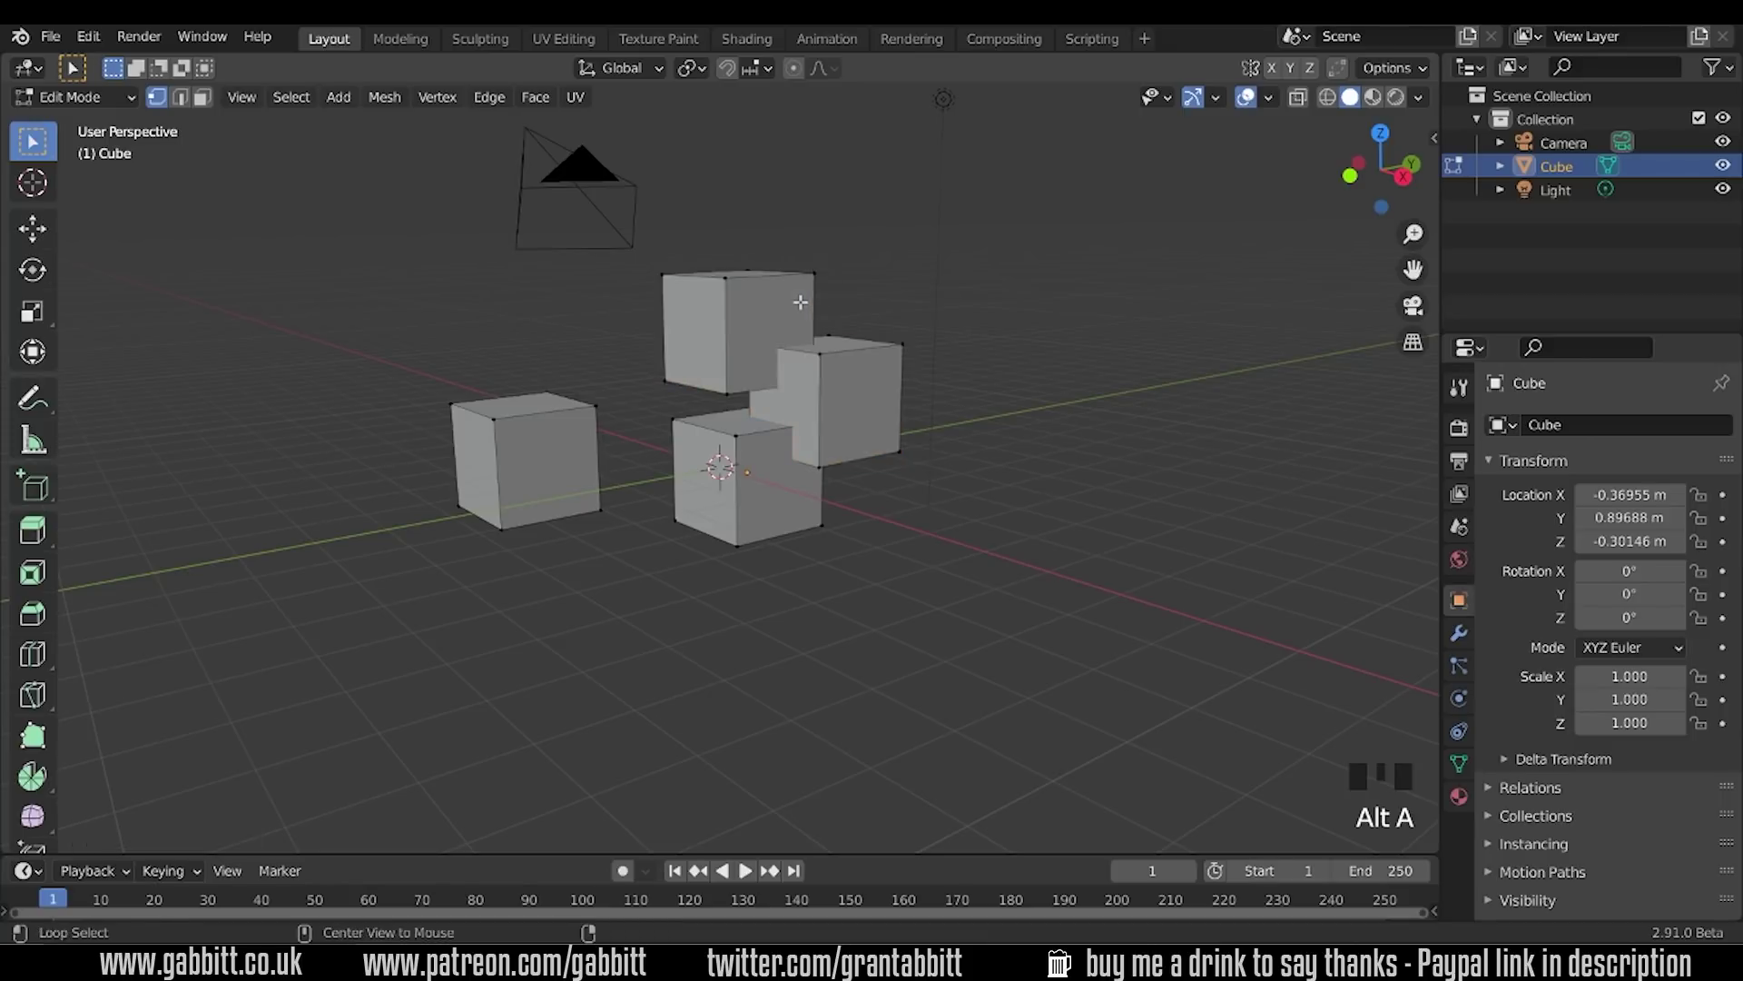
pyautogui.press('l')
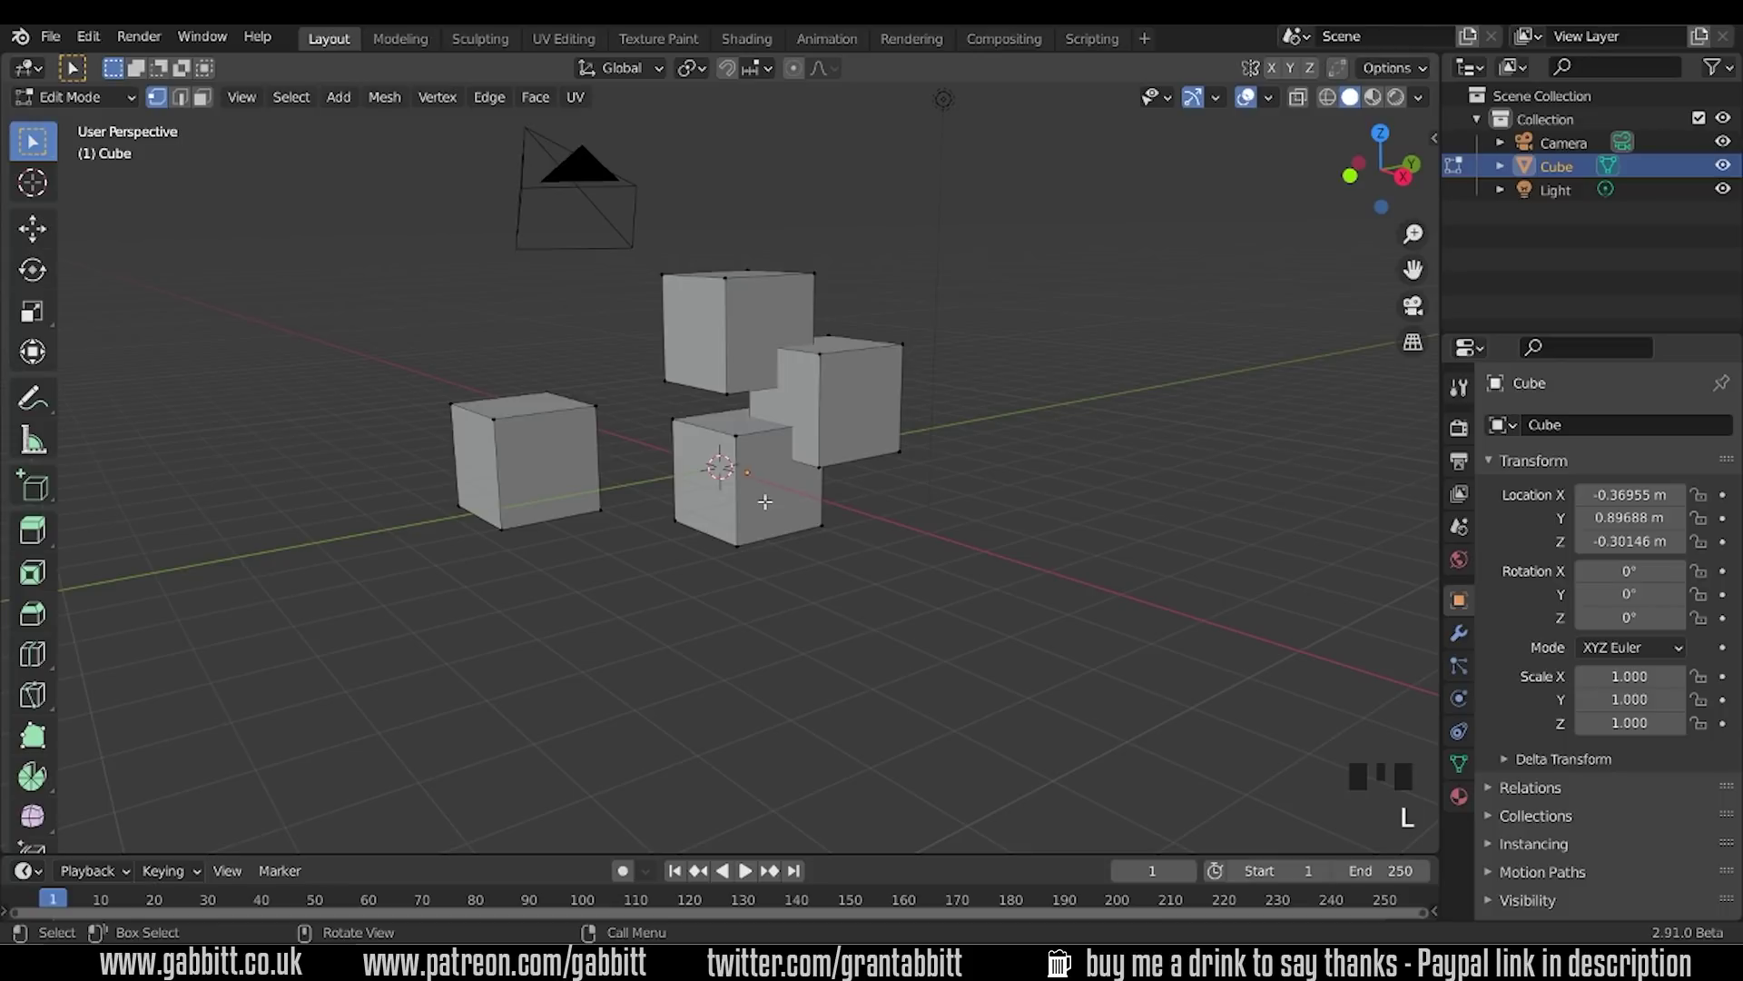
pyautogui.press('l')
pyautogui.press('l')
pyautogui.press('l')
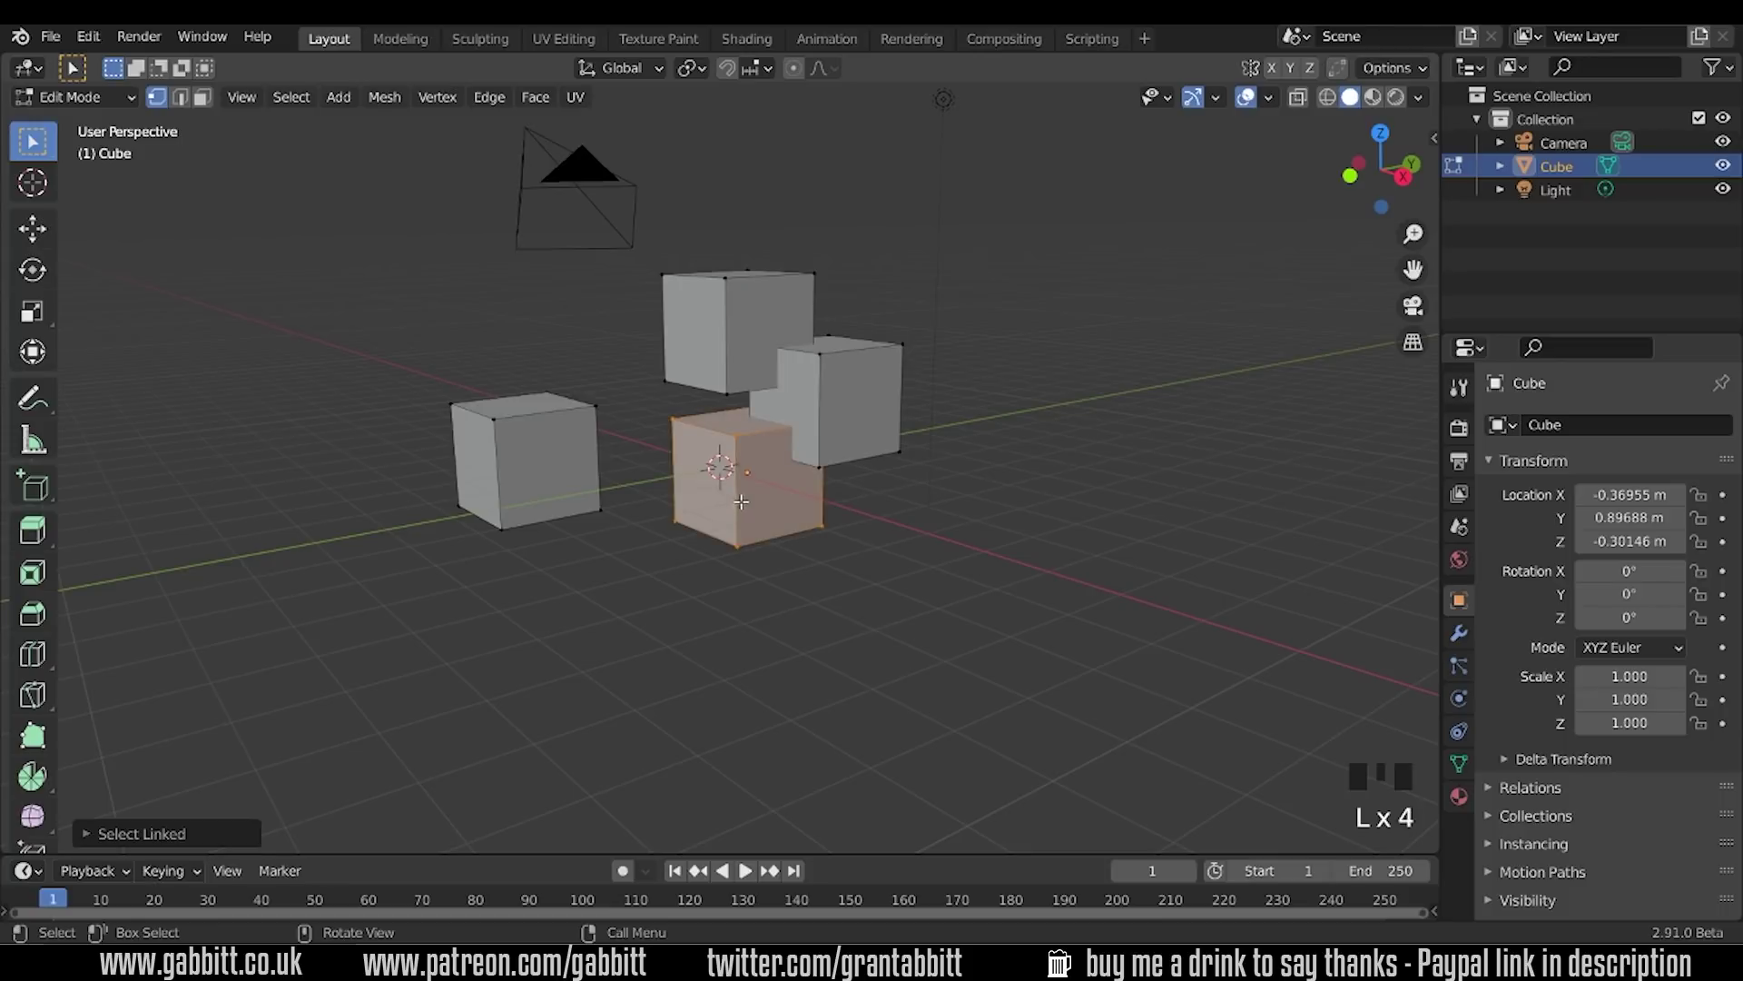
pyautogui.hotkey('ctrl', 'z')
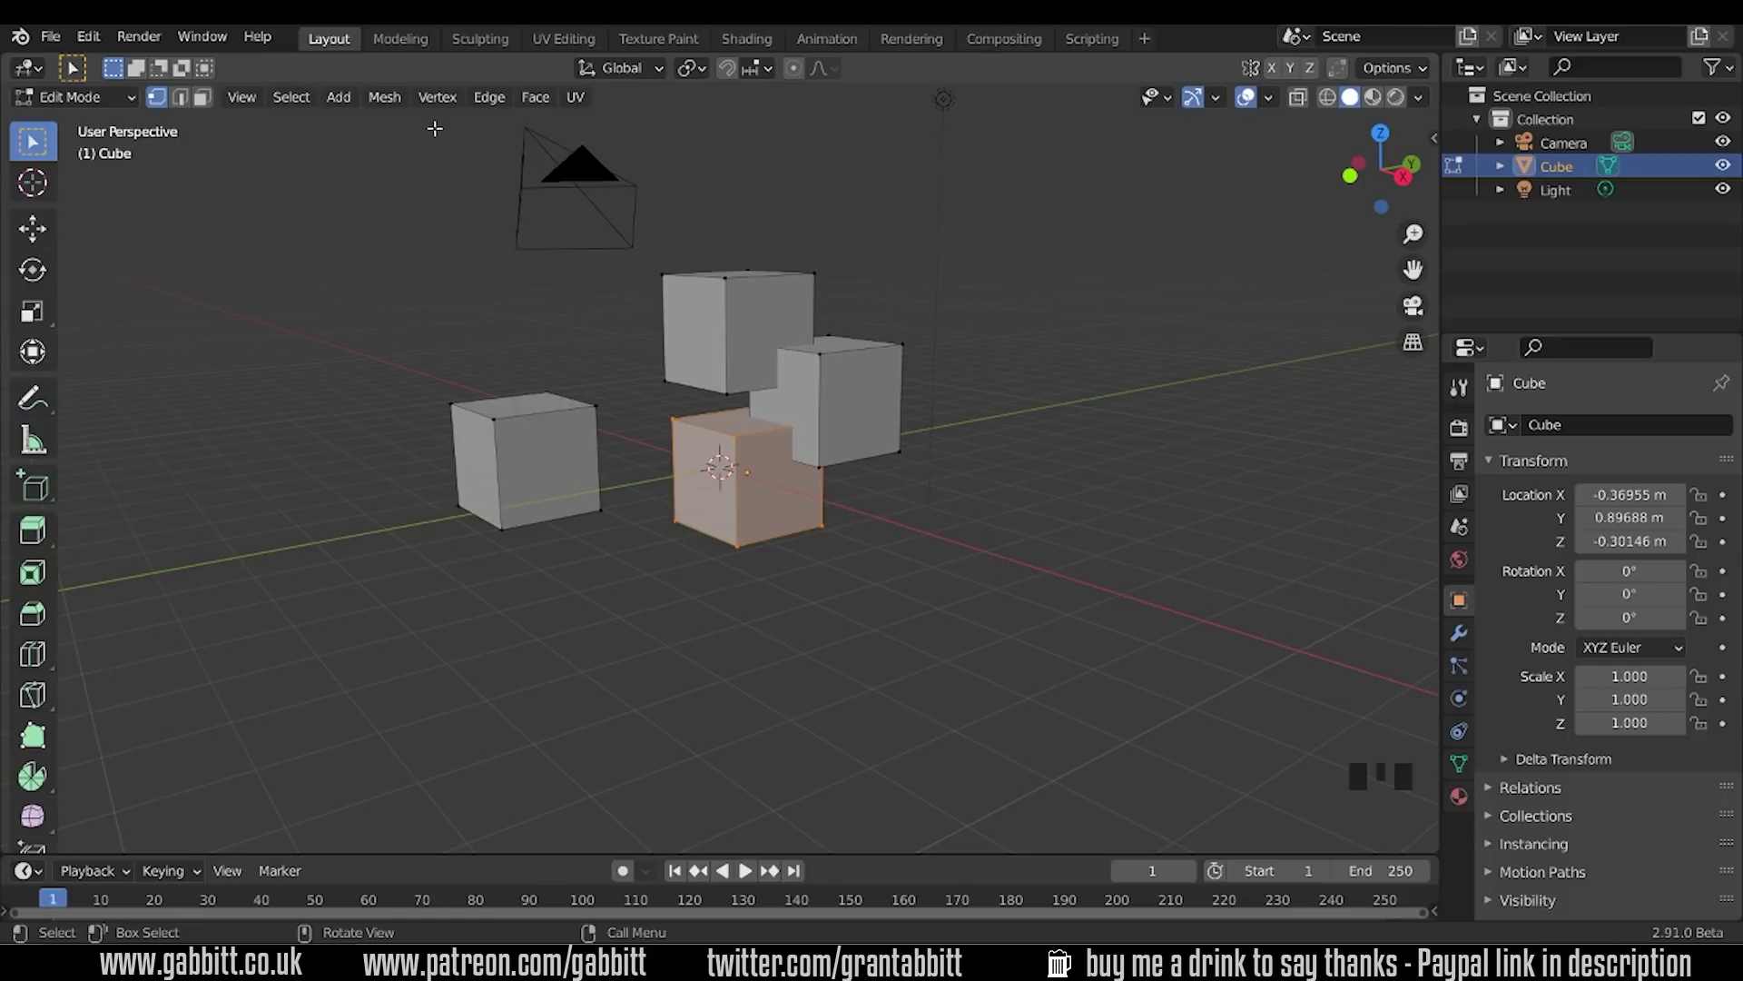
# Step: Separate the selected front cube into its own object, Cube.001, with Mesh > Separate > Selection
pyautogui.click(388, 100)
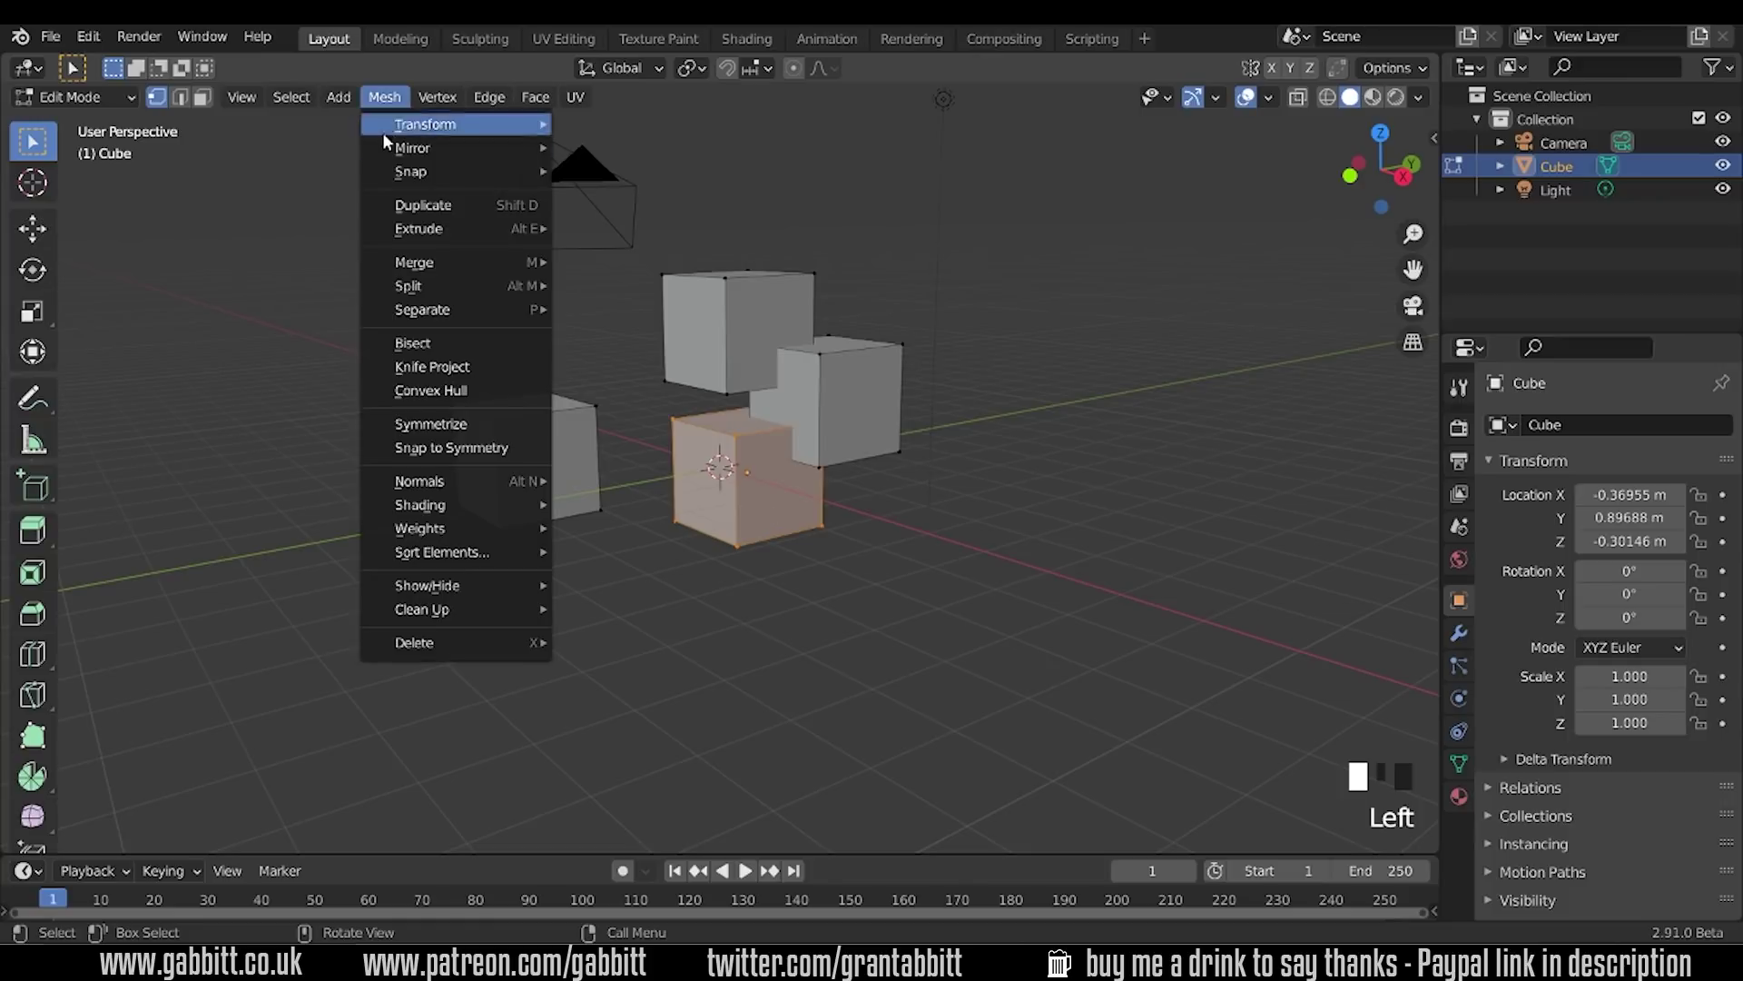
pyautogui.moveTo(531, 313)
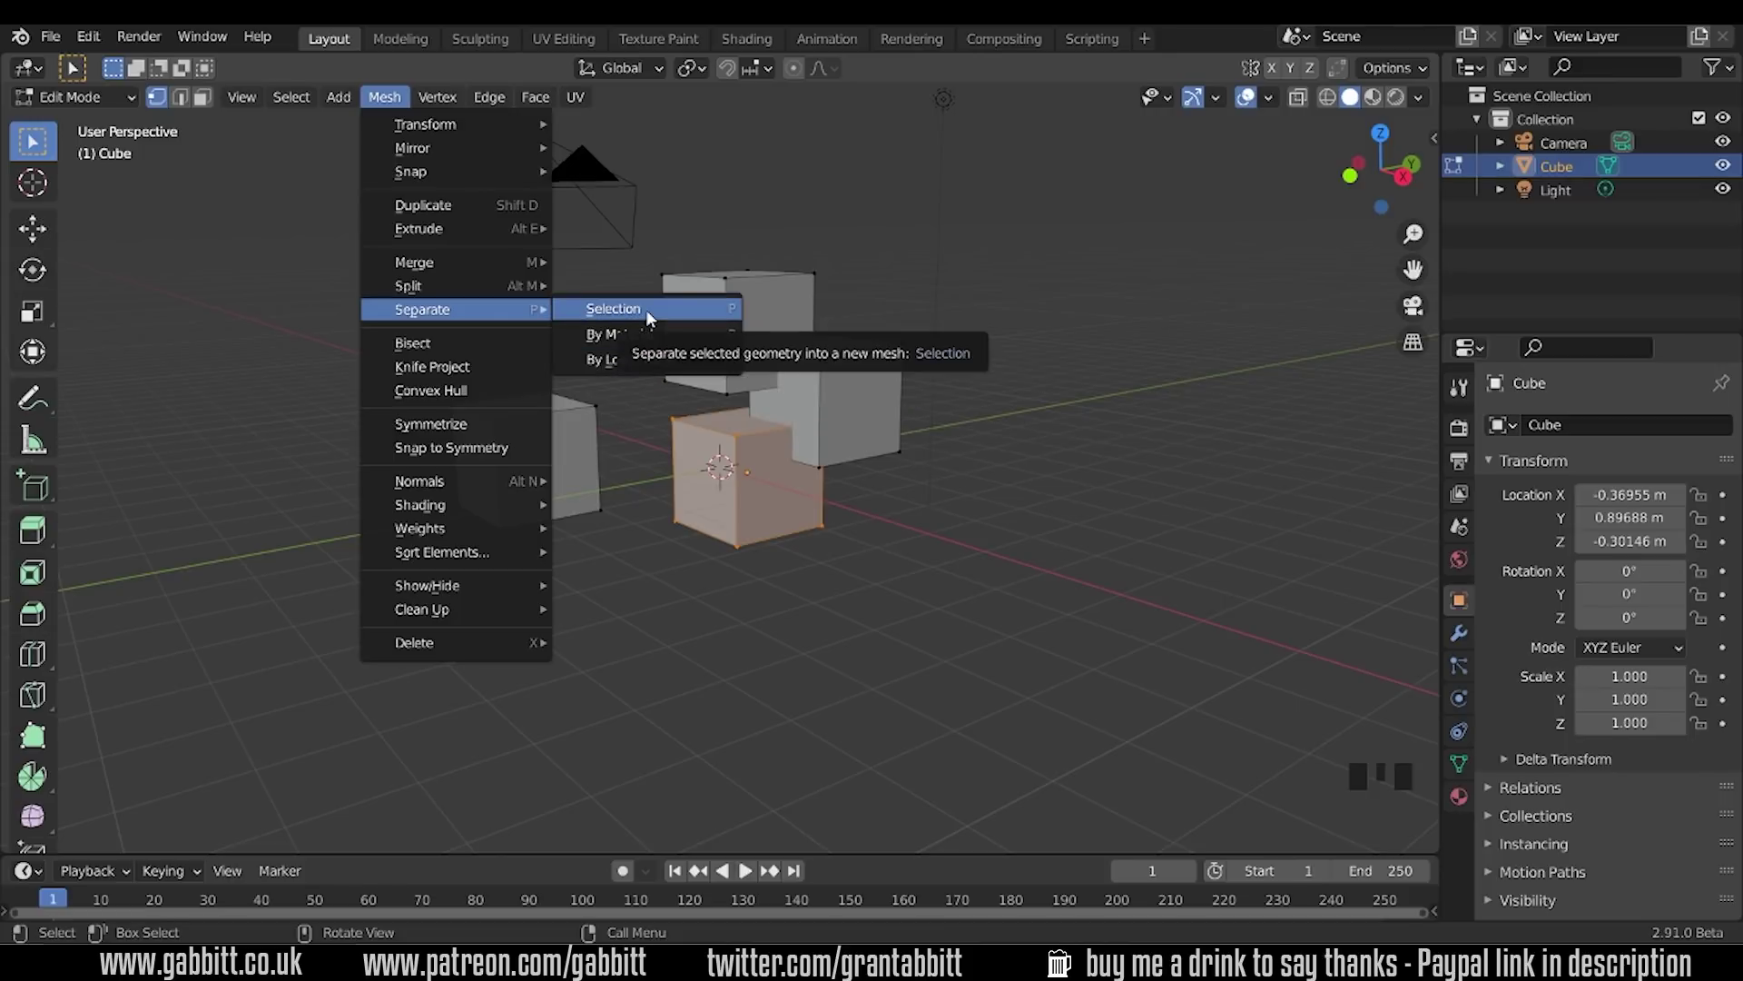
pyautogui.click(645, 309)
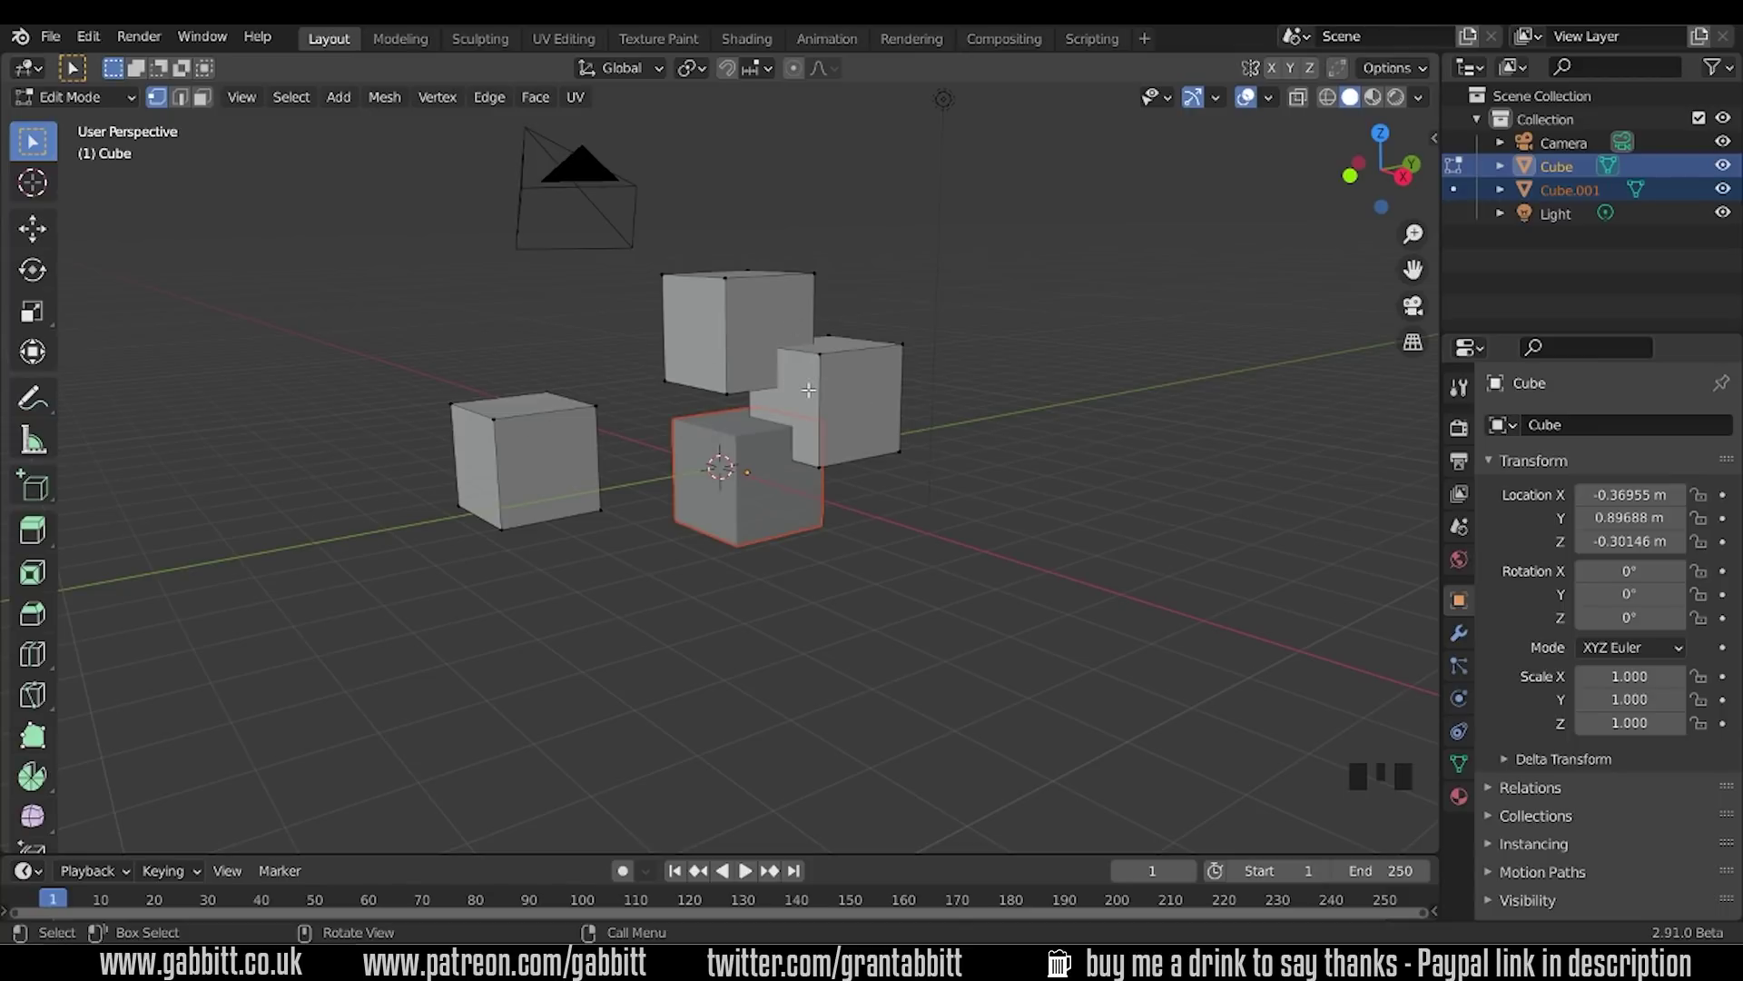
pyautogui.press('Tab')
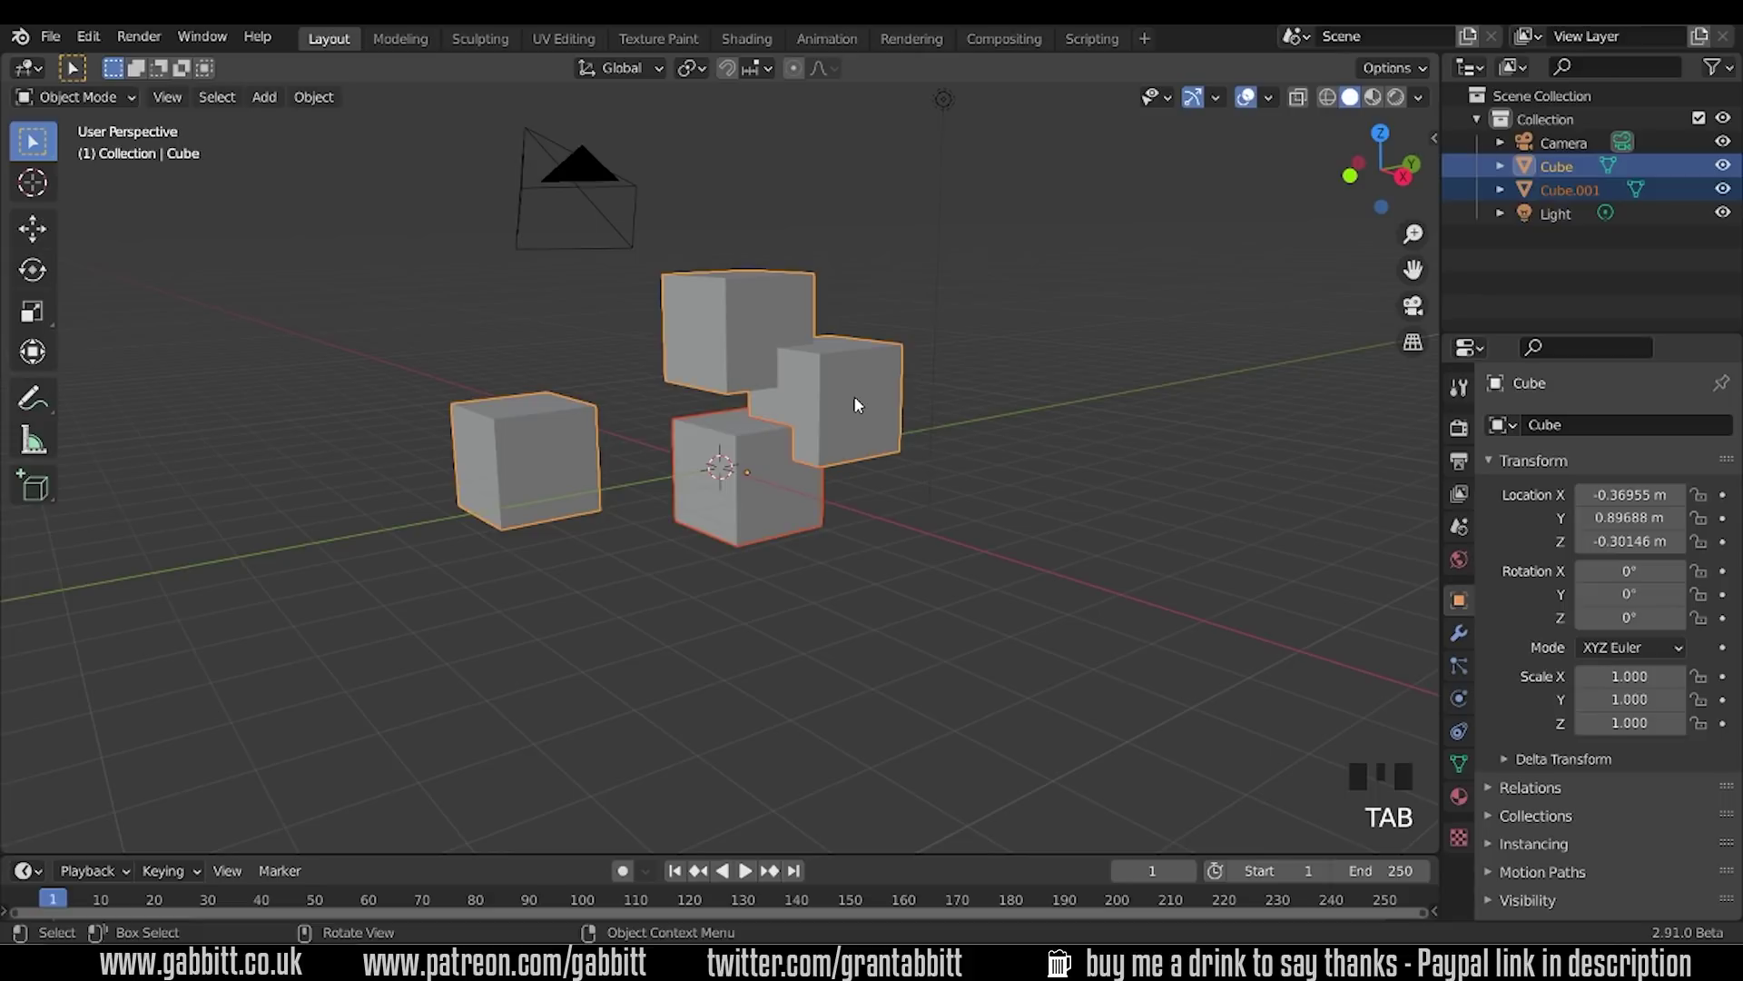
pyautogui.click(782, 496)
pyautogui.press('Tab')
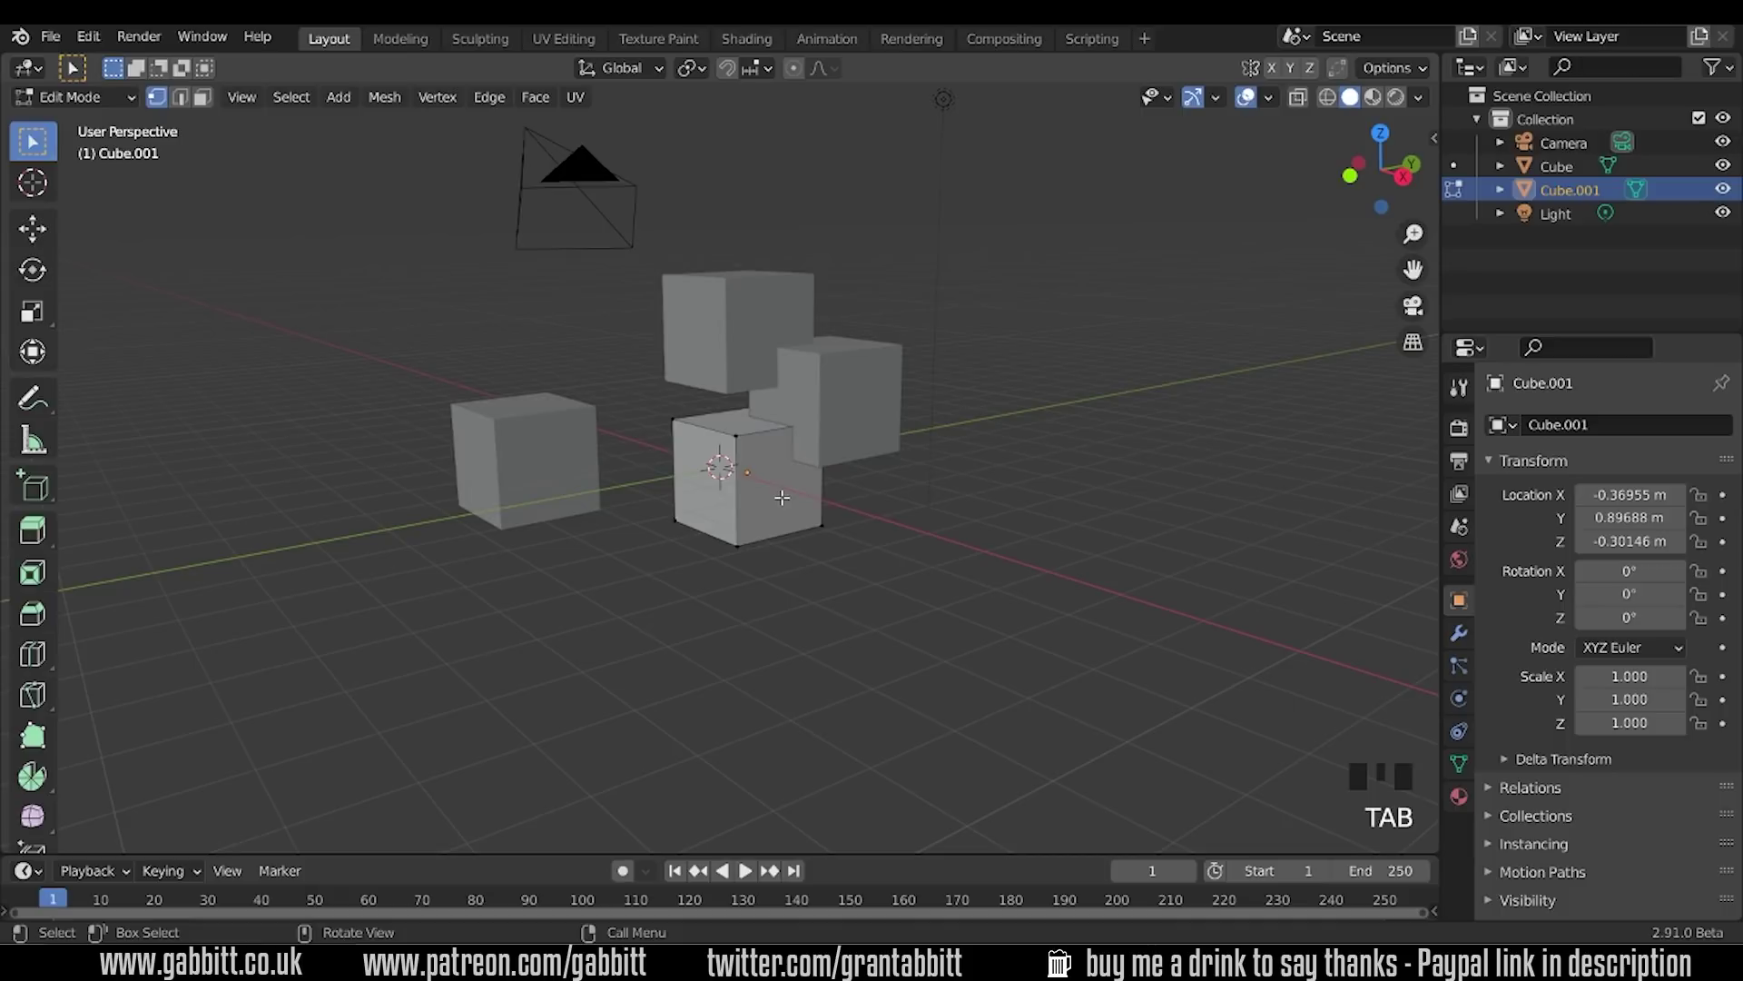
pyautogui.press('Tab')
pyautogui.press('g')
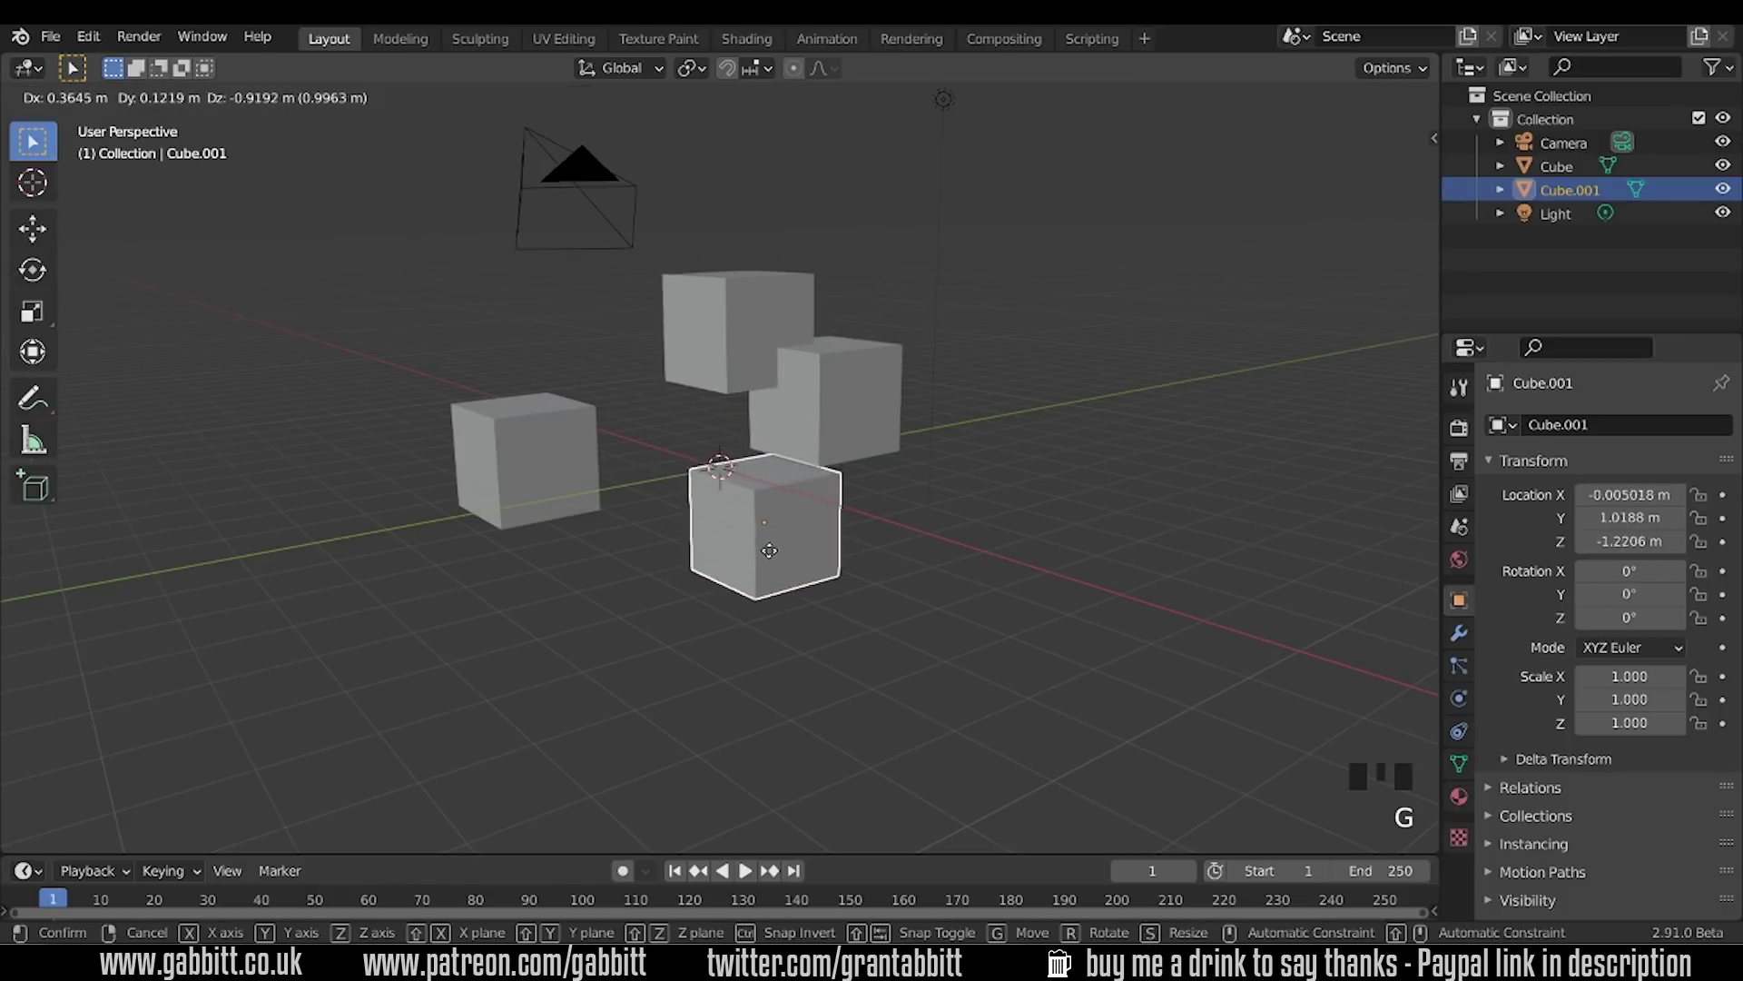
pyautogui.click(781, 507)
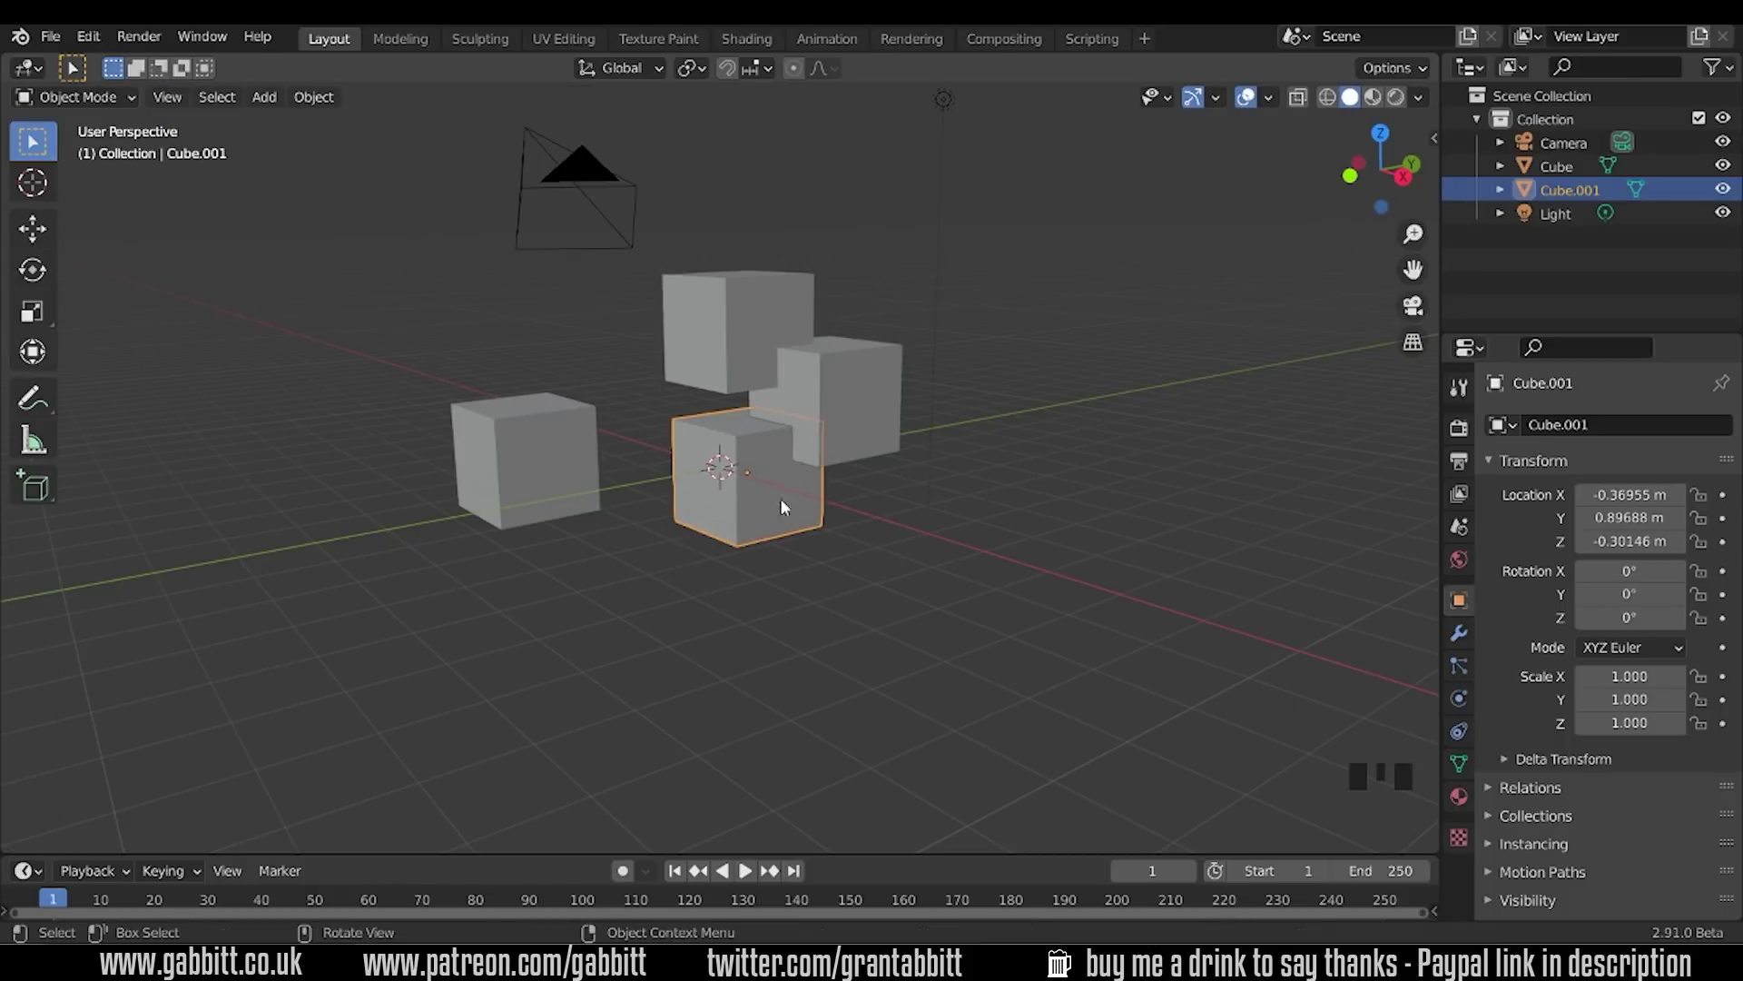
pyautogui.click(757, 343)
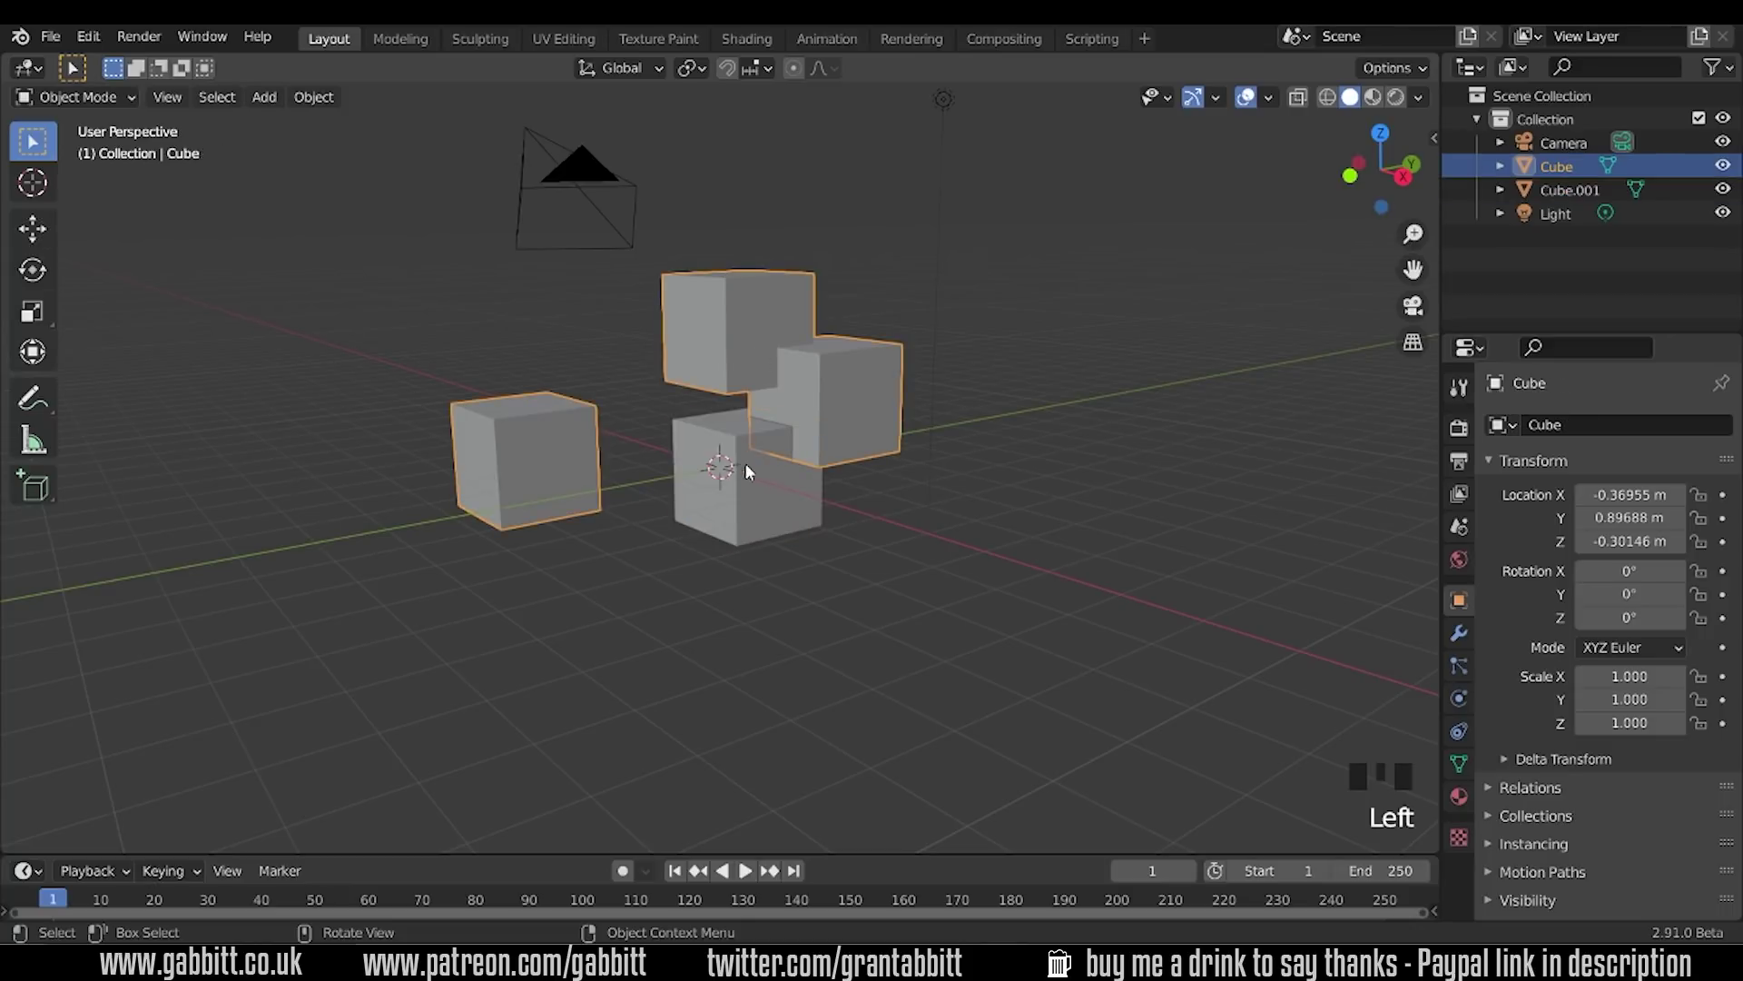
pyautogui.moveTo(750, 472); pyautogui.dragTo(789, 479, button='middle')
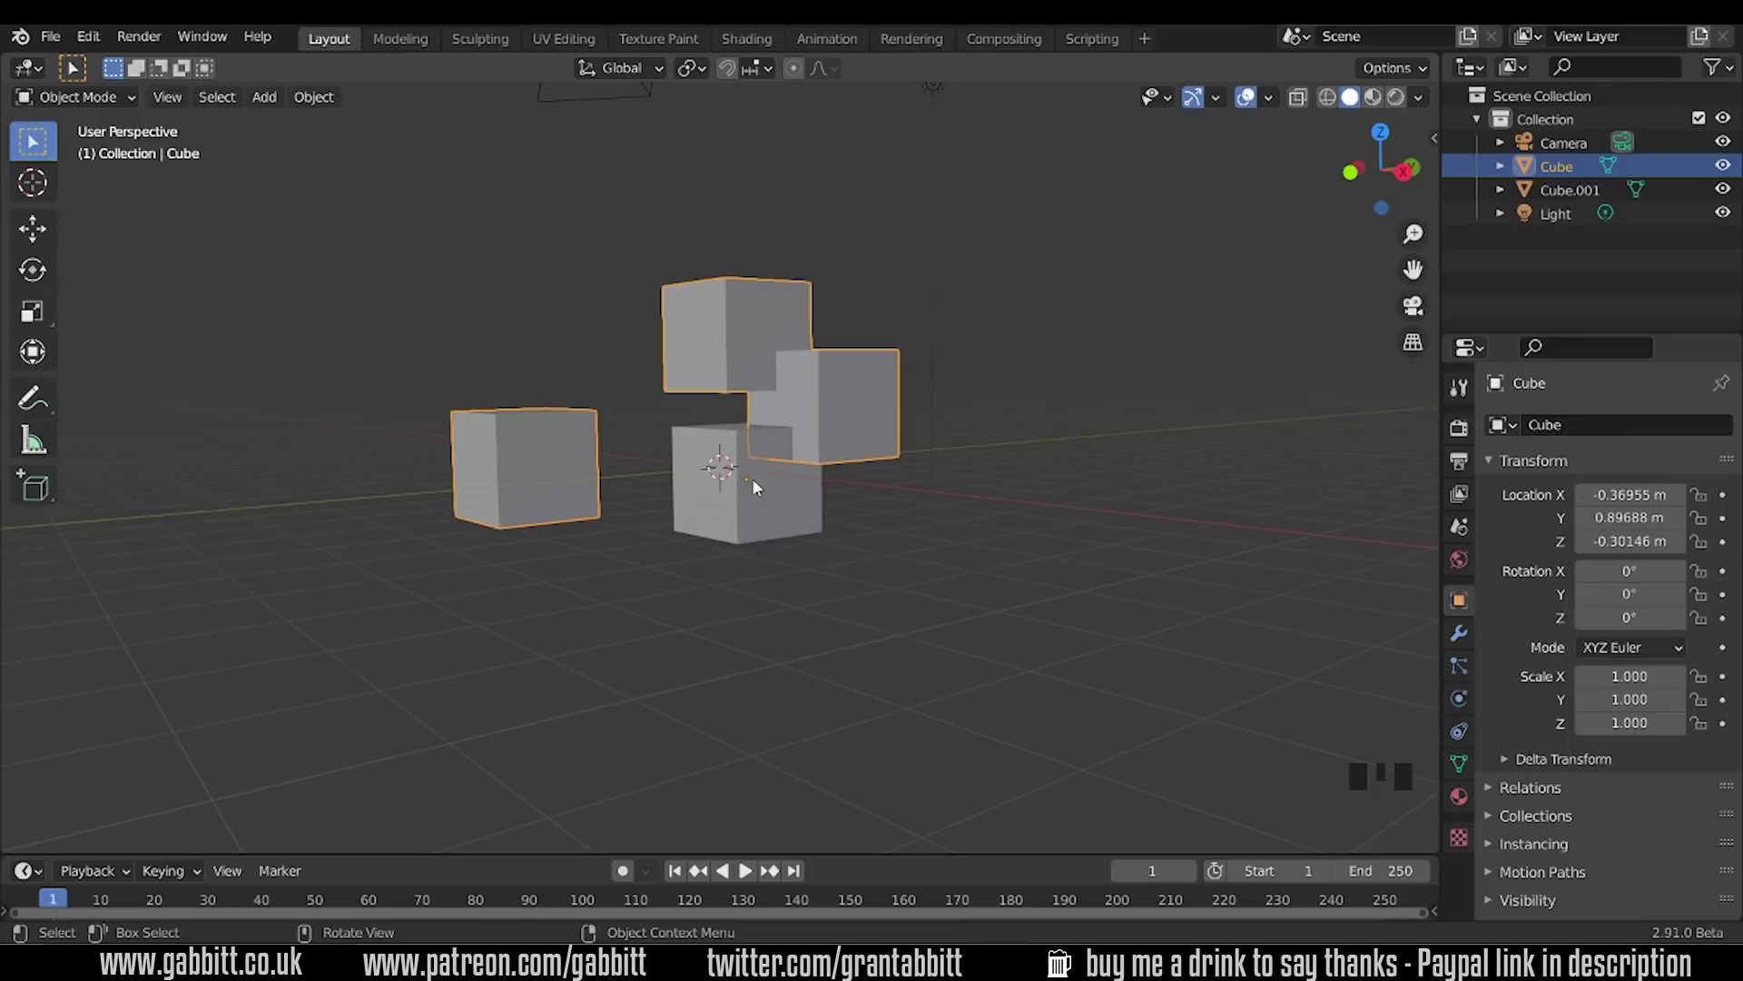
pyautogui.click(763, 497)
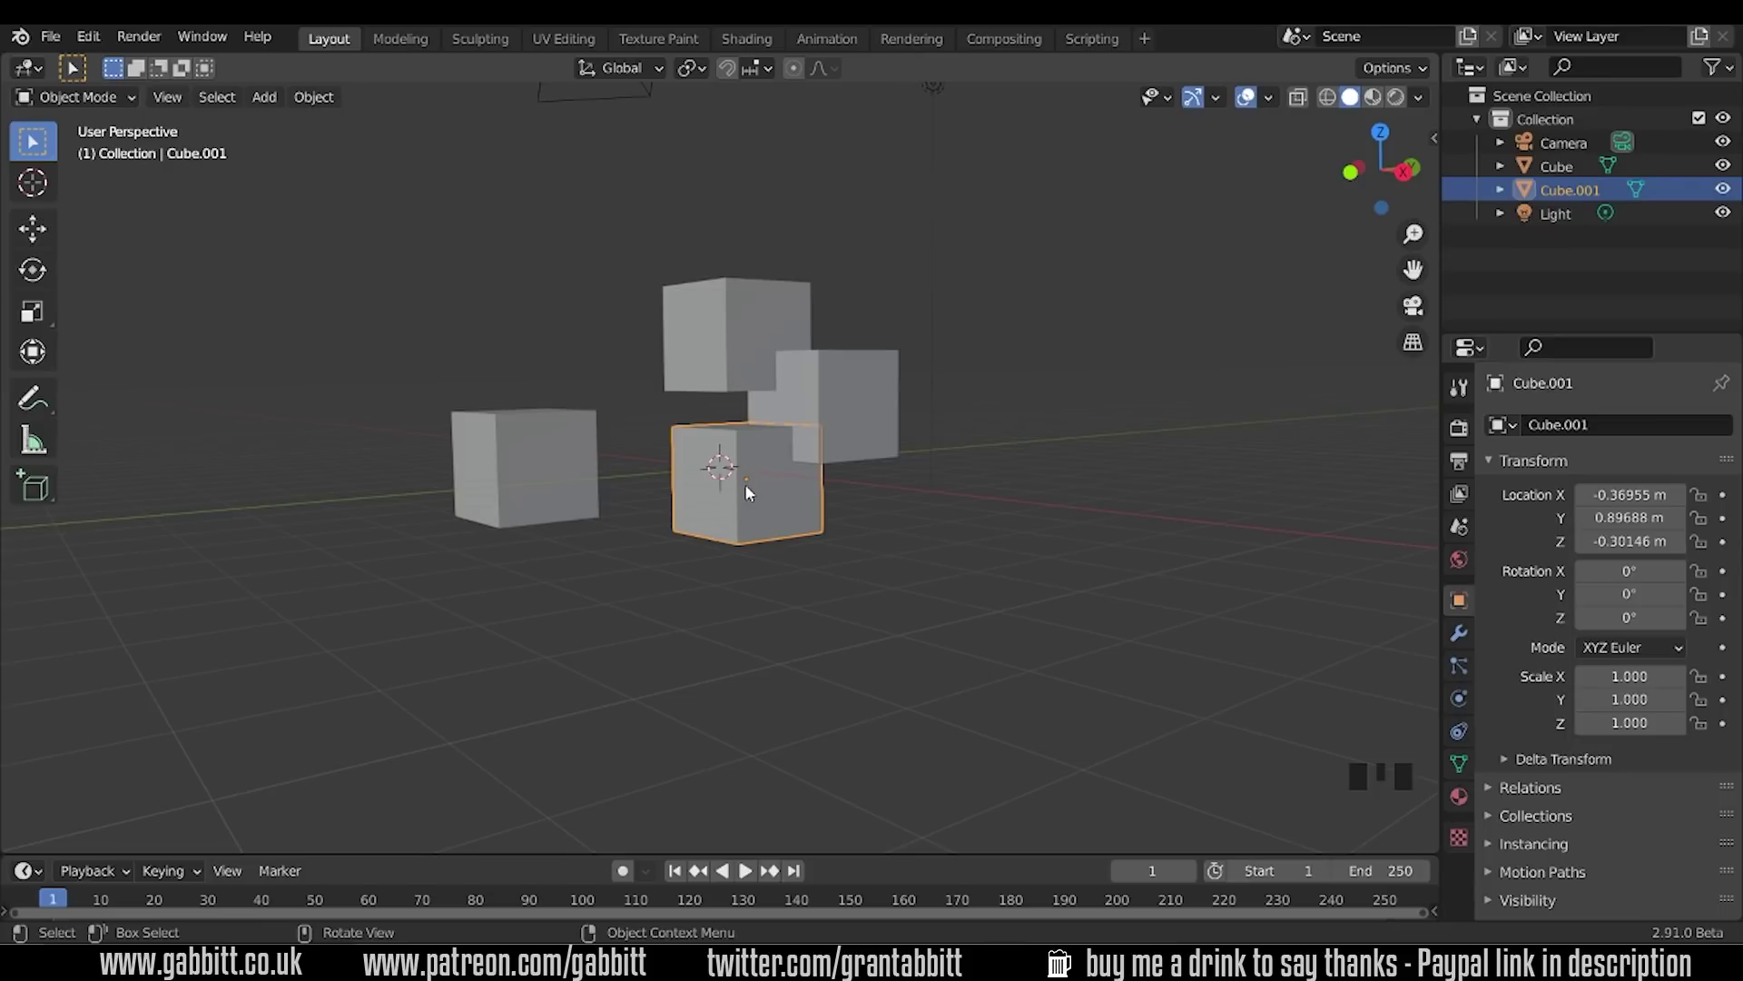
pyautogui.click(725, 335)
# Step: Separate Cube's mesh by loose parts into new objects Cube.002 and Cube.003
pyautogui.press('Tab')
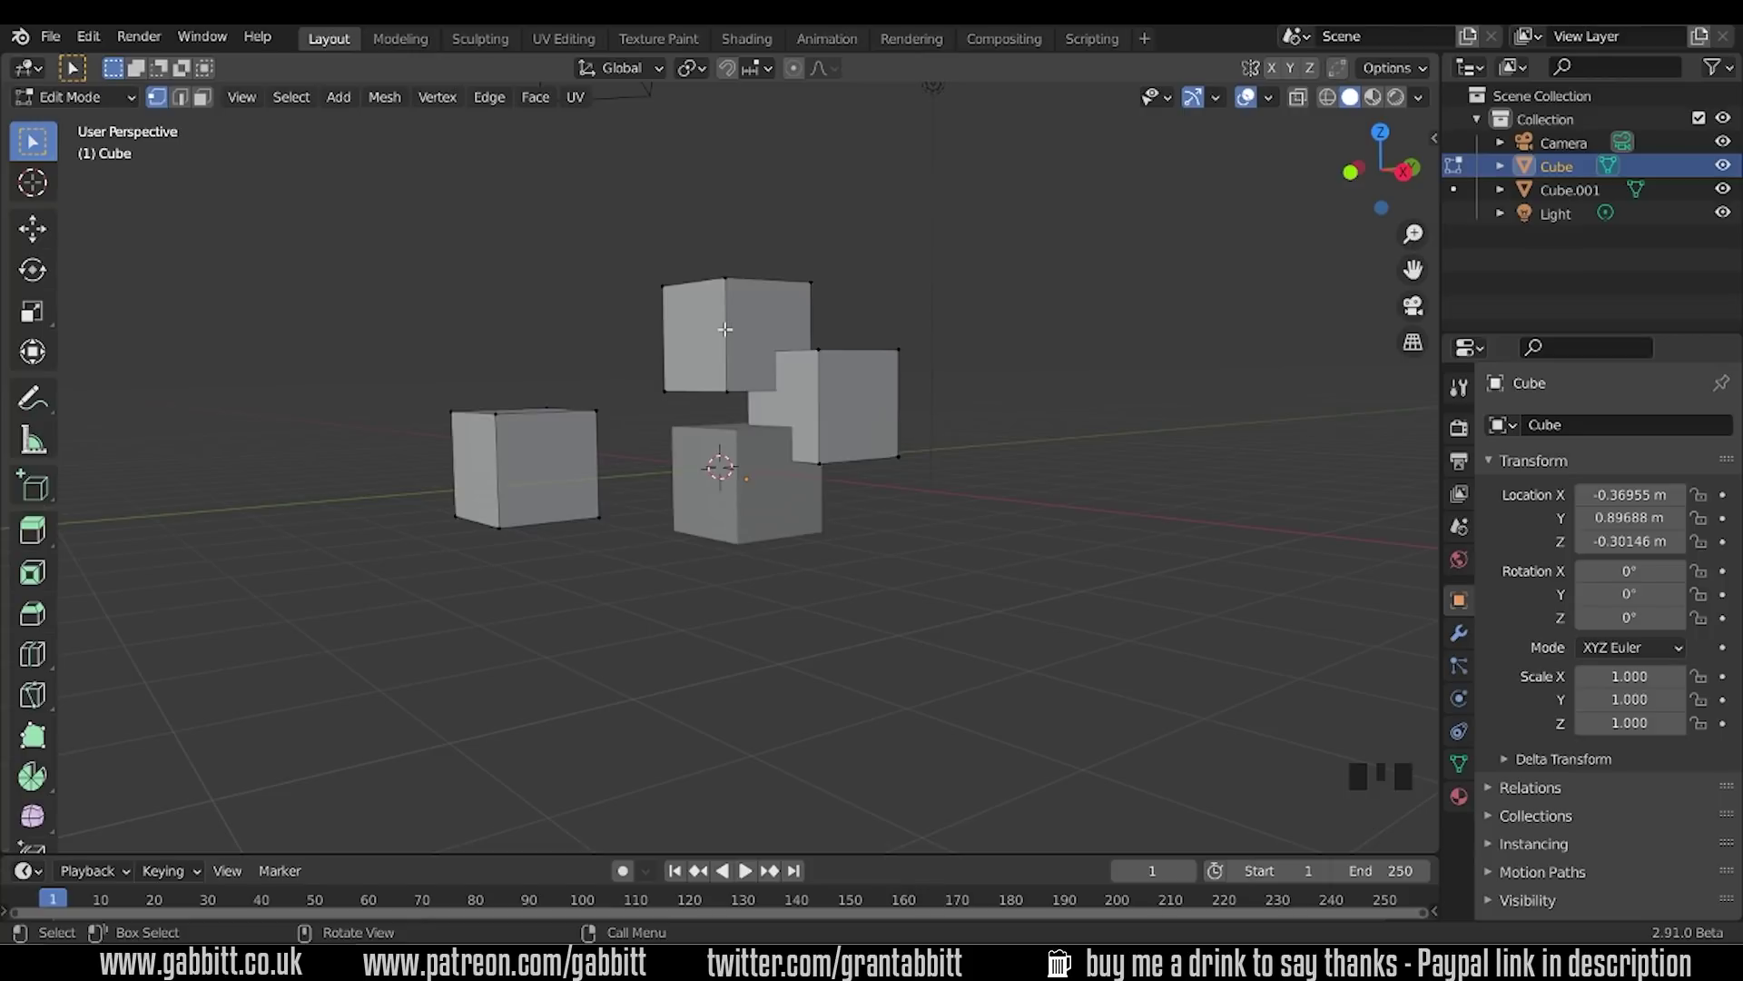
pyautogui.press('p')
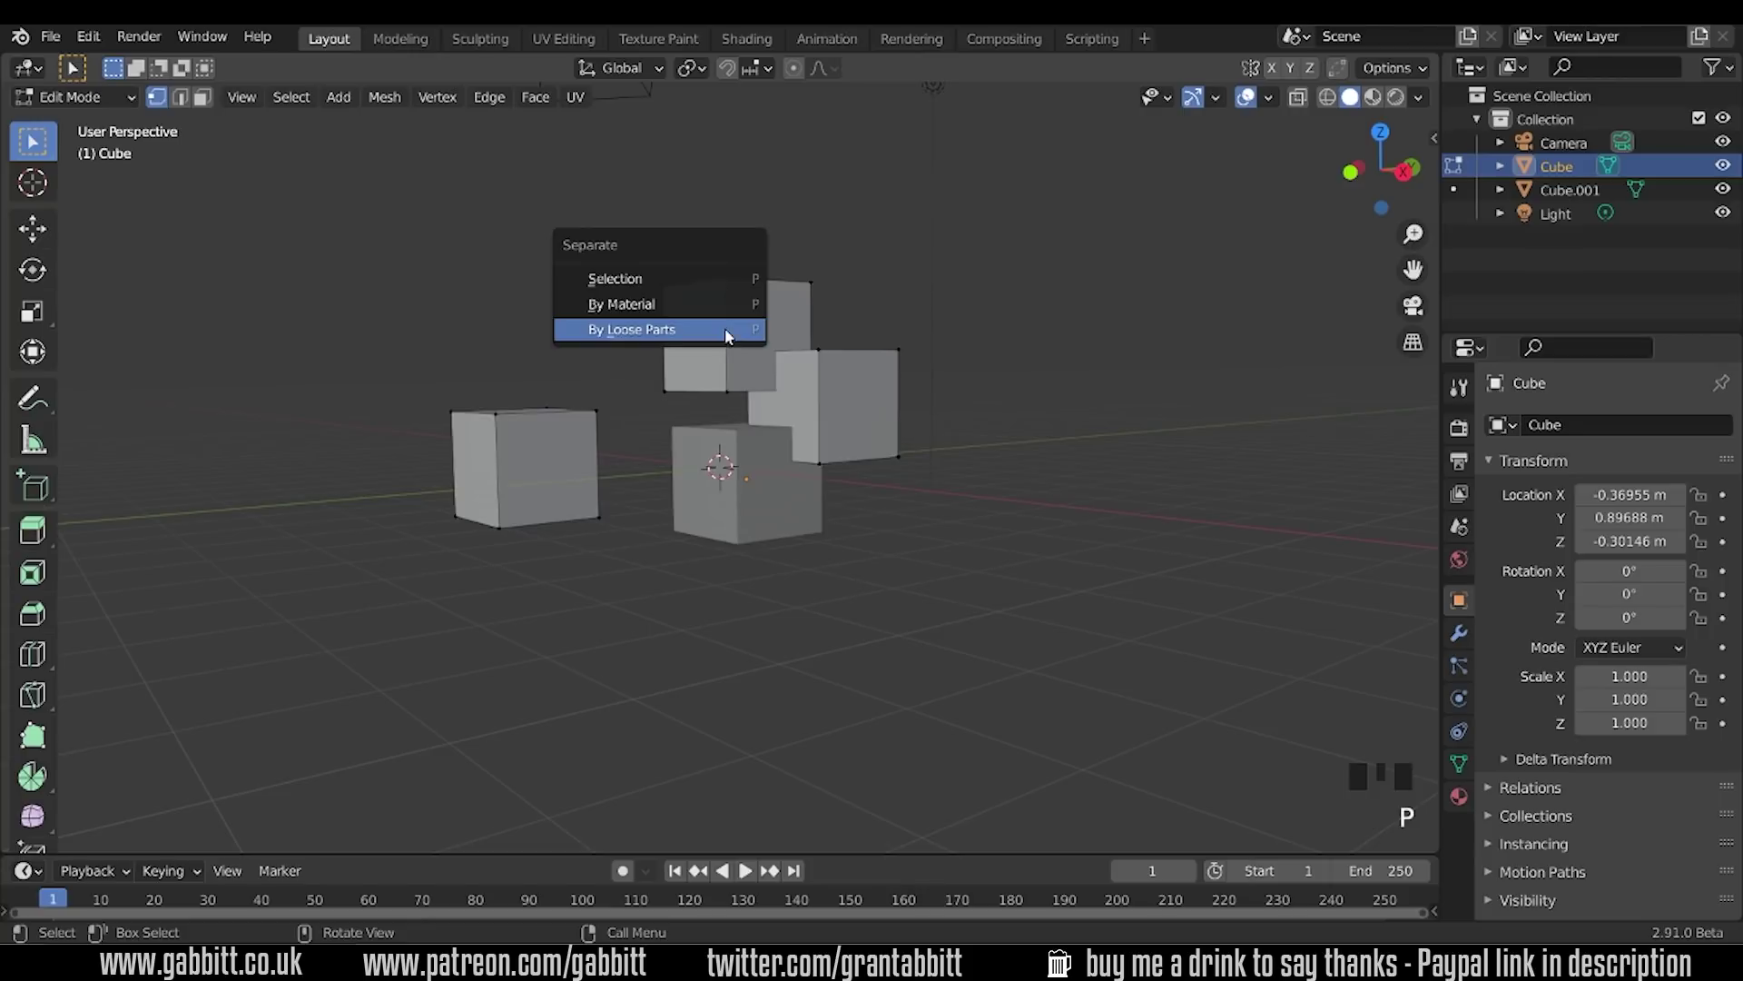
pyautogui.click(630, 333)
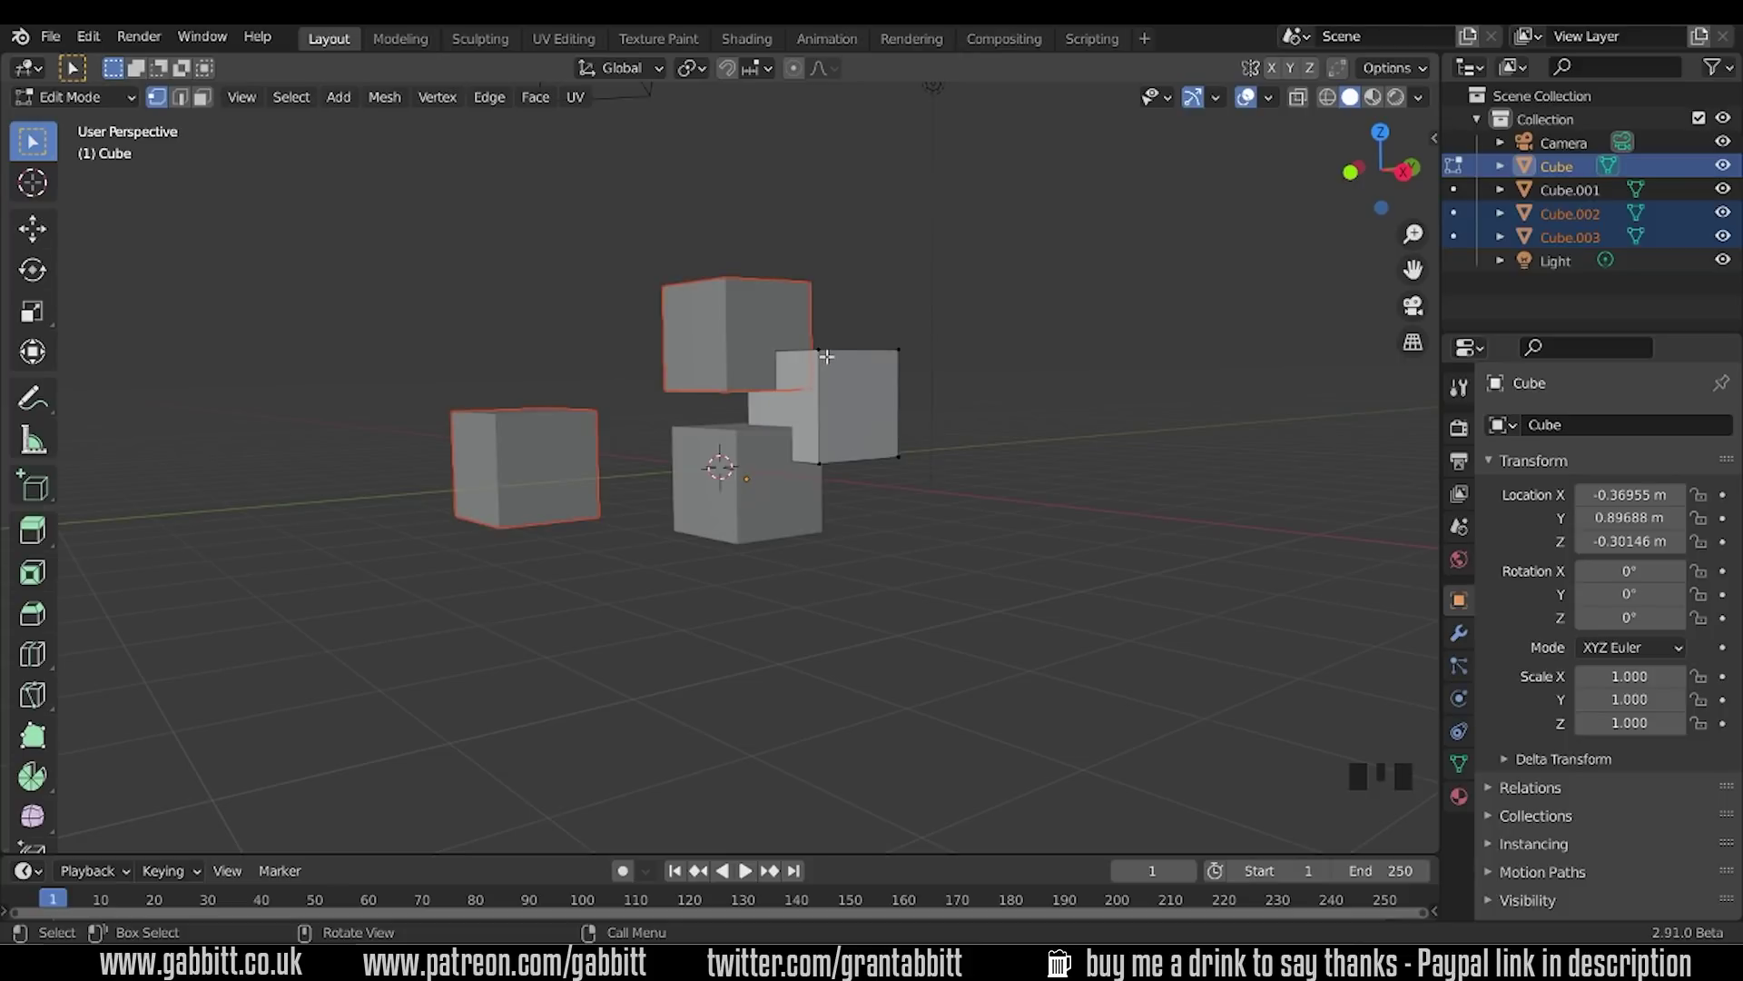
# Step: Back in Object Mode, nudge the right cube inward toward the front cube
pyautogui.press('Tab')
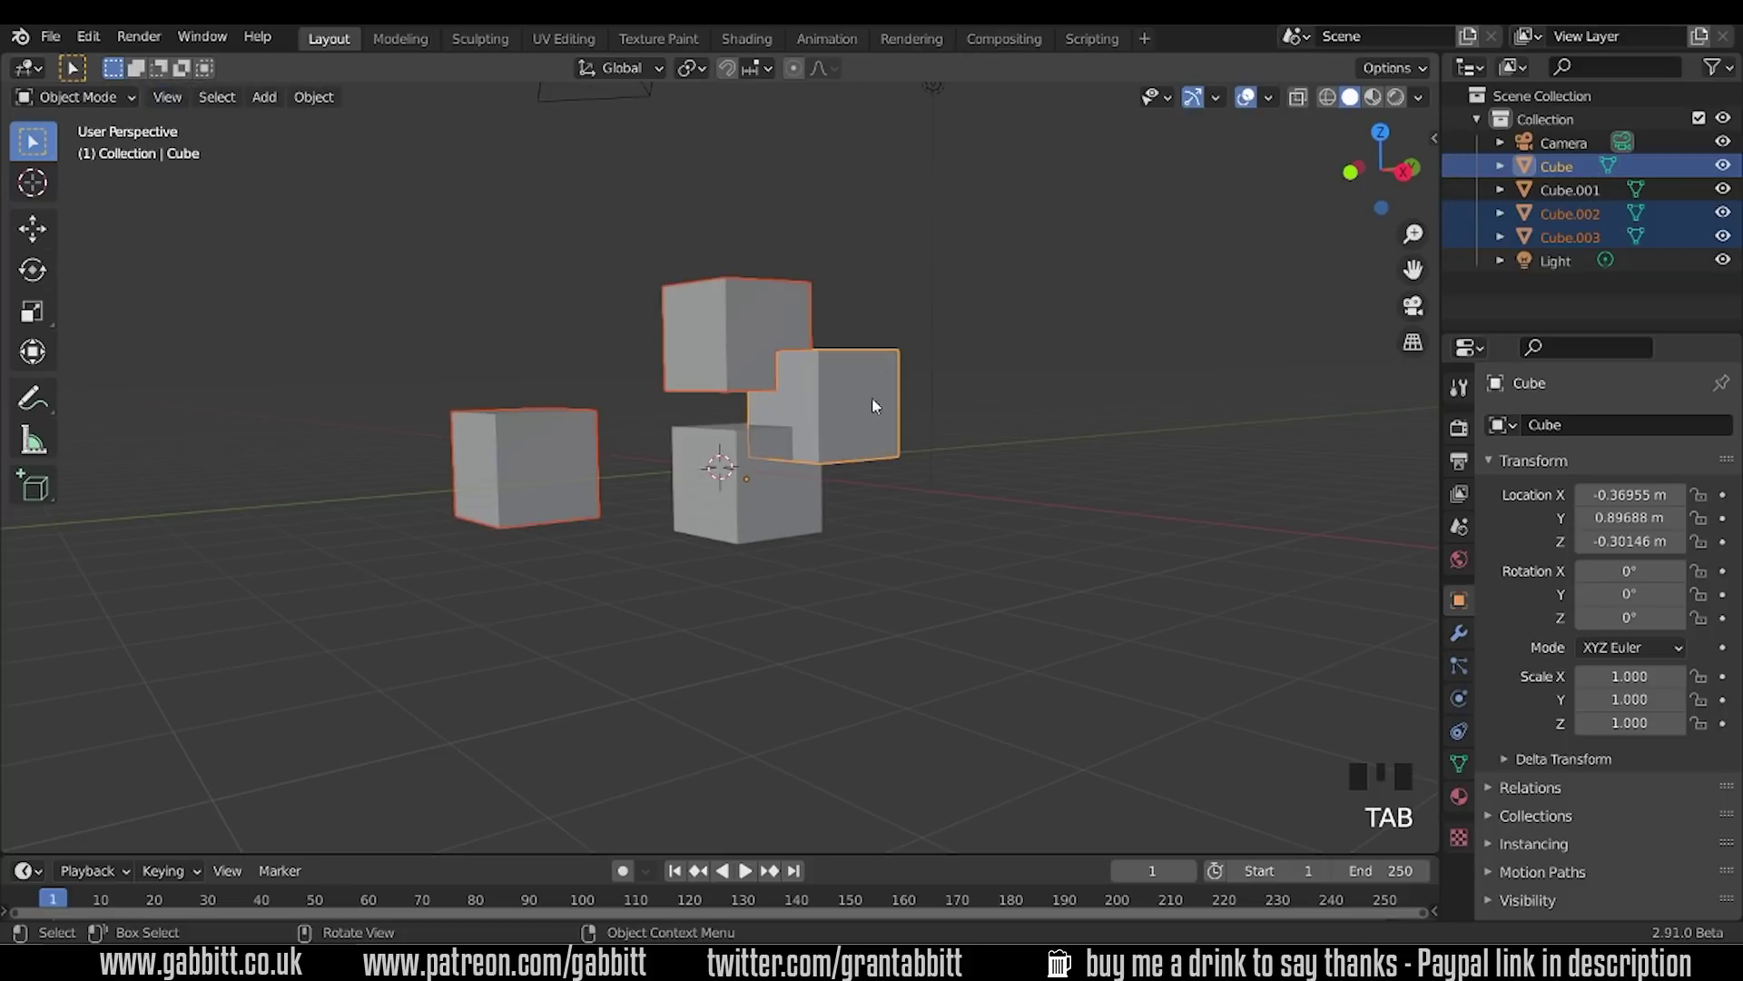
pyautogui.click(863, 412)
pyautogui.press('g')
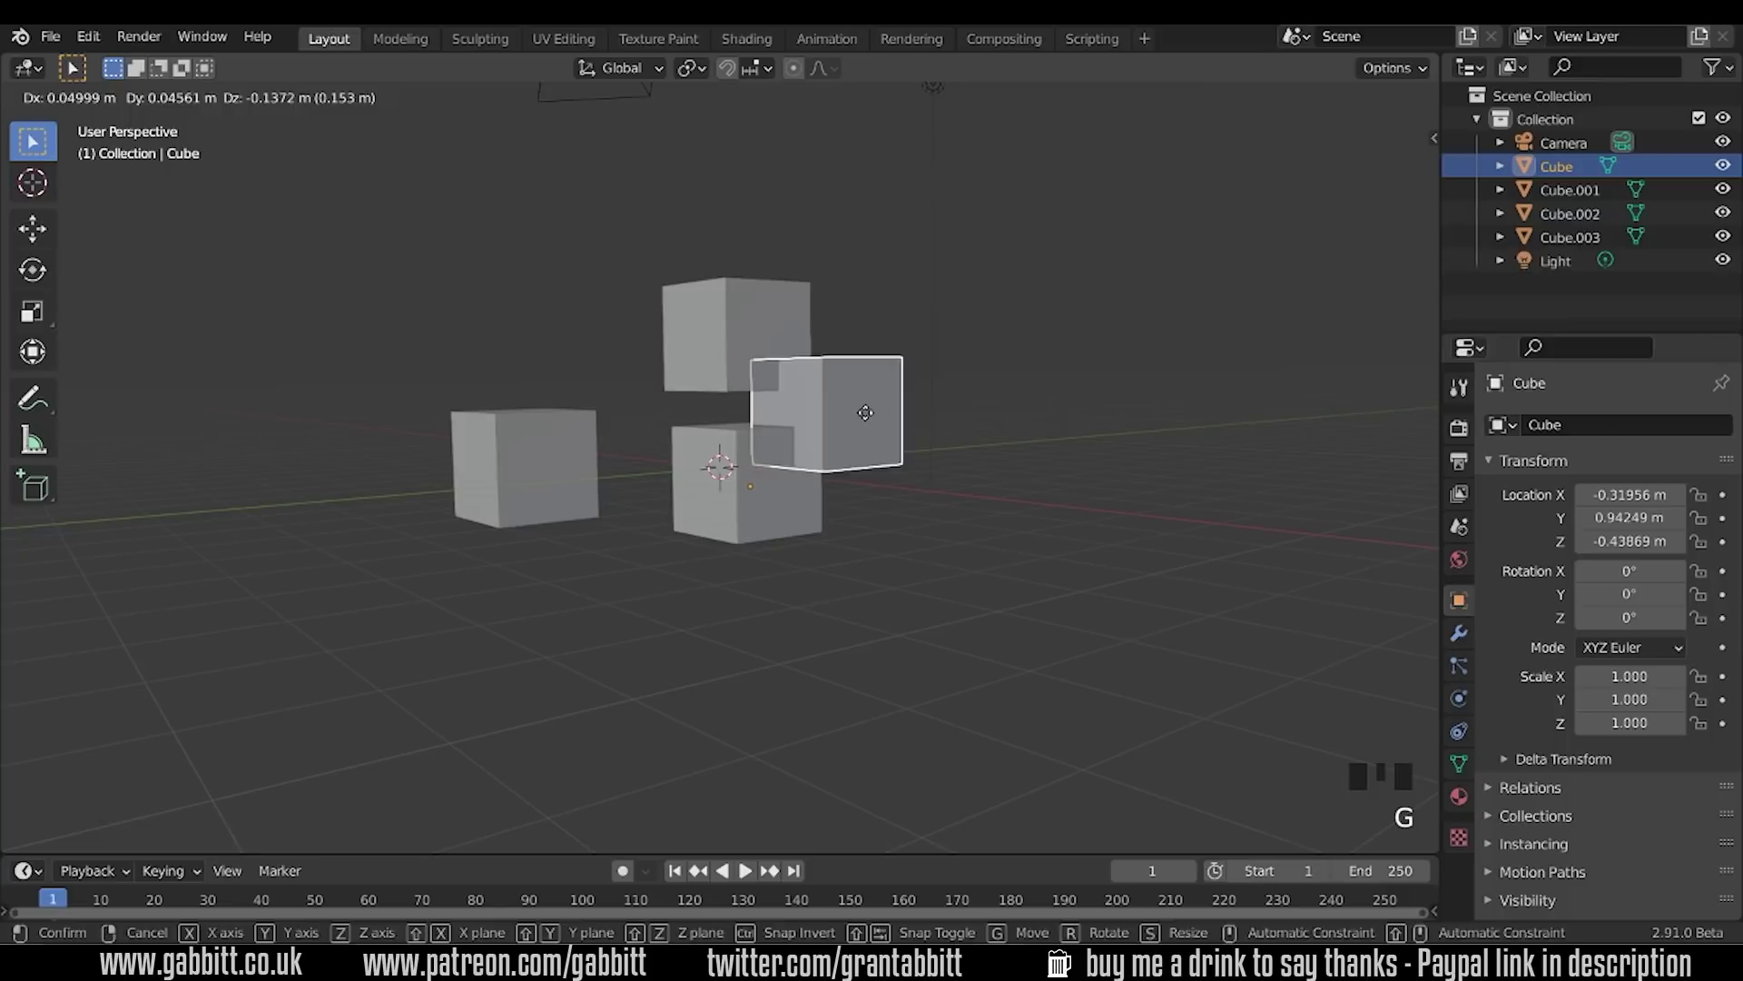
pyautogui.click(863, 418)
# Step: Move the top cube, Cube.002, down-left to about X -0.176, Y 1.134, Z -0.459 m
pyautogui.click(755, 340)
pyautogui.press('g')
pyautogui.click(759, 338)
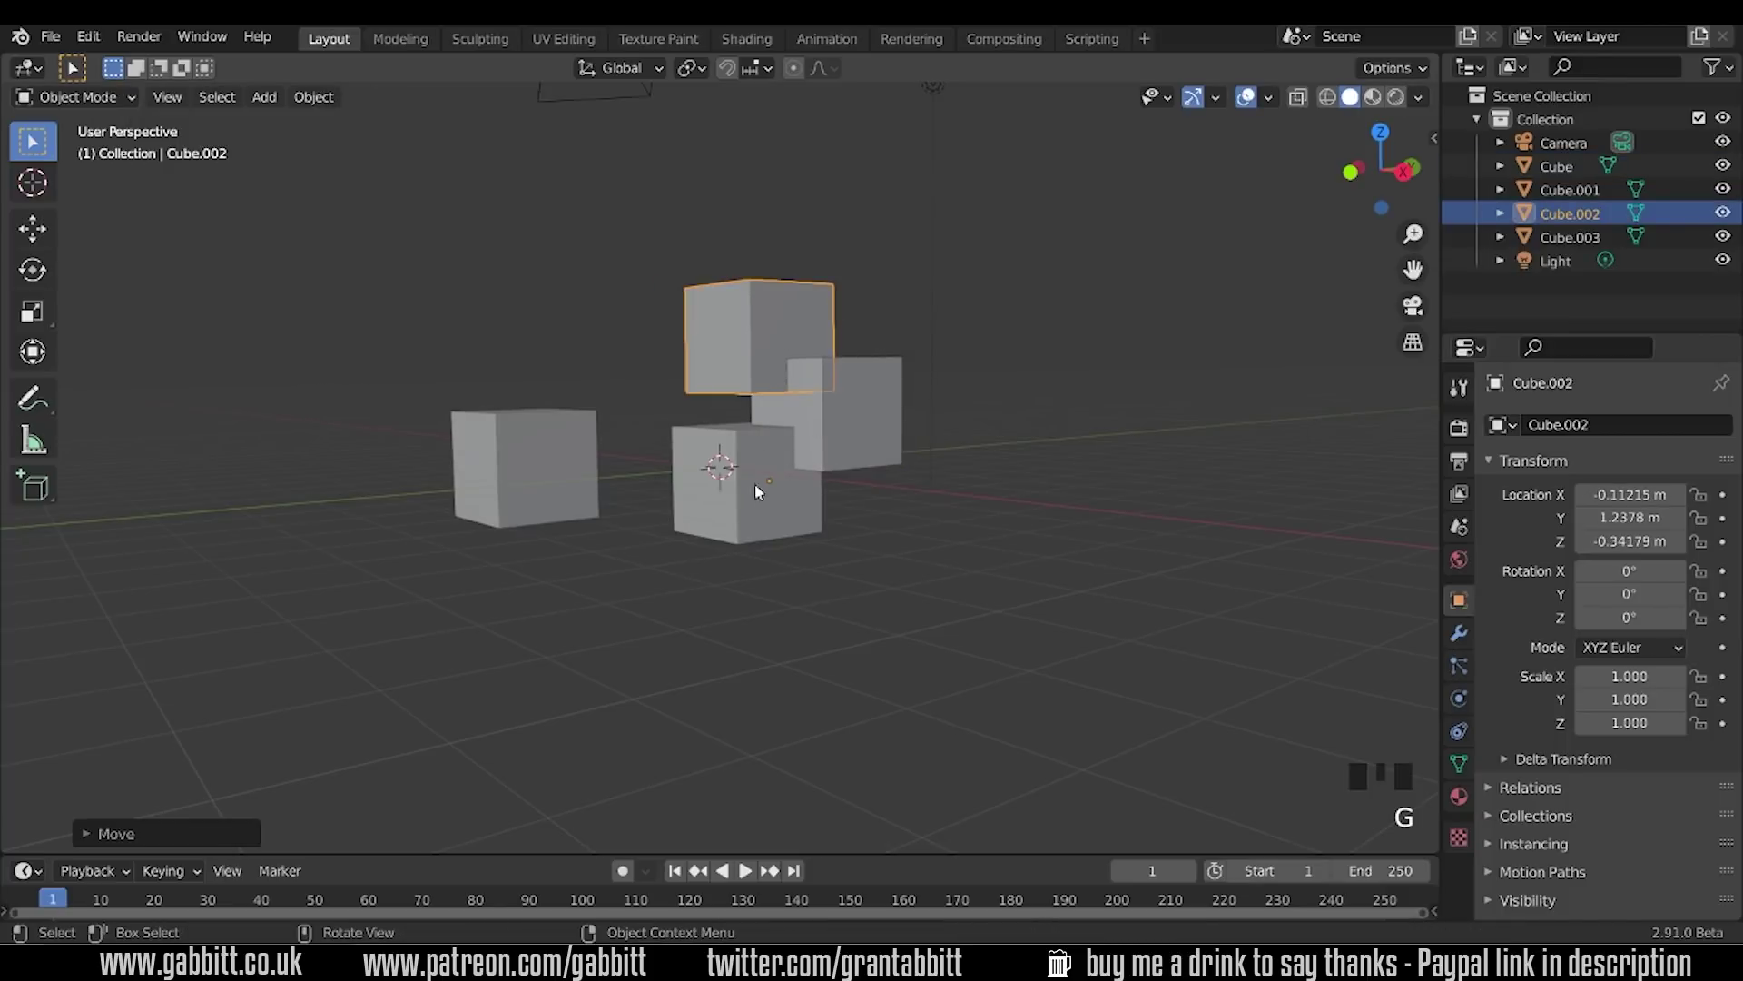
pyautogui.press('g')
pyautogui.click(763, 501)
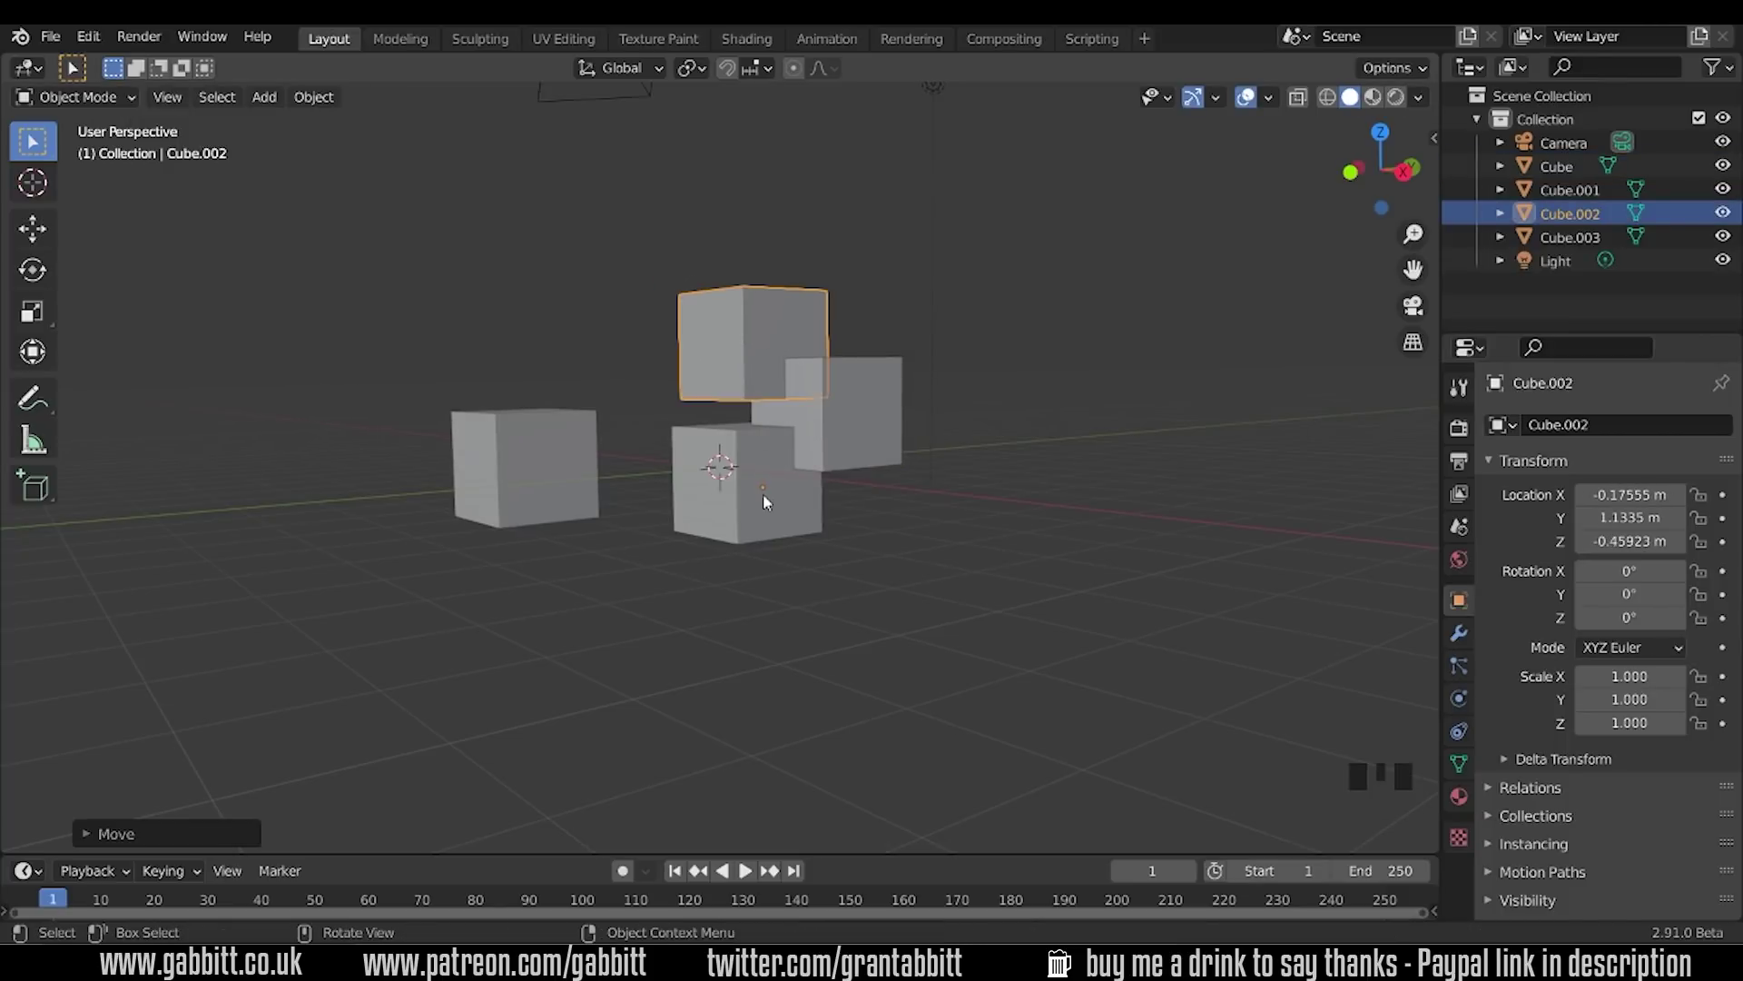
# Step: Select the left, top and right cubes one after another
pyautogui.click(591, 470)
pyautogui.click(761, 368)
pyautogui.click(830, 422)
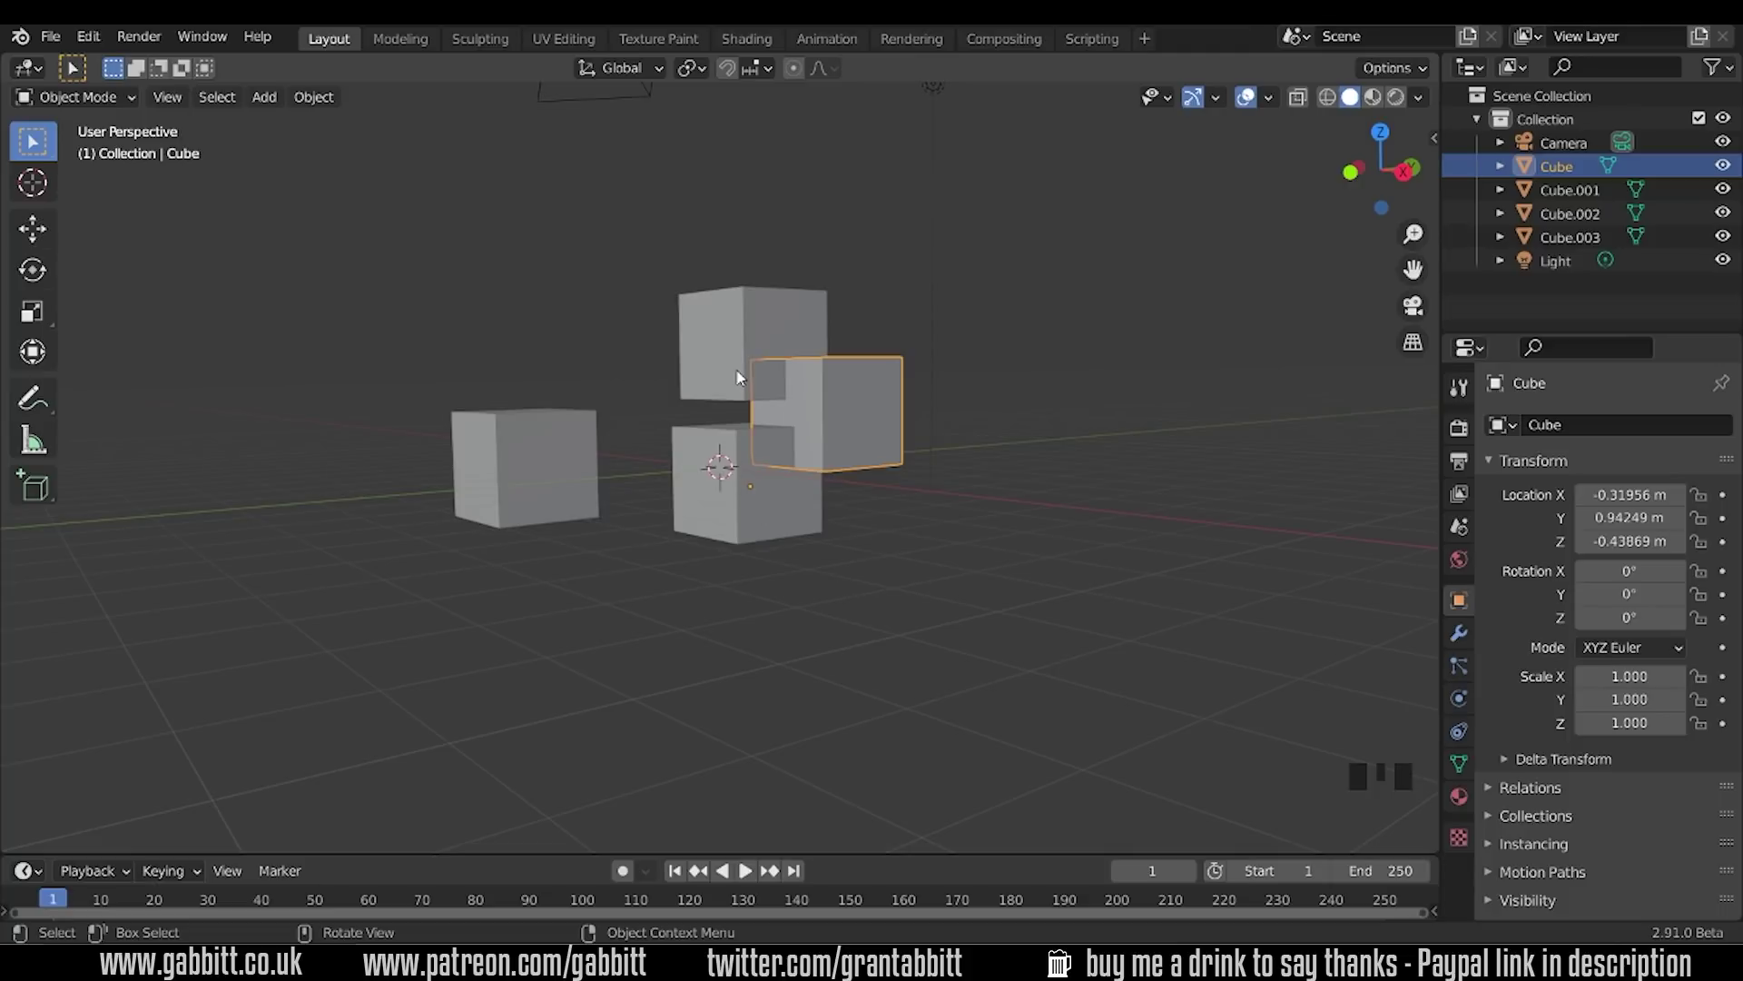
# Step: Move the left cube, Cube.003, in so it overlaps the cluster
pyautogui.click(558, 445)
pyautogui.press('g')
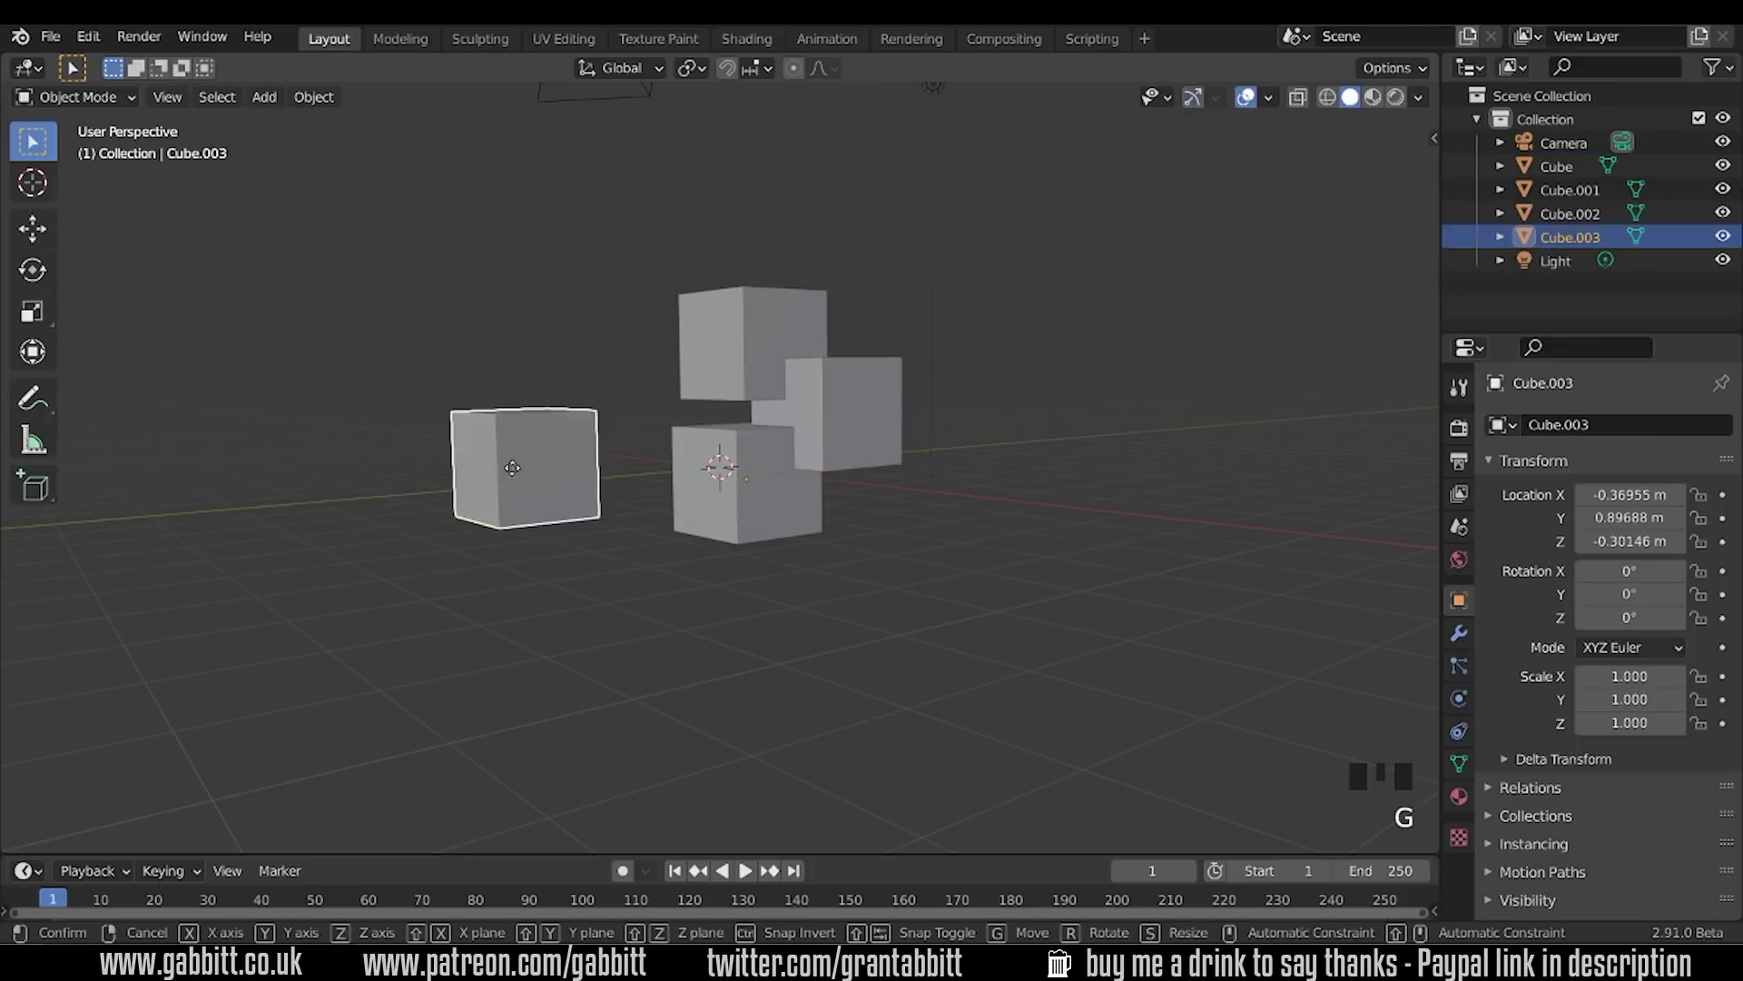
pyautogui.click(700, 405)
pyautogui.moveTo(700, 405); pyautogui.dragTo(705, 272, button='middle')
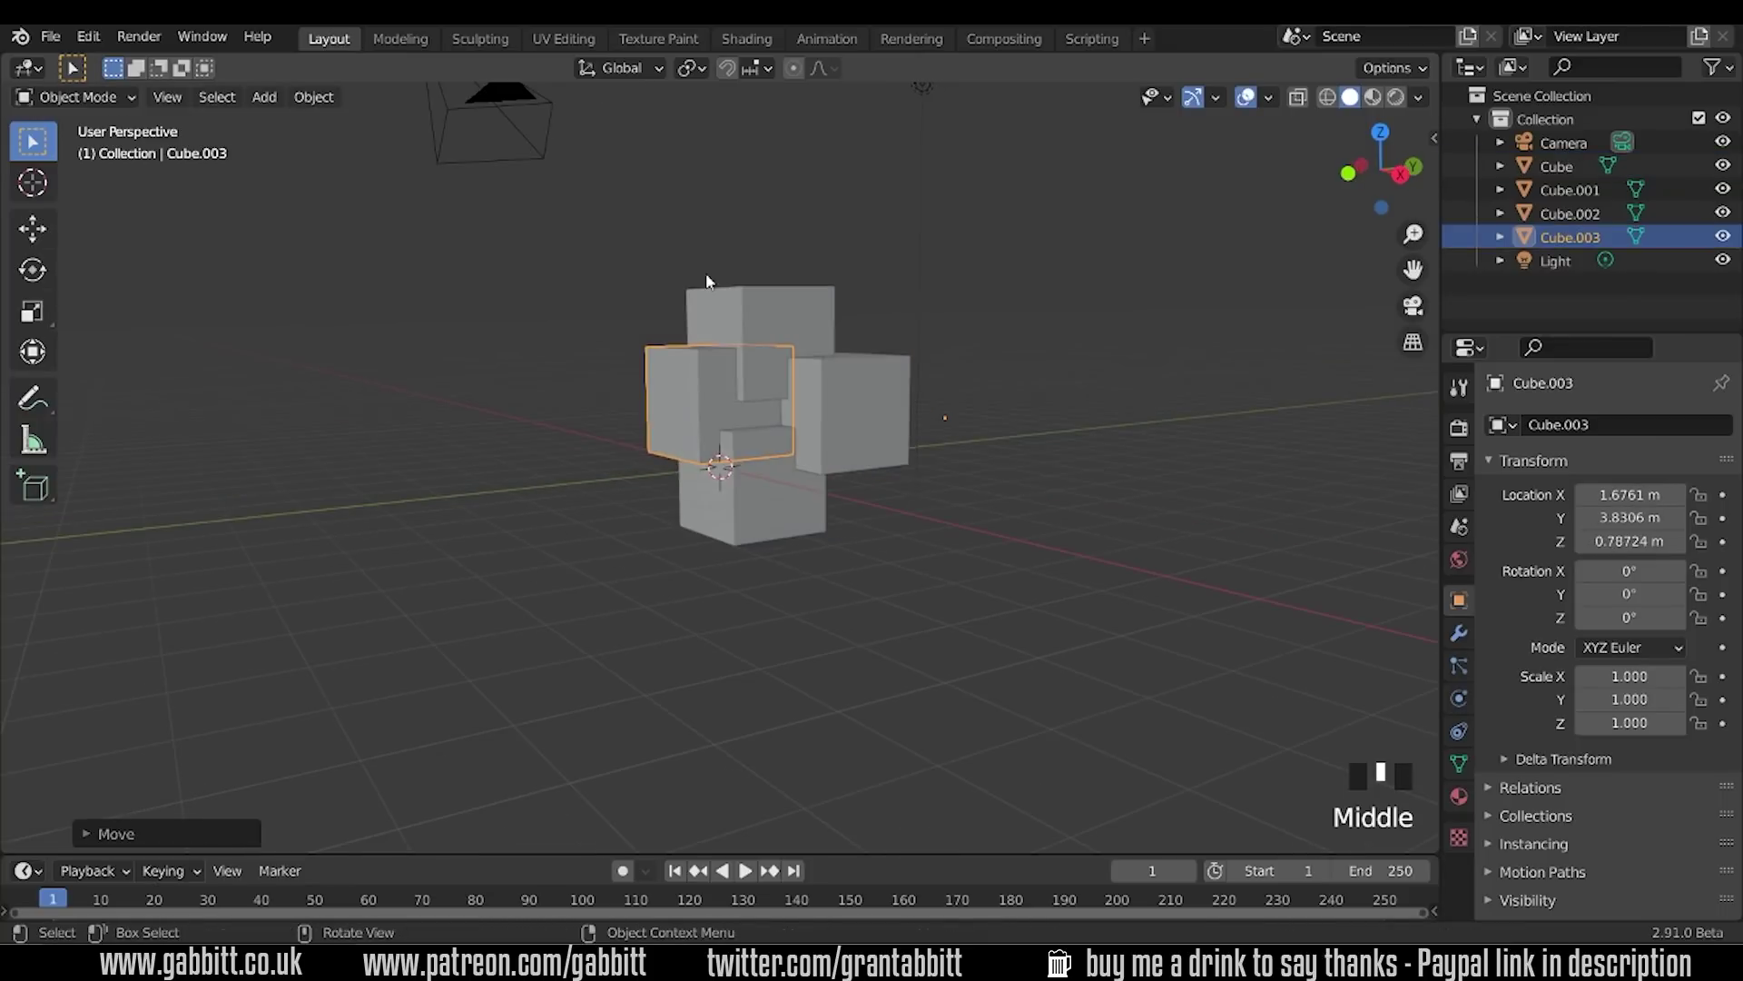
# Step: Select all four cubes with Cube.001 active and join them with Ctrl+J
pyautogui.moveTo(740, 244); pyautogui.dragTo(843, 569)
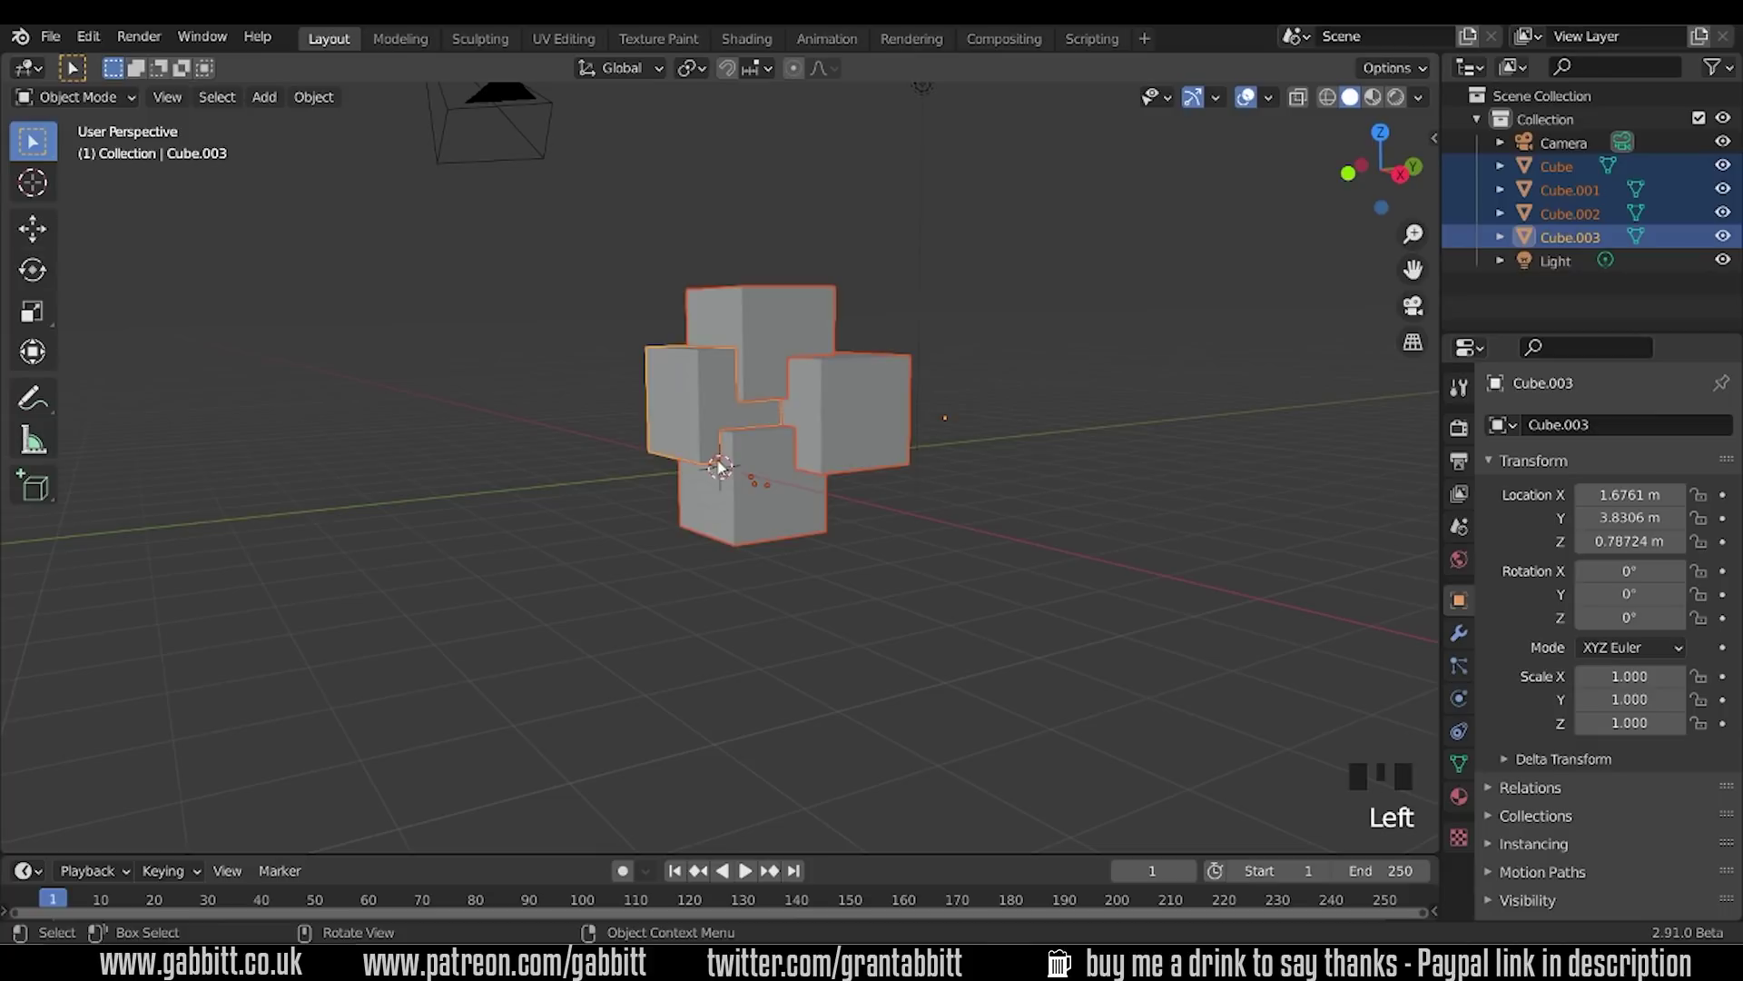
pyautogui.keyDown('shift'); pyautogui.click(757, 327); pyautogui.keyUp('shift')
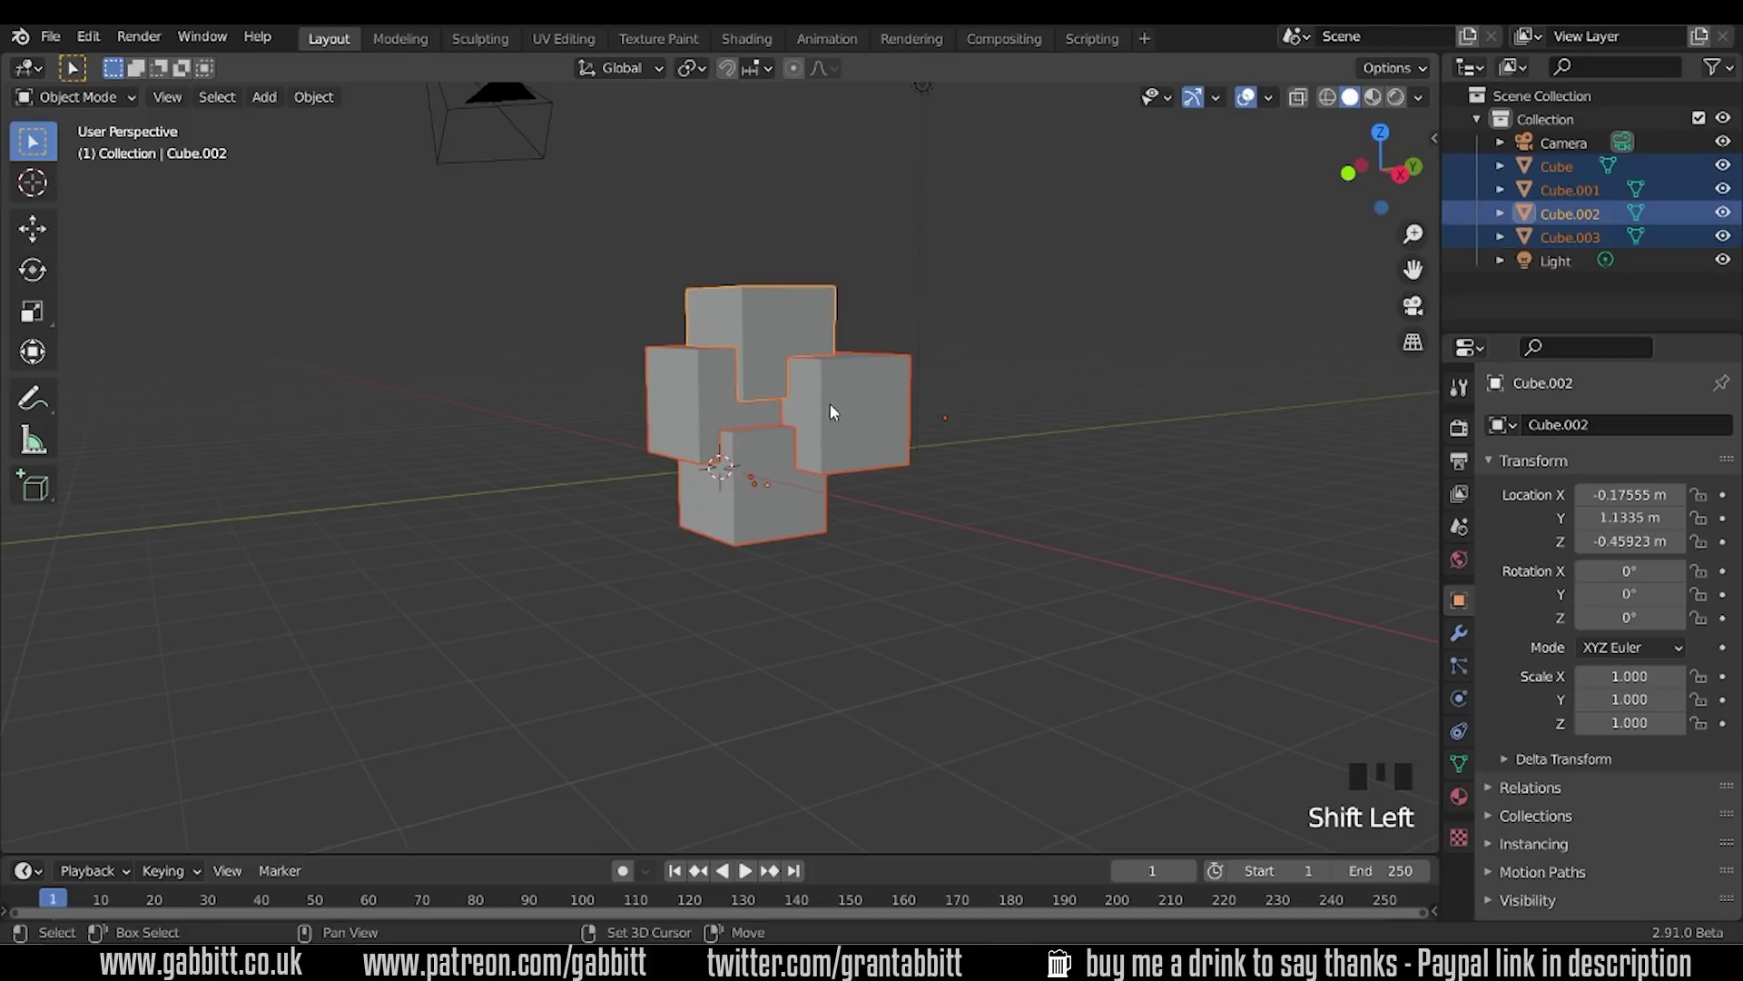
pyautogui.keyDown('shift'); pyautogui.click(831, 405); pyautogui.keyUp('shift')
pyautogui.keyDown('shift'); pyautogui.click(787, 515); pyautogui.keyUp('shift')
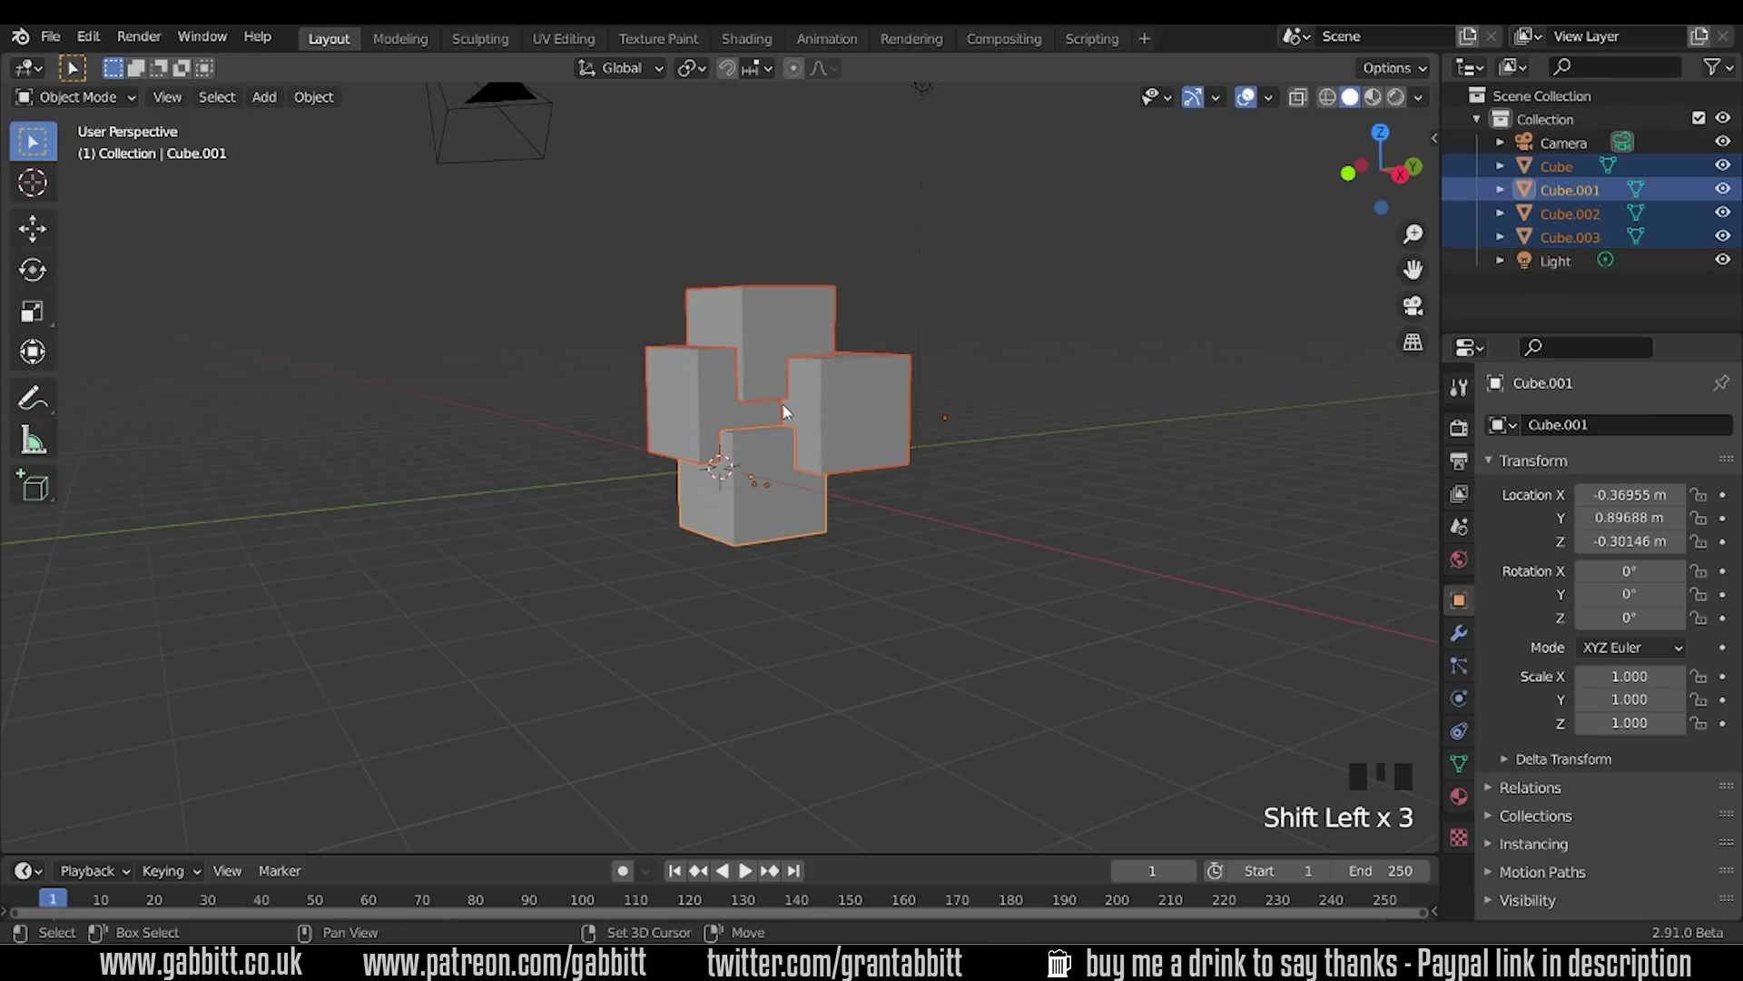
pyautogui.hotkey('ctrl', 'j')
pyautogui.moveTo(779, 417); pyautogui.dragTo(822, 439, button='middle')
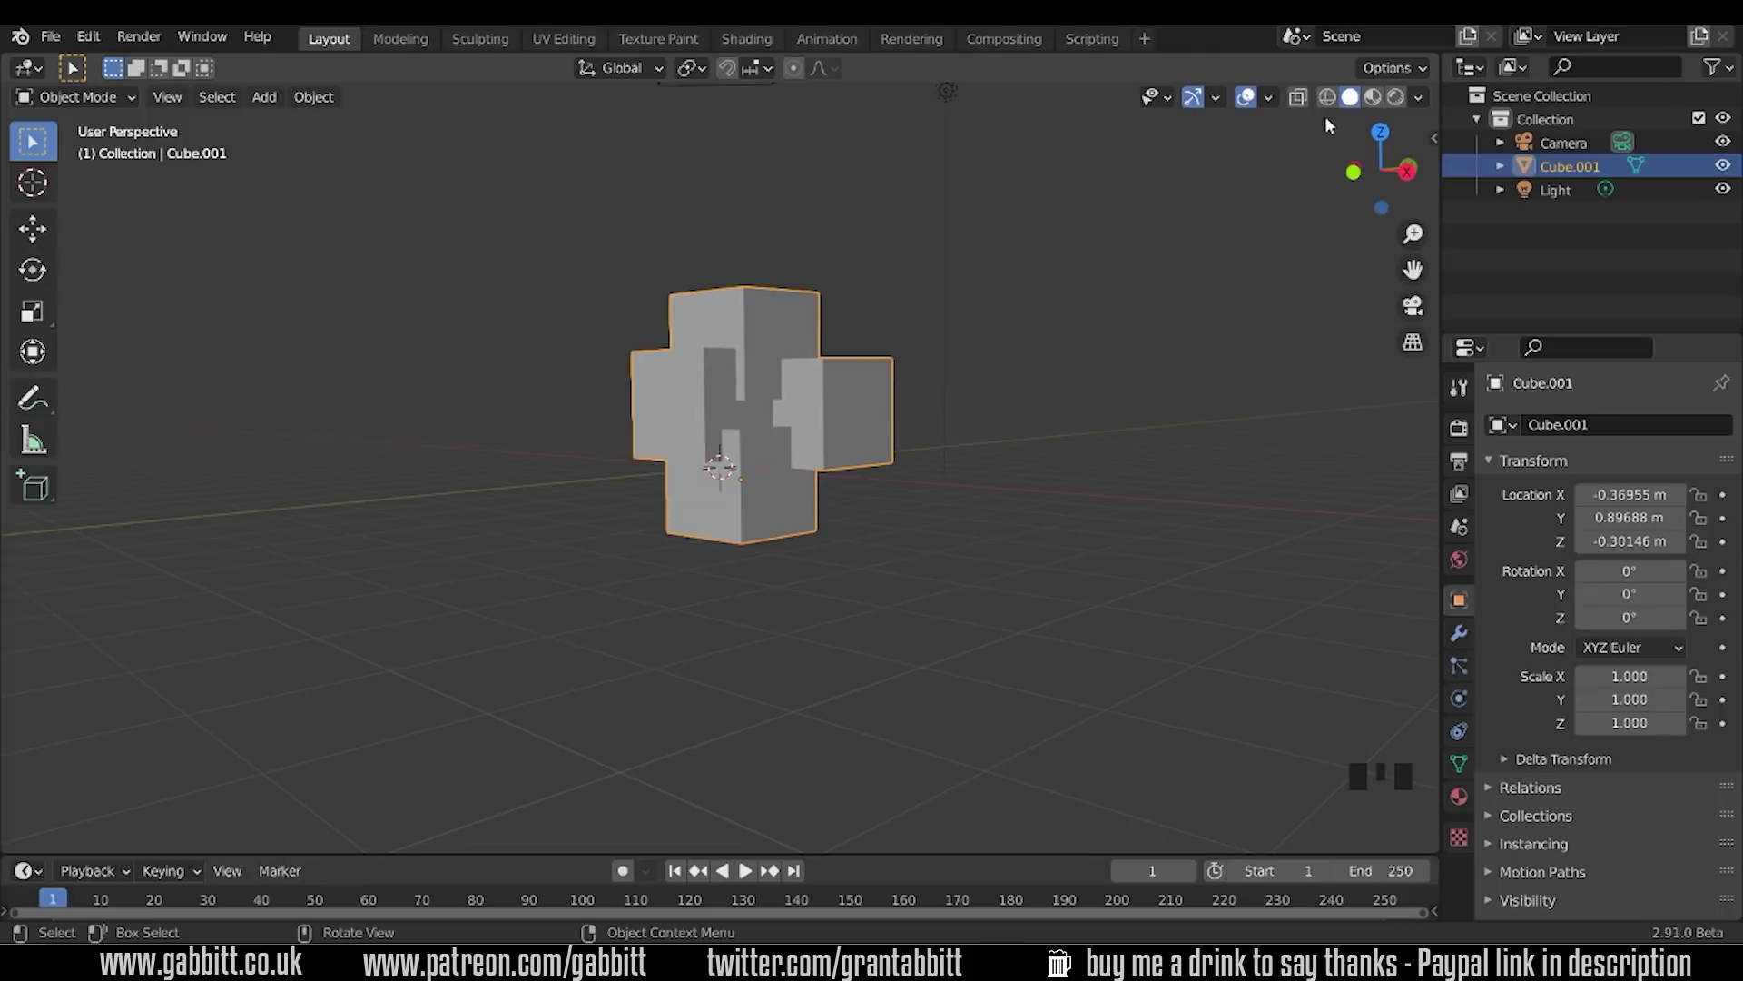
# Step: Switch the viewport to wireframe shading and enter Edit Mode on Cube.001
pyautogui.click(1326, 96)
pyautogui.moveTo(871, 426)
pyautogui.mouseDown(button='middle')
pyautogui.moveTo(831, 461)
pyautogui.moveTo(816, 521)
pyautogui.moveTo(858, 433)
pyautogui.moveTo(833, 434)
pyautogui.moveTo(1054, 420)
pyautogui.moveTo(479, 338)
pyautogui.mouseUp(button='middle')
pyautogui.scroll(4, 800, 467)
pyautogui.press('Tab')
# Step: Select several vertices of the joined mesh to examine the overlapping pieces
pyautogui.click(544, 367)
pyautogui.moveTo(786, 382); pyautogui.dragTo(1101, 474, button='middle')
pyautogui.click(557, 388)
pyautogui.click(844, 433)
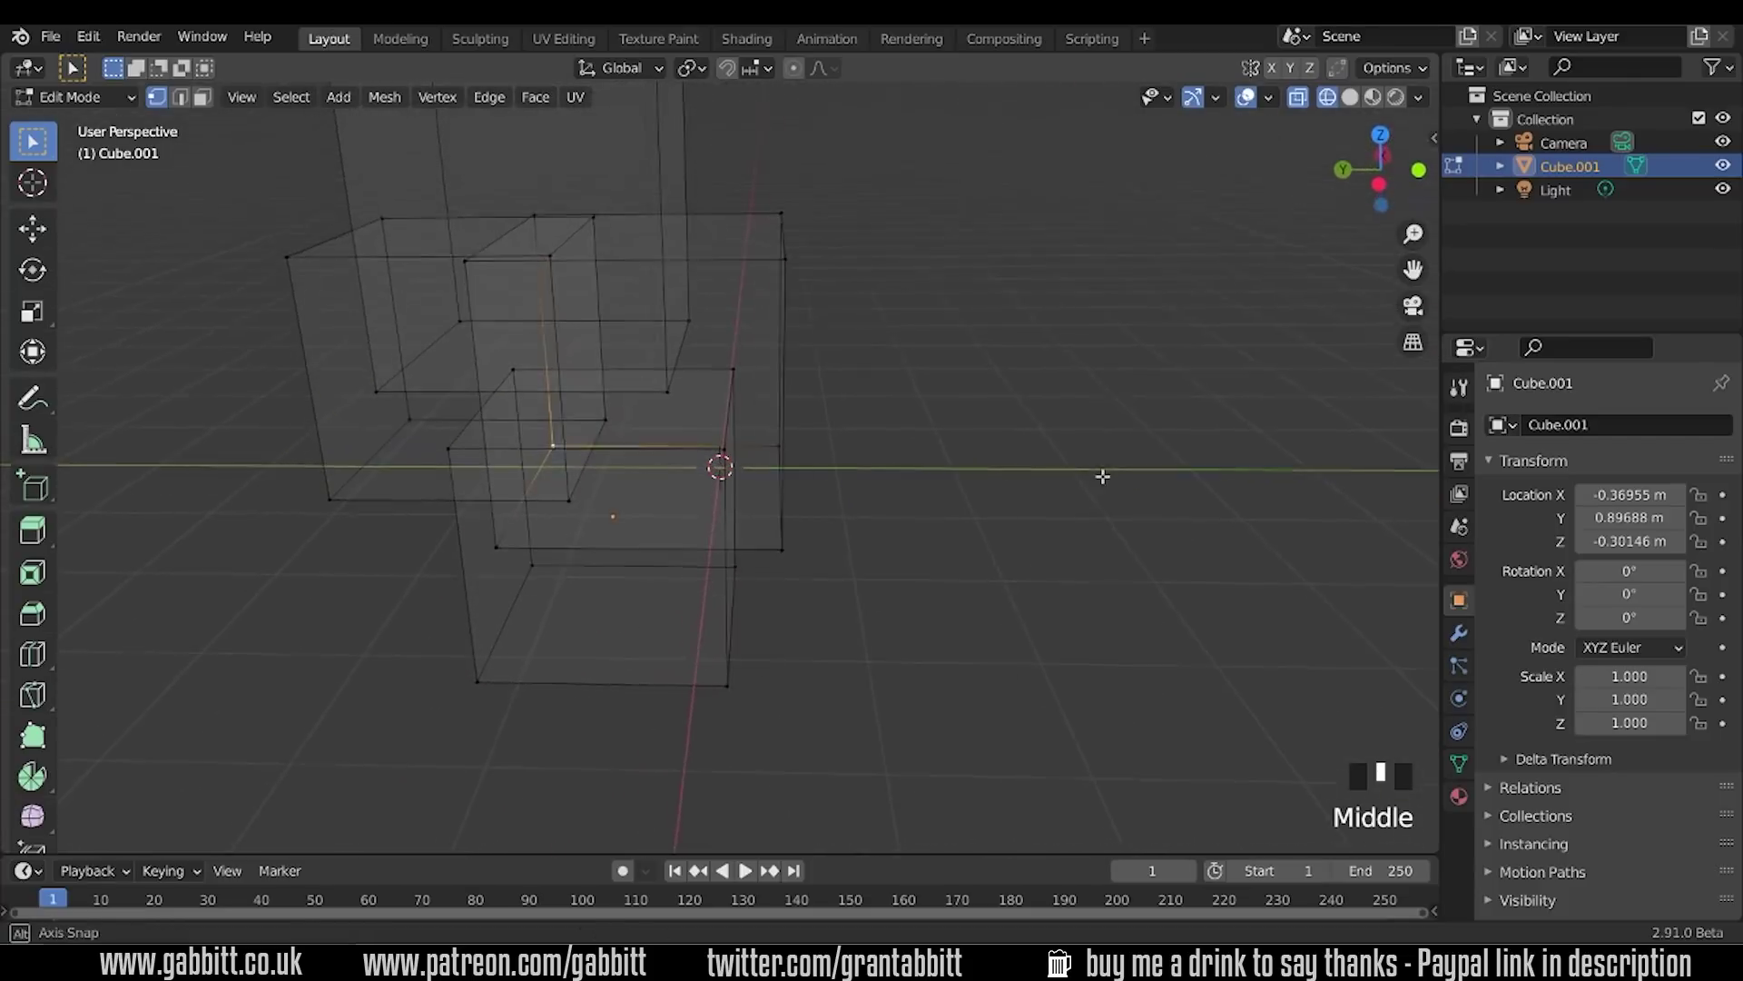
# Step: Orbit the wireframe mesh to inspect the overlapping cubes from several angles
pyautogui.middleClick(728, 500)
pyautogui.moveTo(728, 499); pyautogui.dragTo(863, 490, button='middle')
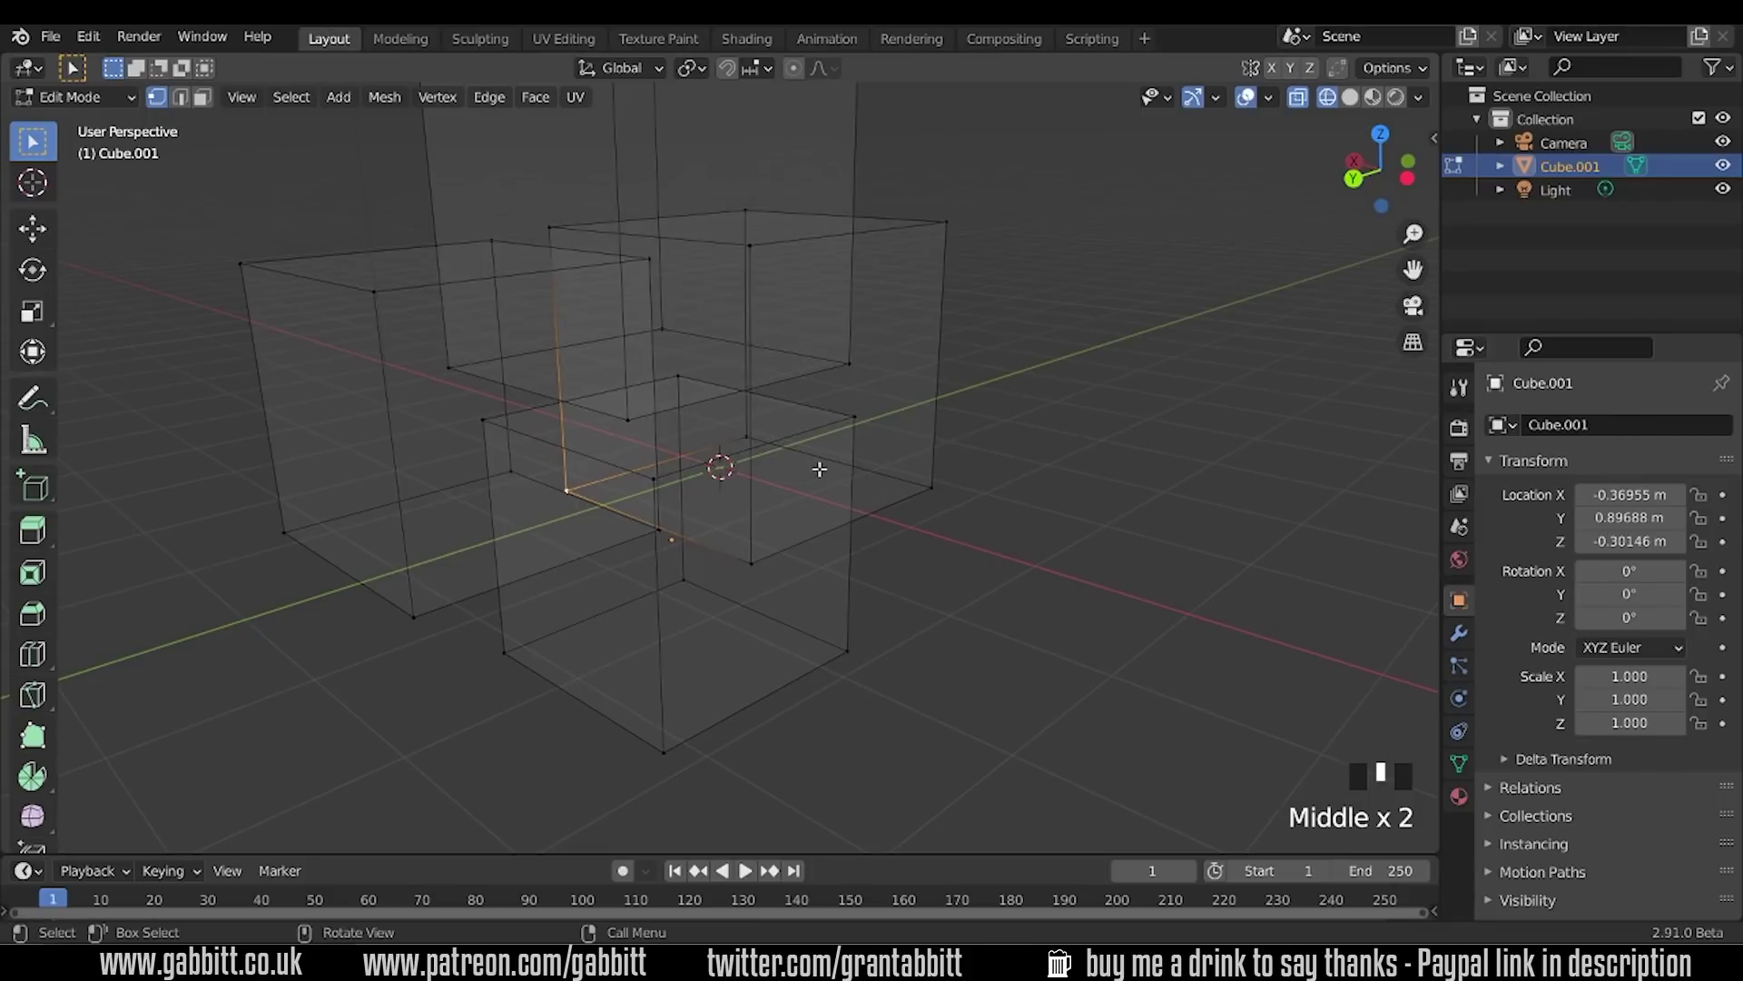
pyautogui.middleClick(506, 369)
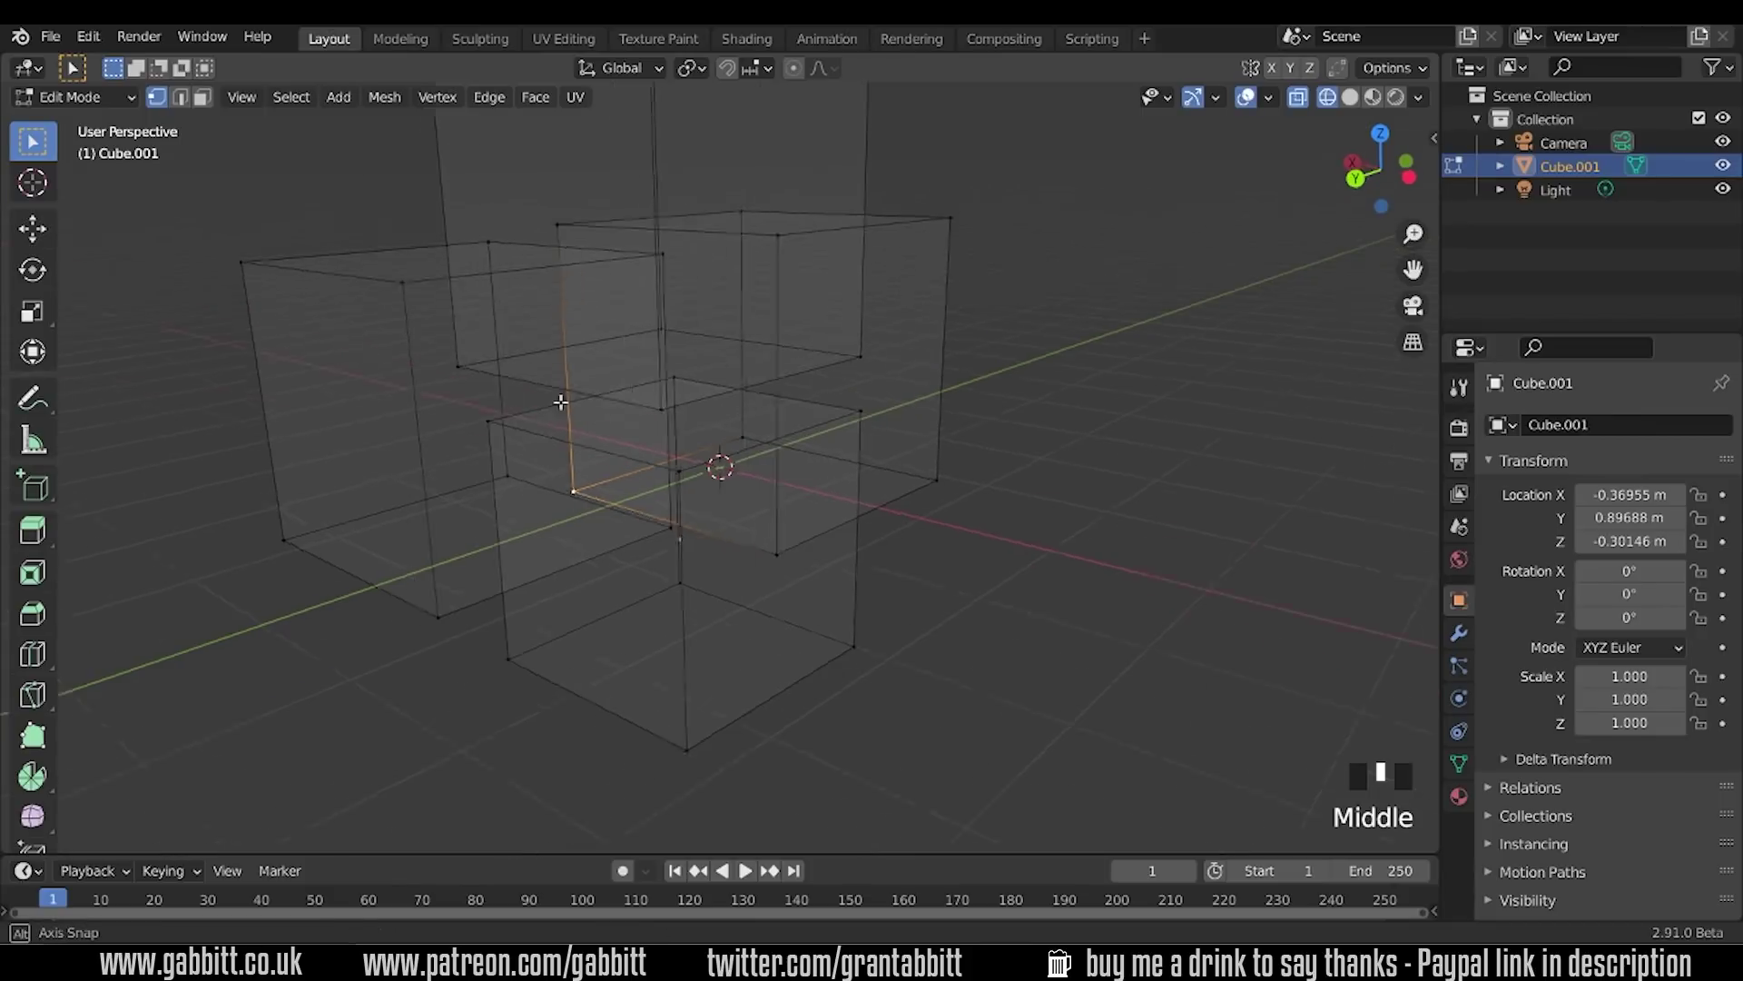
pyautogui.moveTo(540, 412); pyautogui.dragTo(666, 416, button='middle')
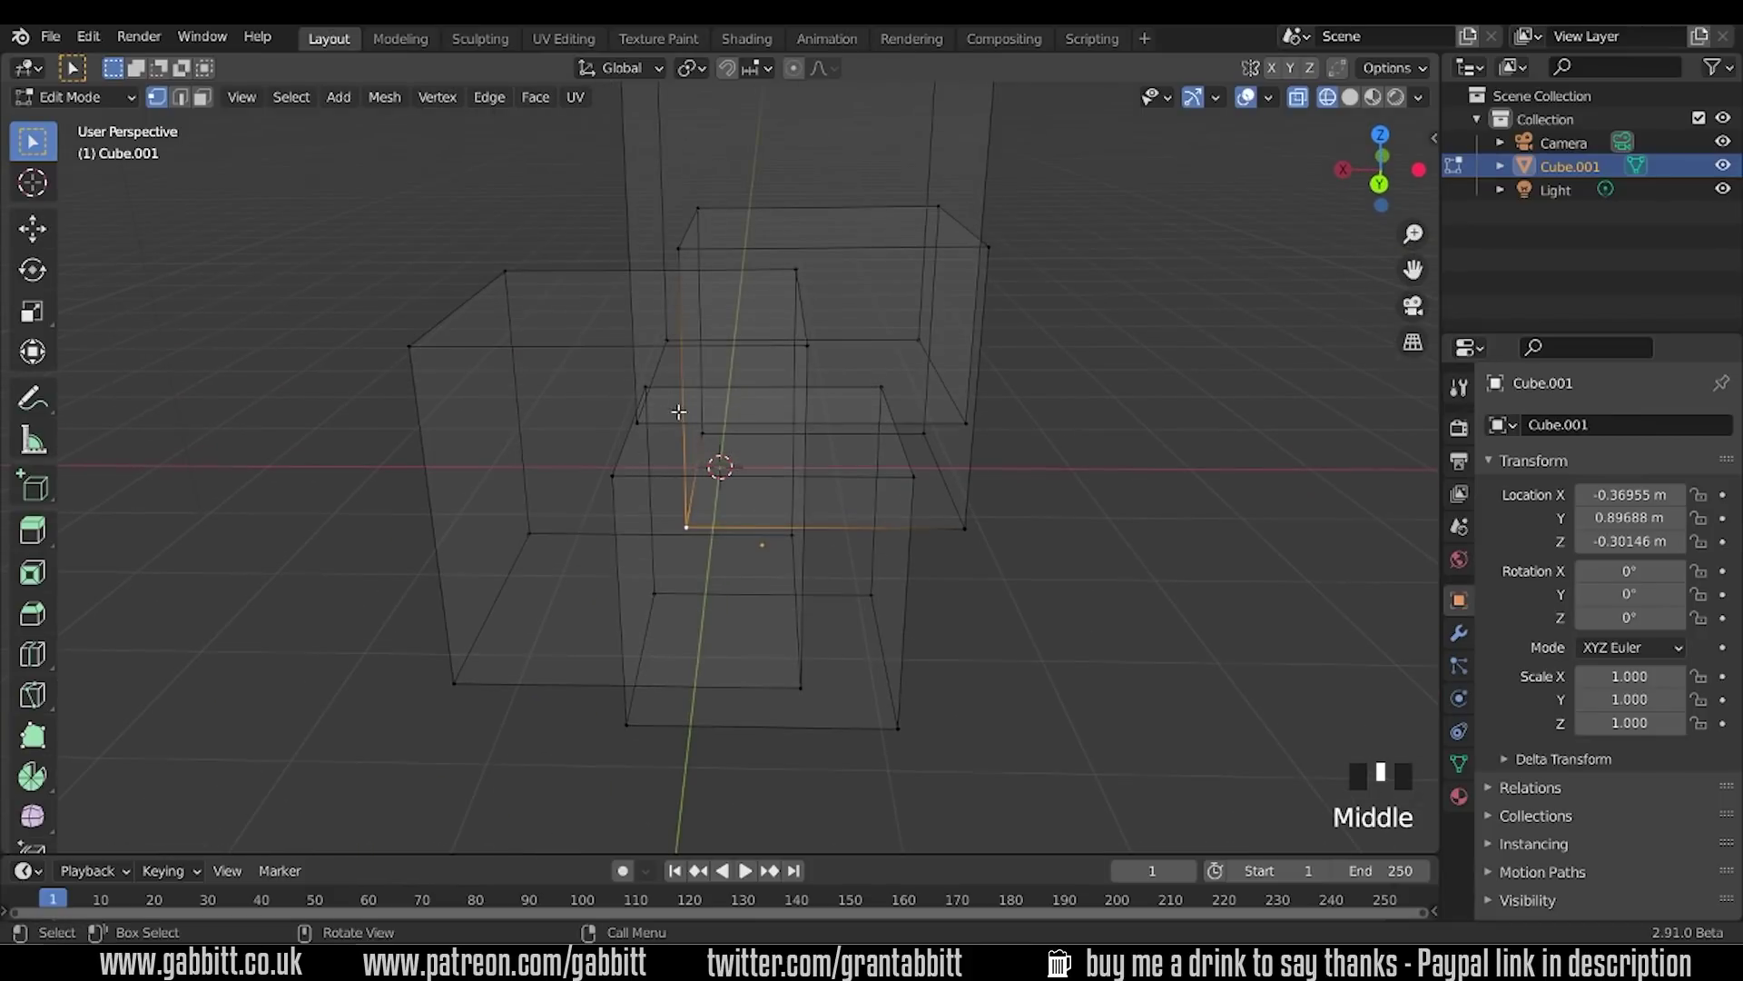
pyautogui.moveTo(682, 483); pyautogui.dragTo(811, 479, button='middle')
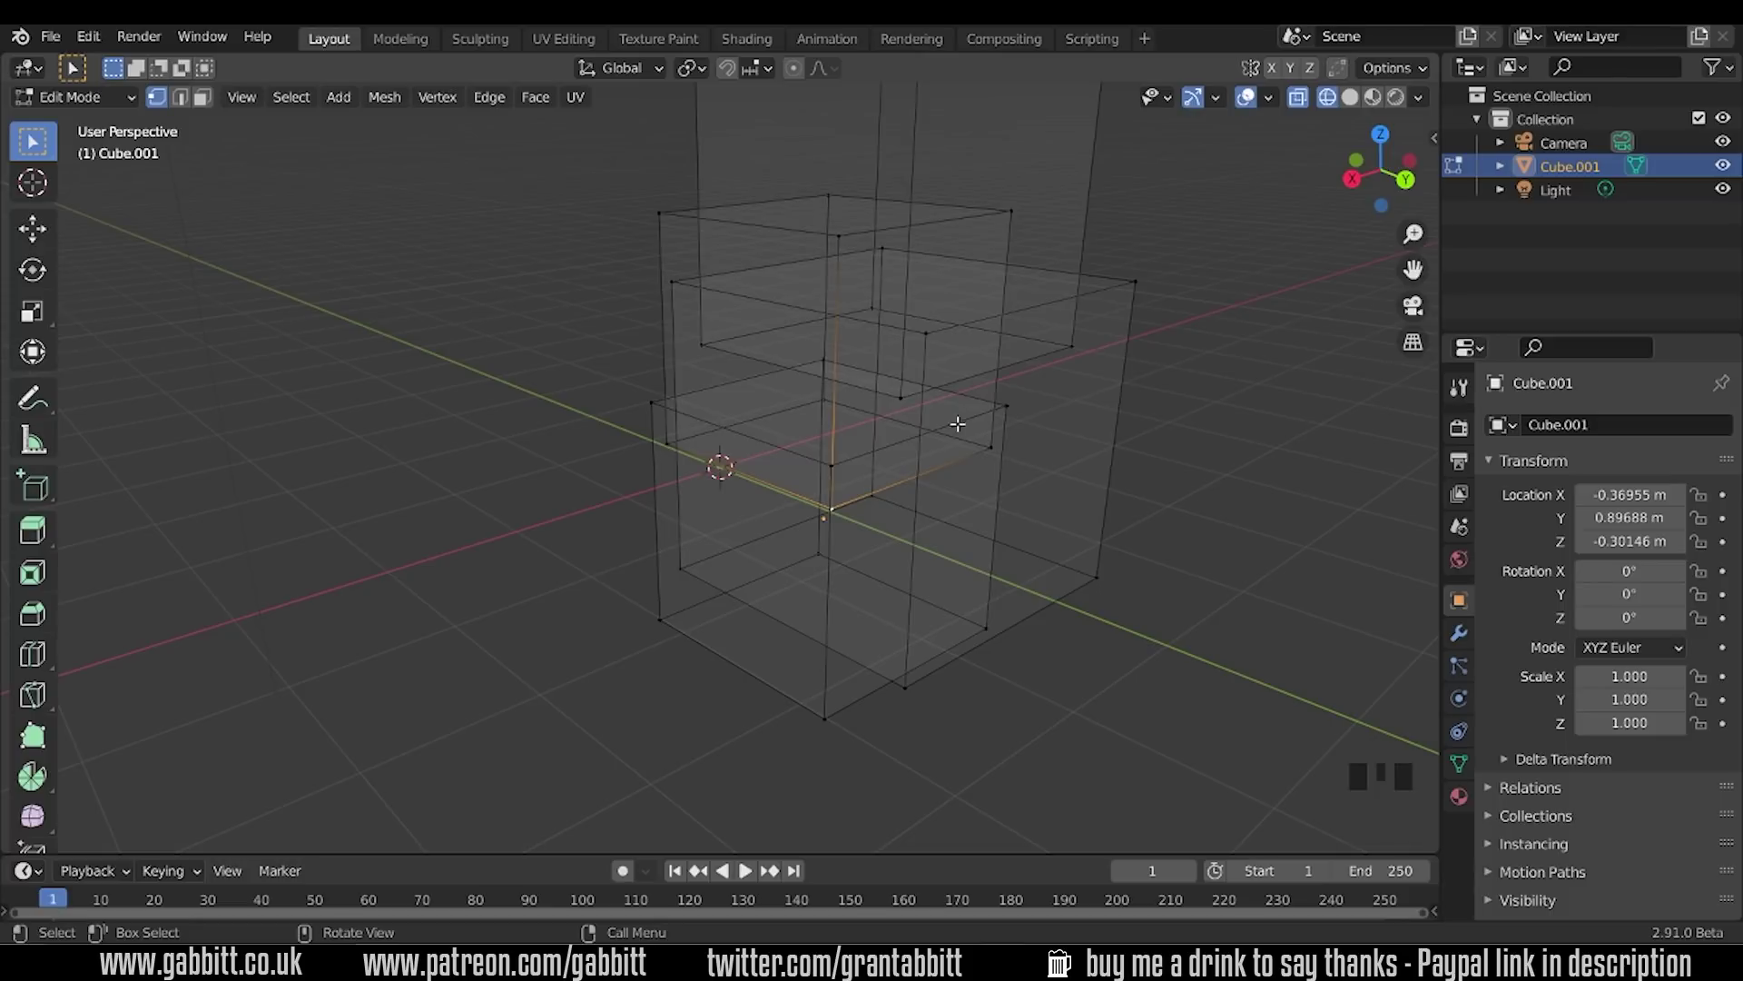
pyautogui.moveTo(1049, 433); pyautogui.dragTo(880, 475, button='middle')
pyautogui.scroll(-2, 909, 408)
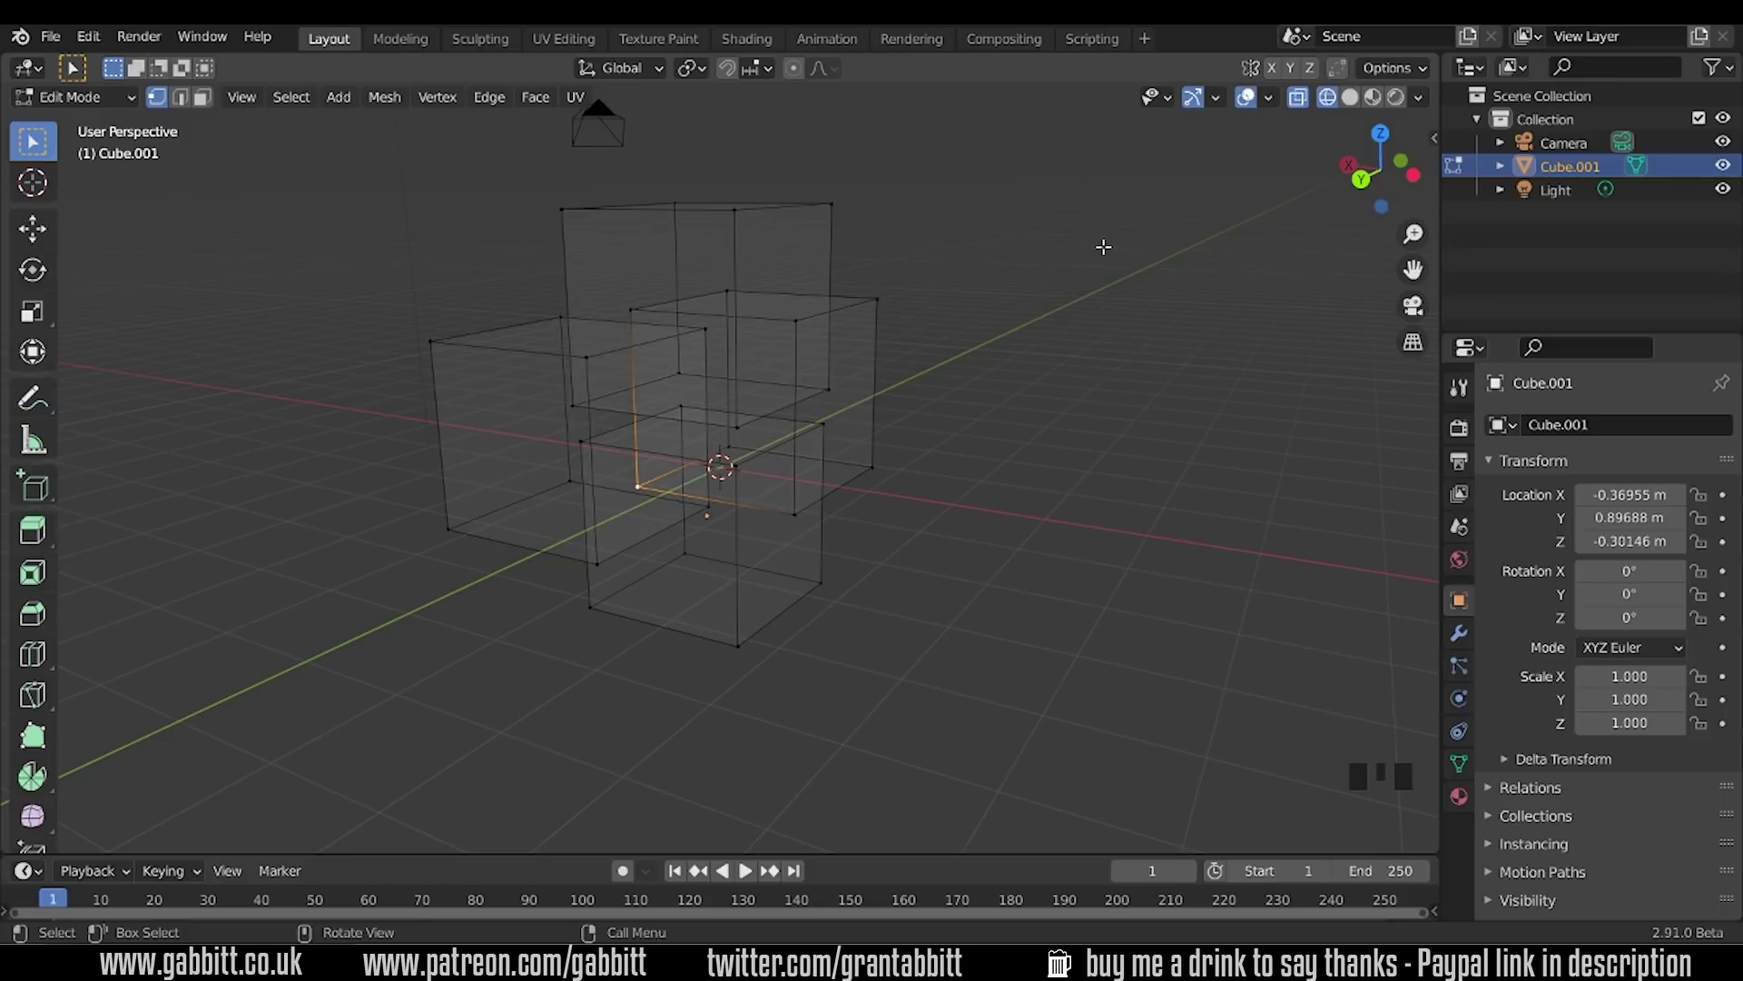
# Step: Exit to Object Mode, switch to solid shading, and orbit around the merged Cube.001
pyautogui.press('Tab')
pyautogui.click(1350, 97)
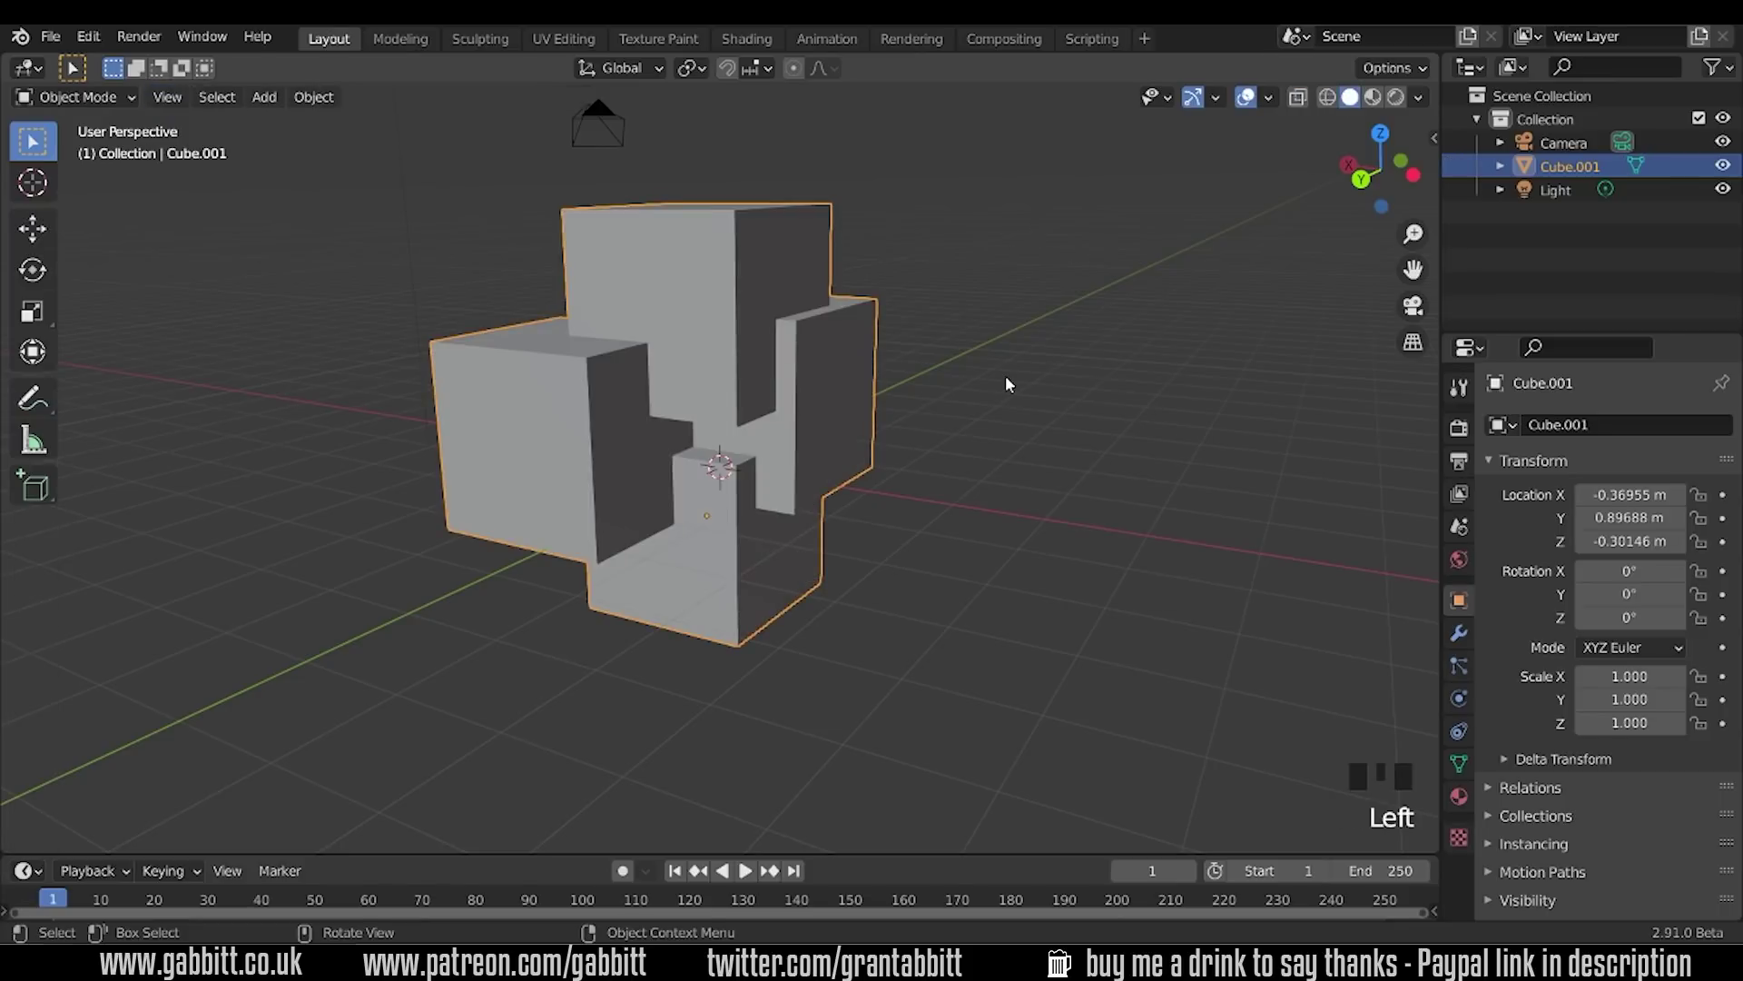
pyautogui.moveTo(1005, 374); pyautogui.dragTo(940, 410, button='middle')
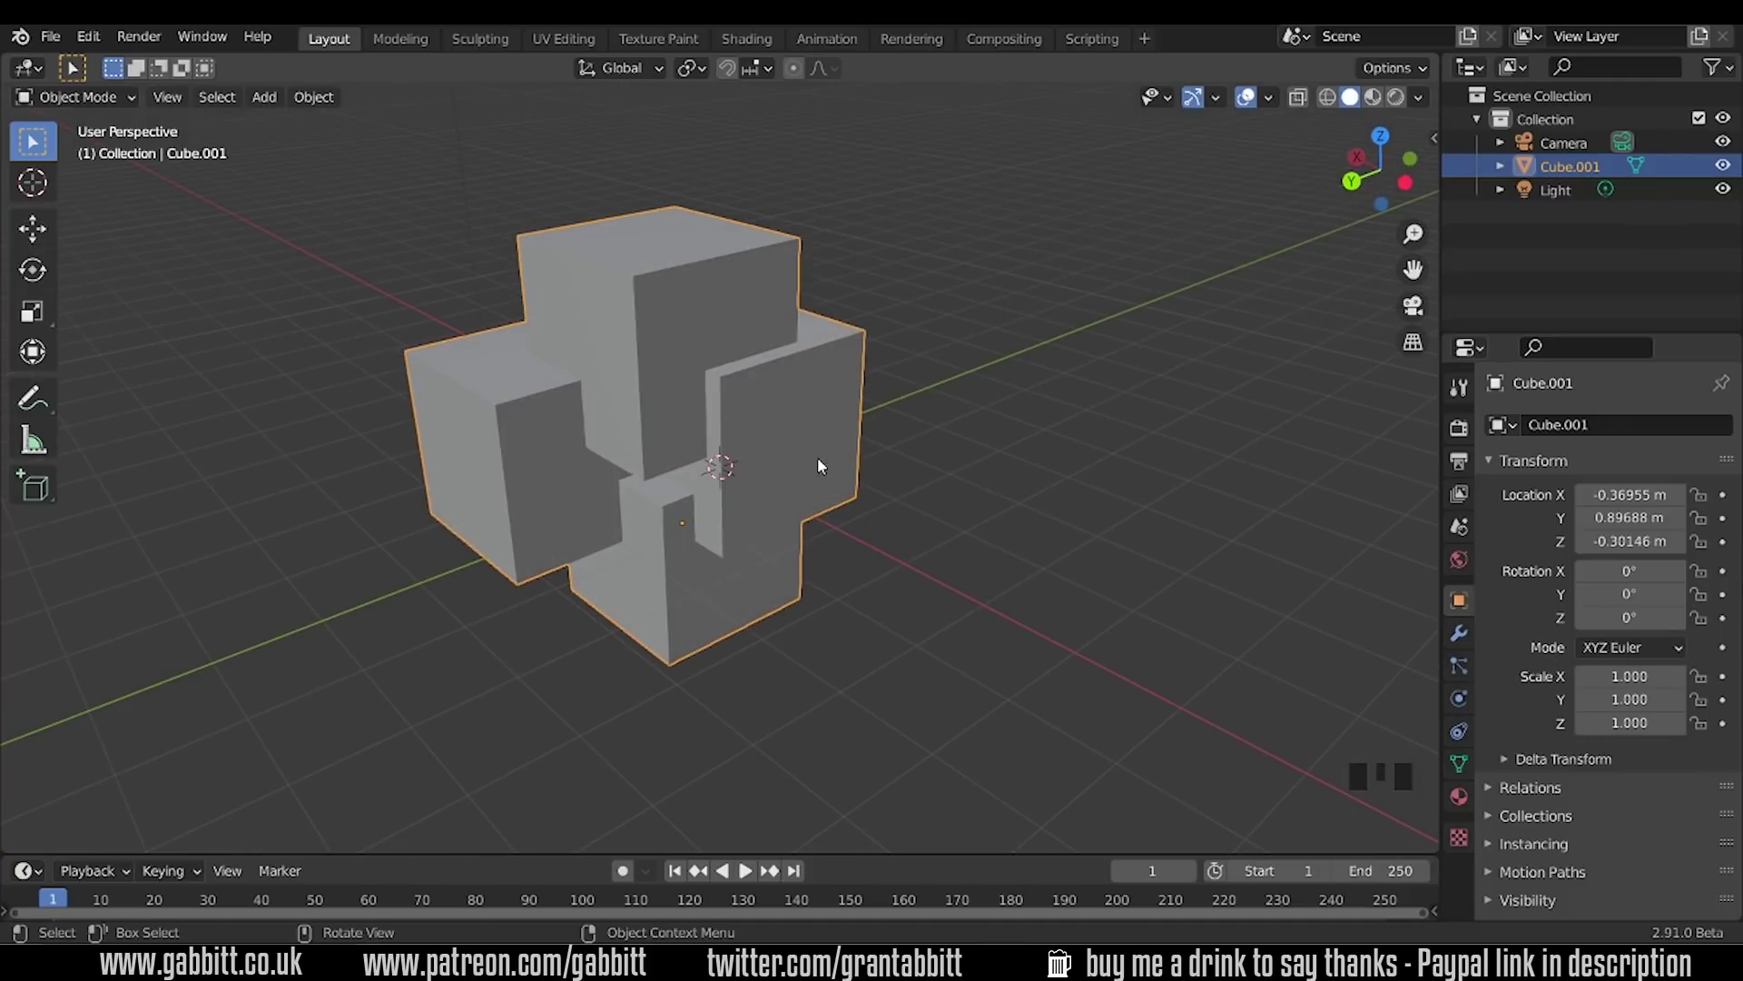